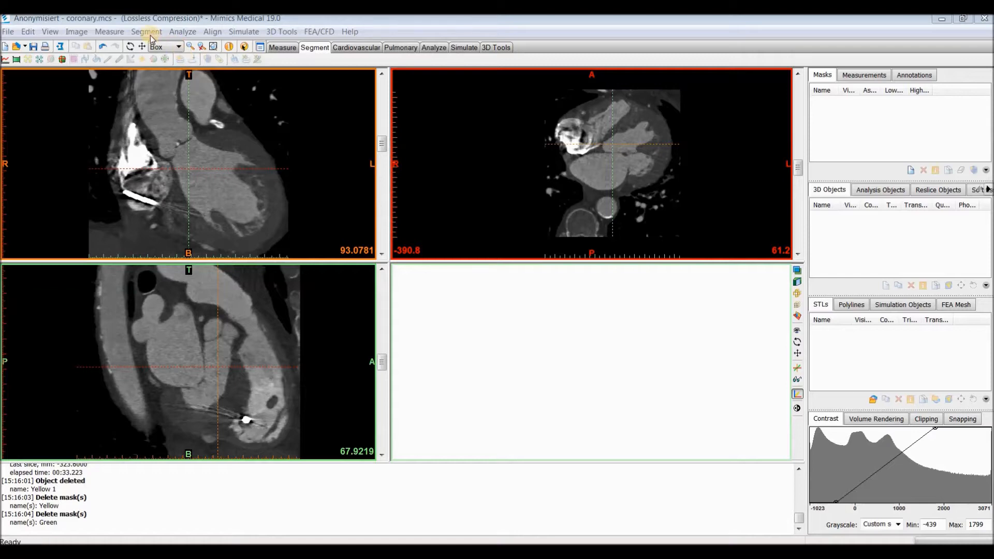
# Step: Start thresholding a new green mask with a minimum of 431 and a maximum of 3071, checking its coverage on the axial slices
pyautogui.click(147, 31)
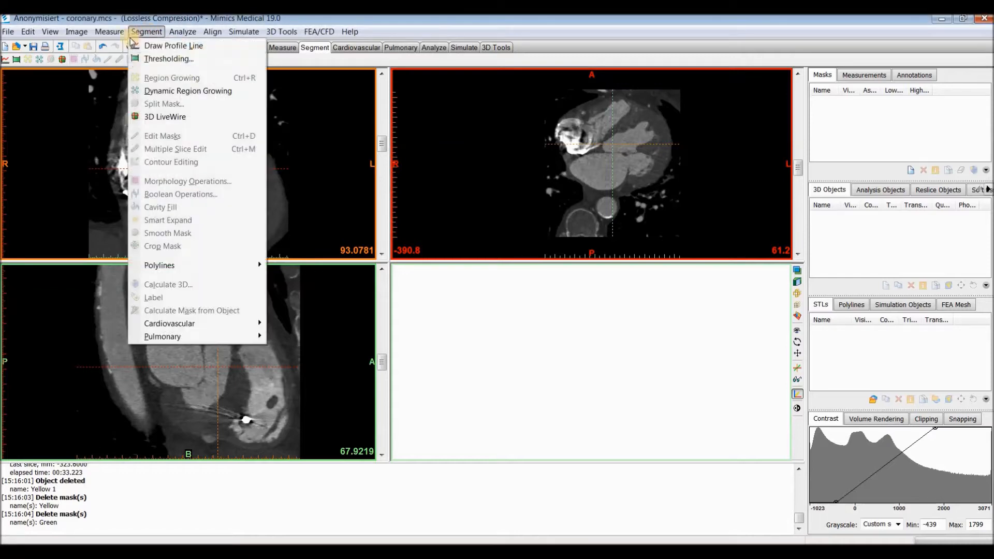
pyautogui.click(181, 61)
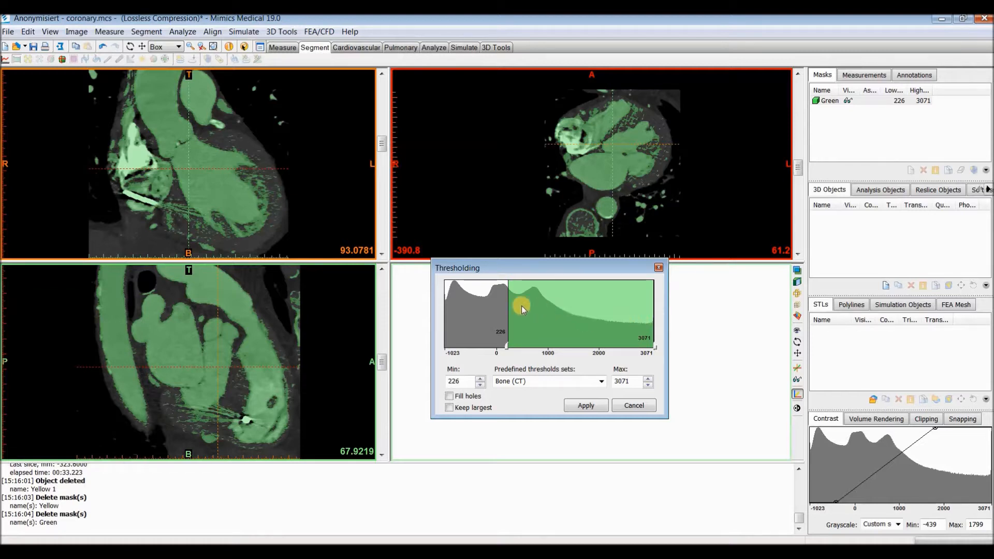
pyautogui.moveTo(507, 310); pyautogui.dragTo(517, 315)
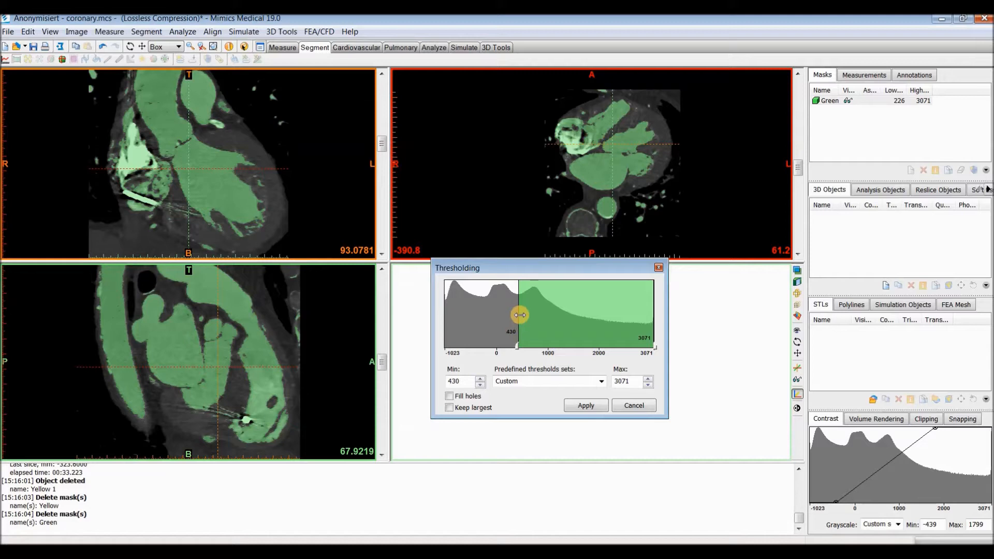
pyautogui.moveTo(519, 315)
pyautogui.mouseDown()
pyautogui.moveTo(504, 317)
pyautogui.moveTo(518, 320)
pyautogui.mouseUp()
pyautogui.scroll(10, 625, 191)
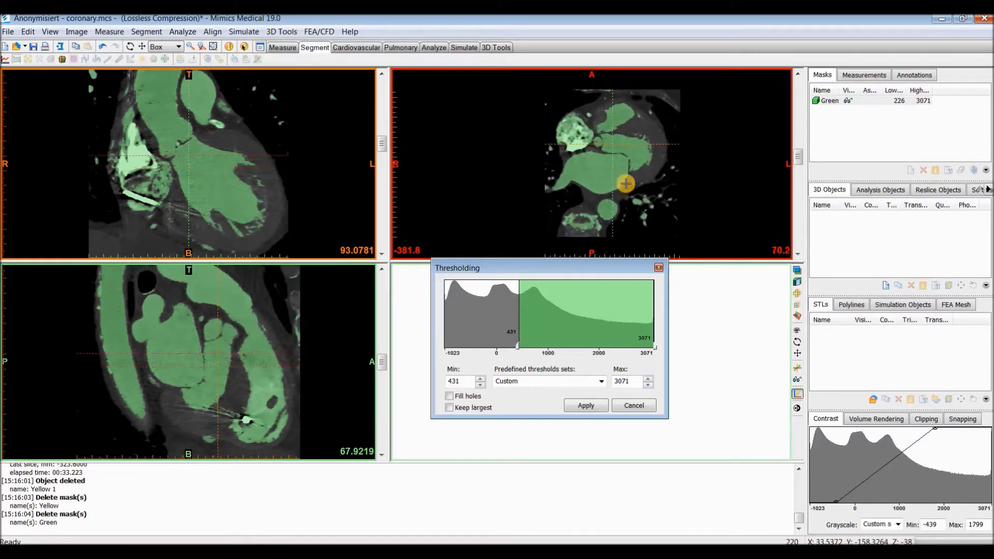
pyautogui.scroll(13, 626, 184)
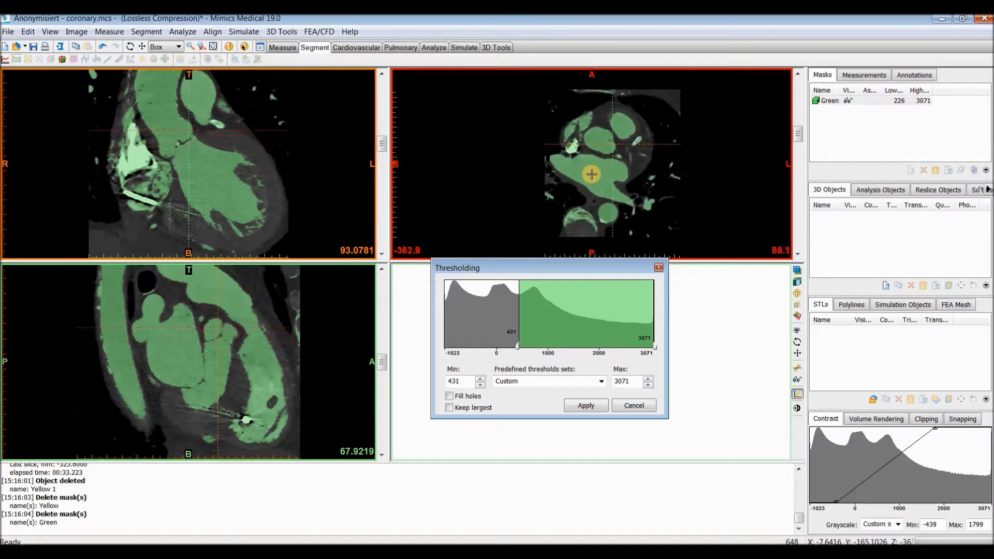
pyautogui.scroll(8, 597, 176)
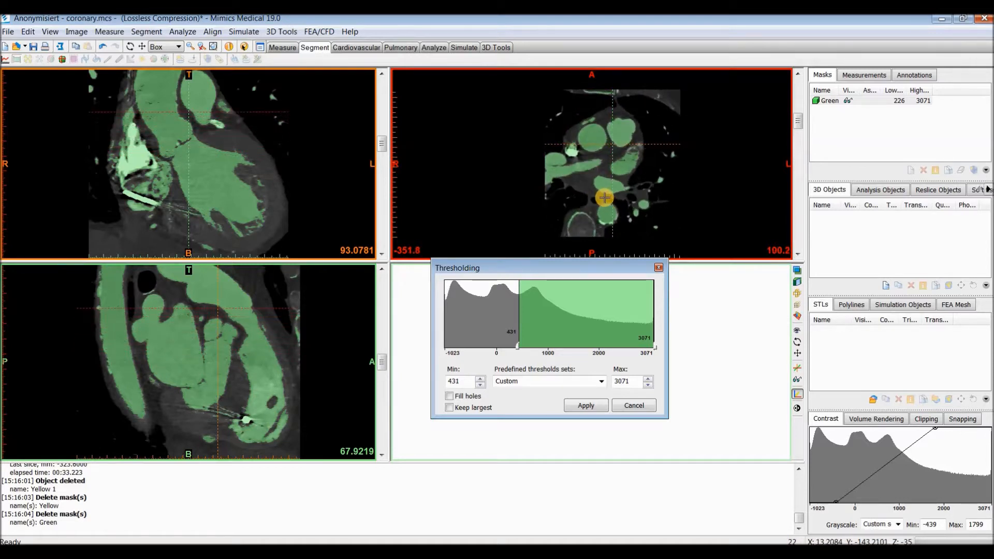
pyautogui.scroll(2, 595, 181)
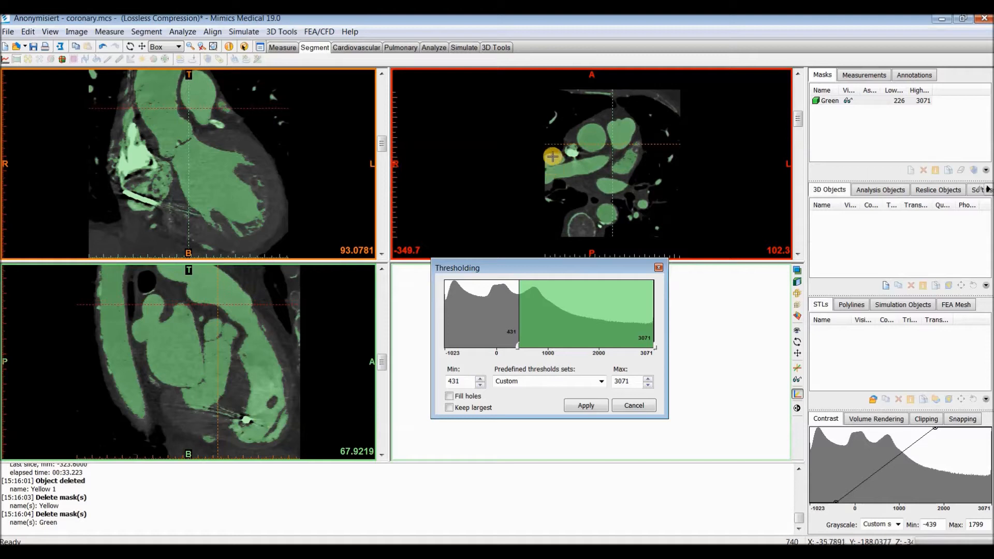
pyautogui.scroll(1, 550, 158)
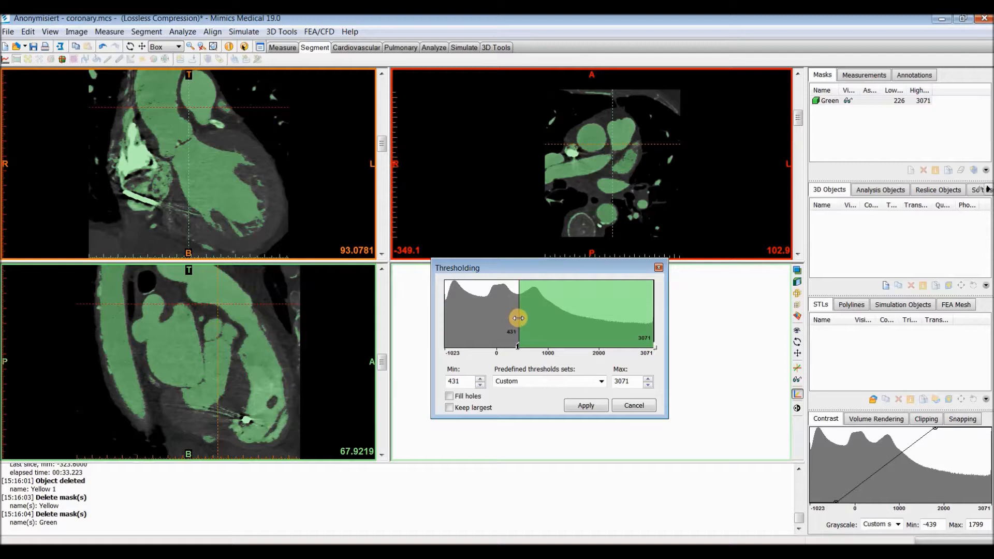
# Step: Try raising the green mask's lower threshold to 655 and check the vessels on the axial slices
pyautogui.moveTo(518, 318); pyautogui.dragTo(529, 315)
pyautogui.scroll(-5, 595, 140)
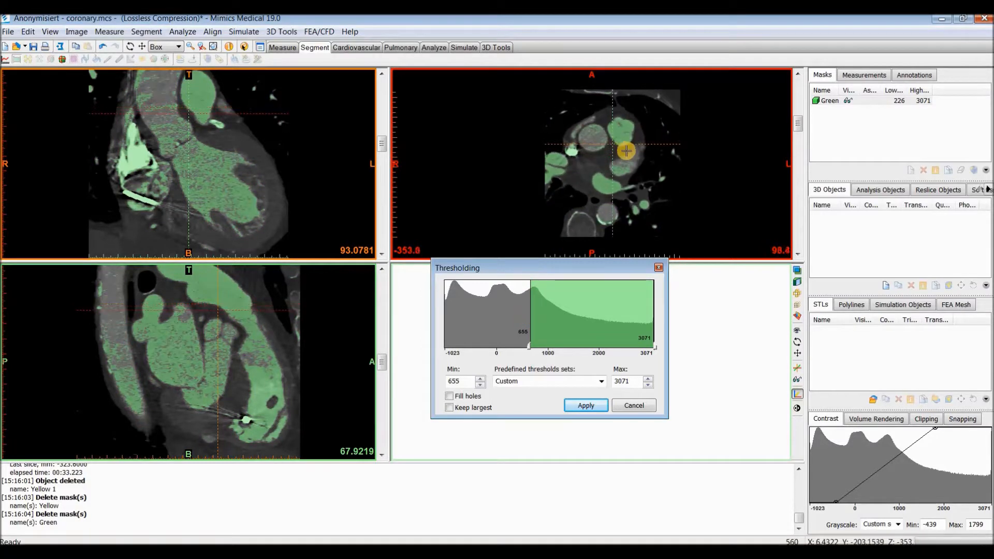
pyautogui.scroll(6, 614, 149)
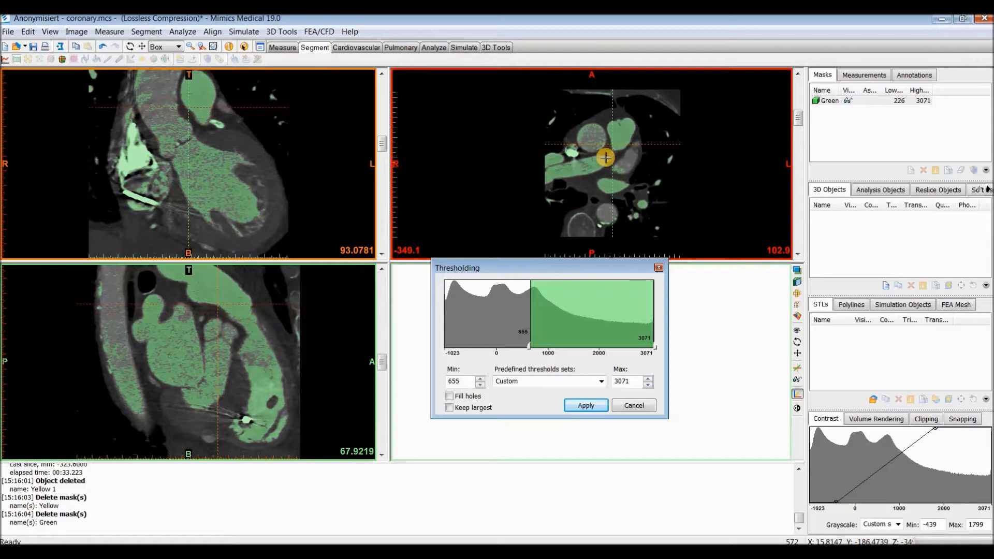
# Step: Set the green mask's lower threshold to 423, check the axial slices, and apply the thresholding
pyautogui.moveTo(529, 306); pyautogui.dragTo(520, 313)
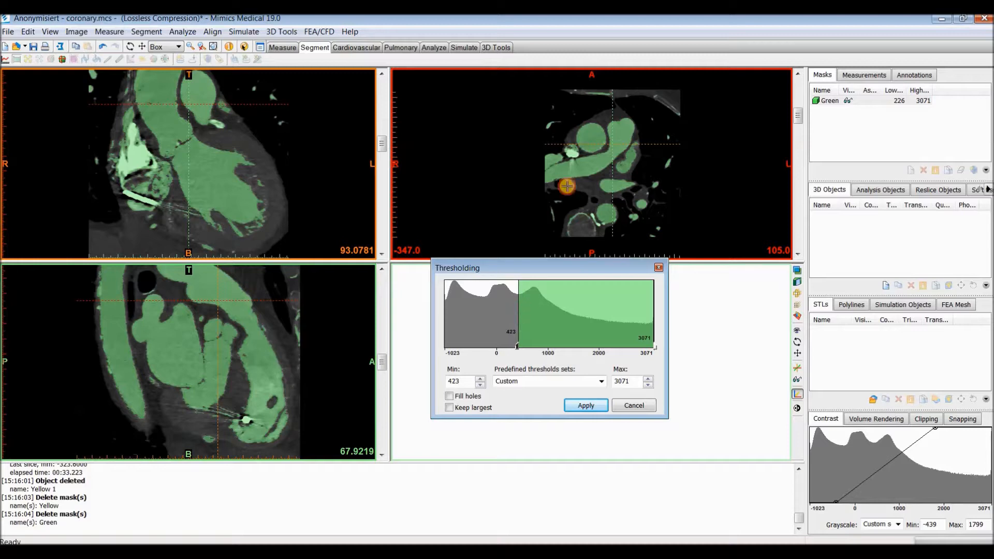
pyautogui.scroll(8, 562, 159)
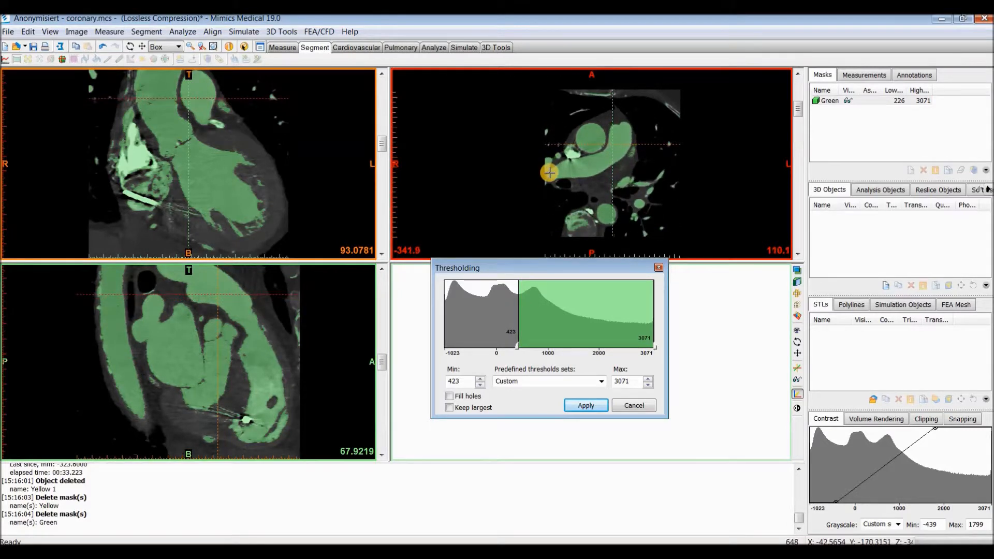
pyautogui.scroll(-10, 568, 167)
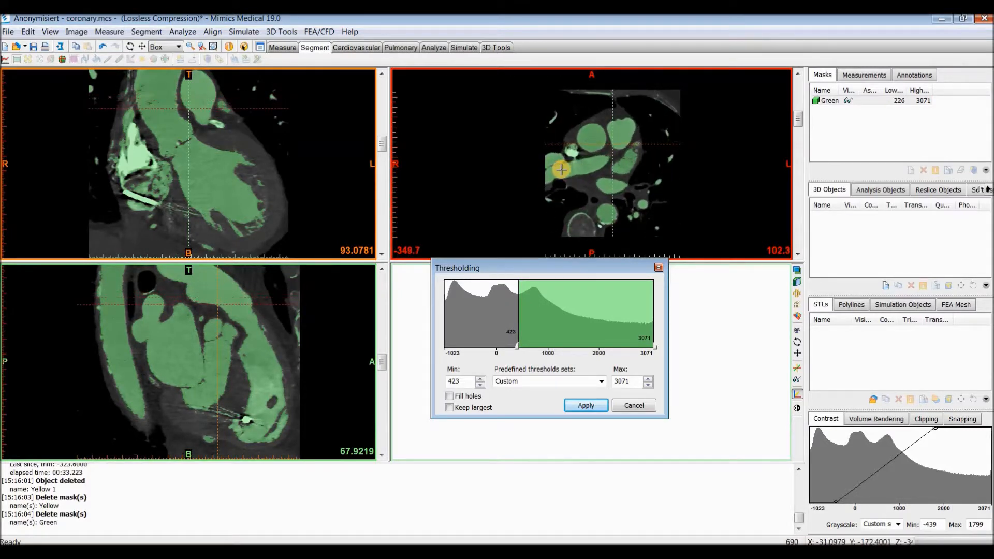
pyautogui.scroll(-4, 561, 169)
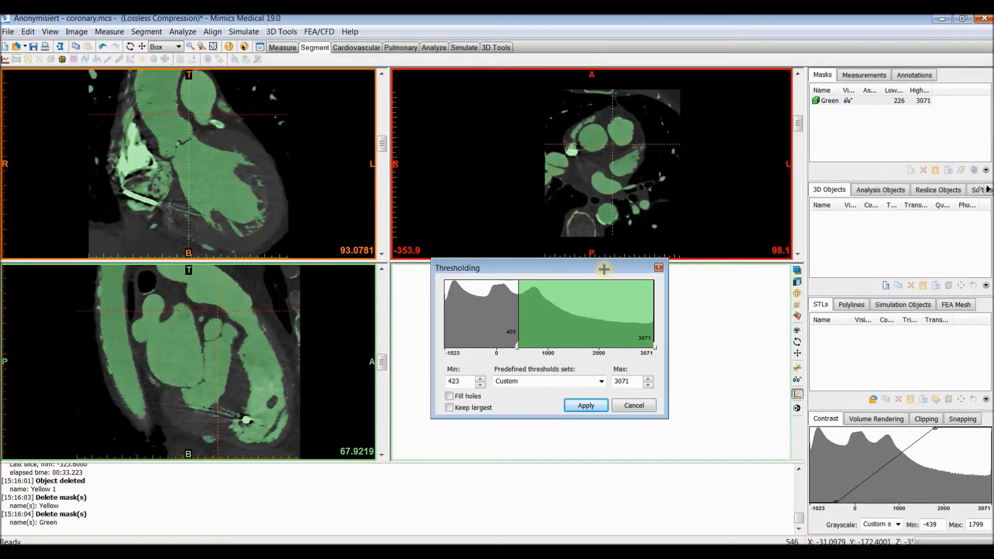
pyautogui.click(585, 406)
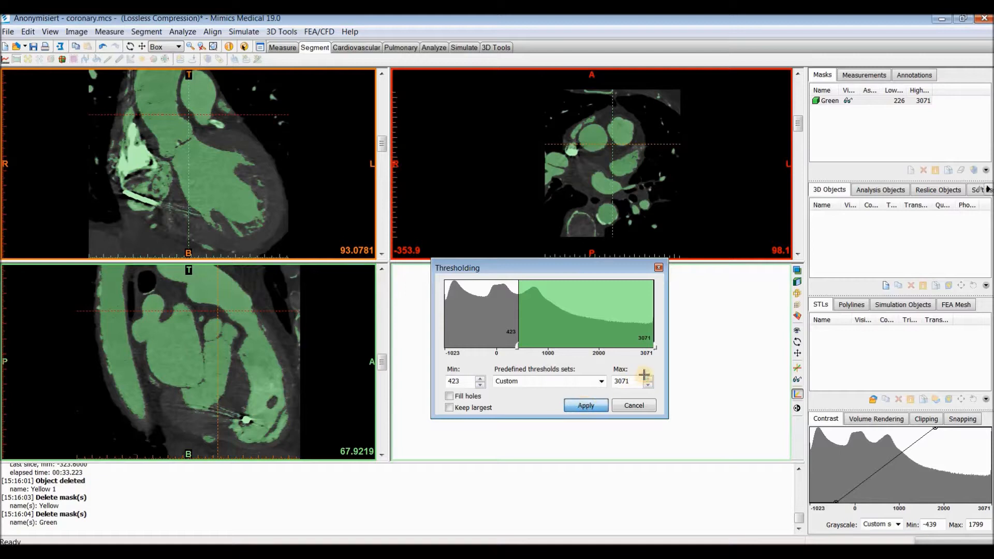
# Step: Turn on the 3D preview of the green mask to view the thresholded heart from the front
pyautogui.click(796, 304)
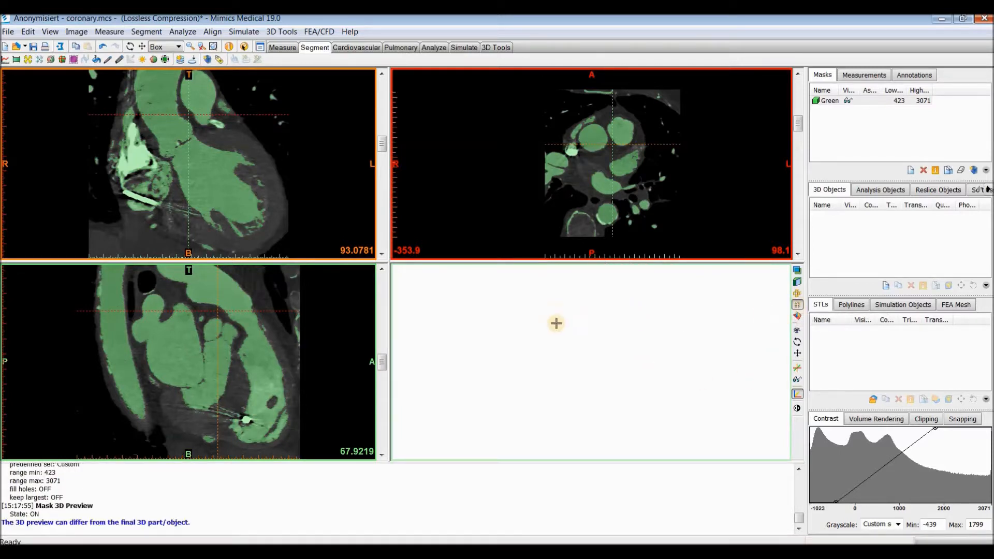
pyautogui.moveTo(604, 319); pyautogui.dragTo(597, 327, button='middle')
pyautogui.moveTo(599, 319); pyautogui.dragTo(572, 351, button='right')
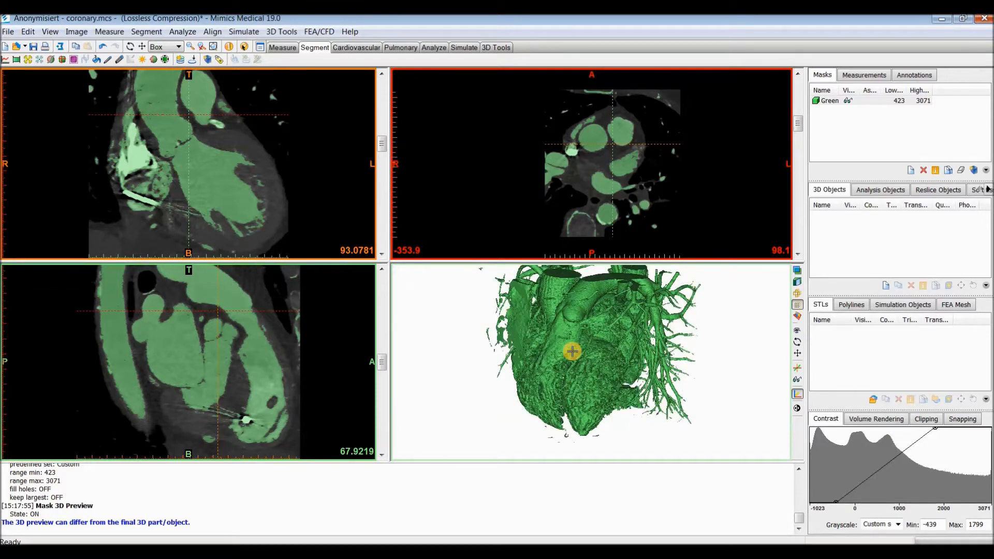
# Step: Region-grow the heart from the green mask into a new yellow mask with 6-connectivity and multiple layers, keeping the original mask
pyautogui.click(146, 31)
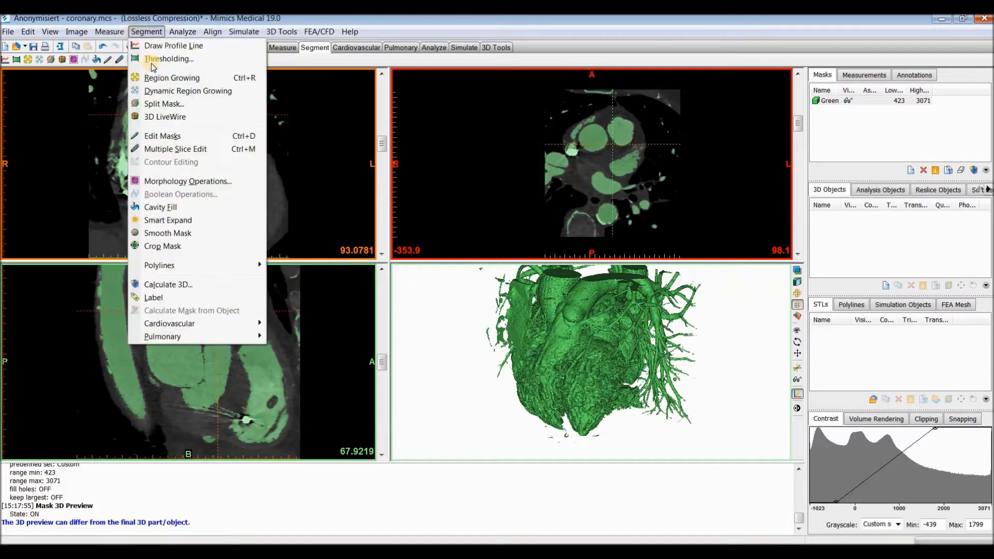
pyautogui.click(169, 78)
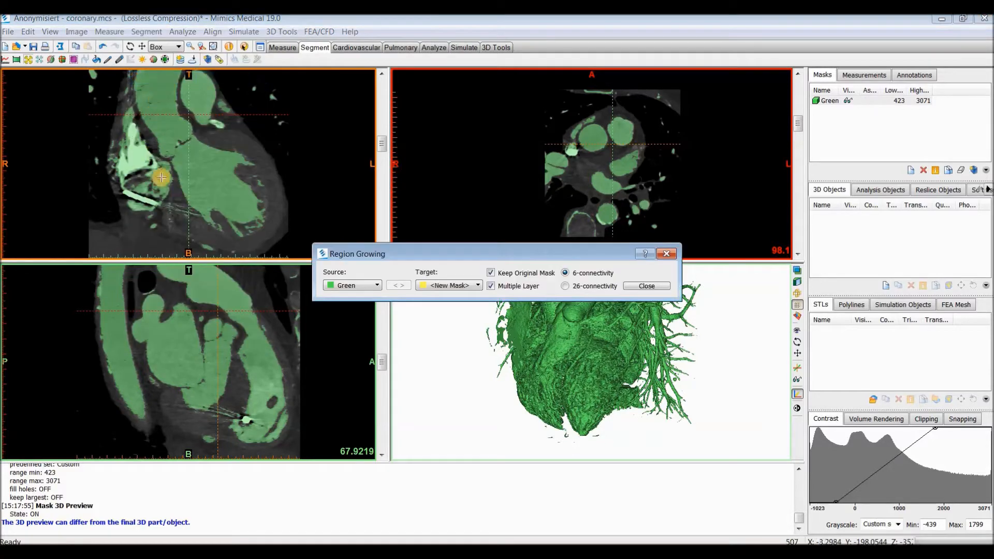
pyautogui.click(589, 371)
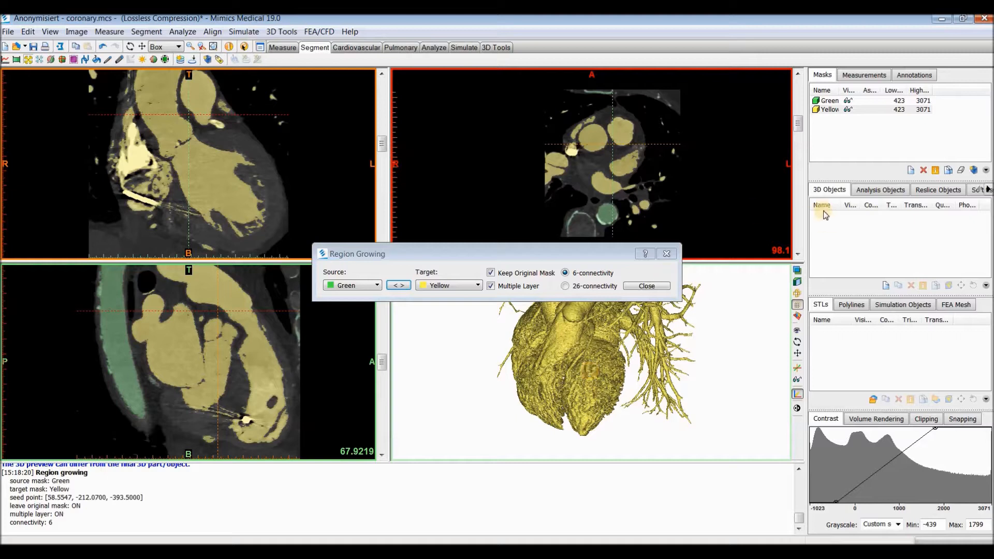
pyautogui.click(657, 288)
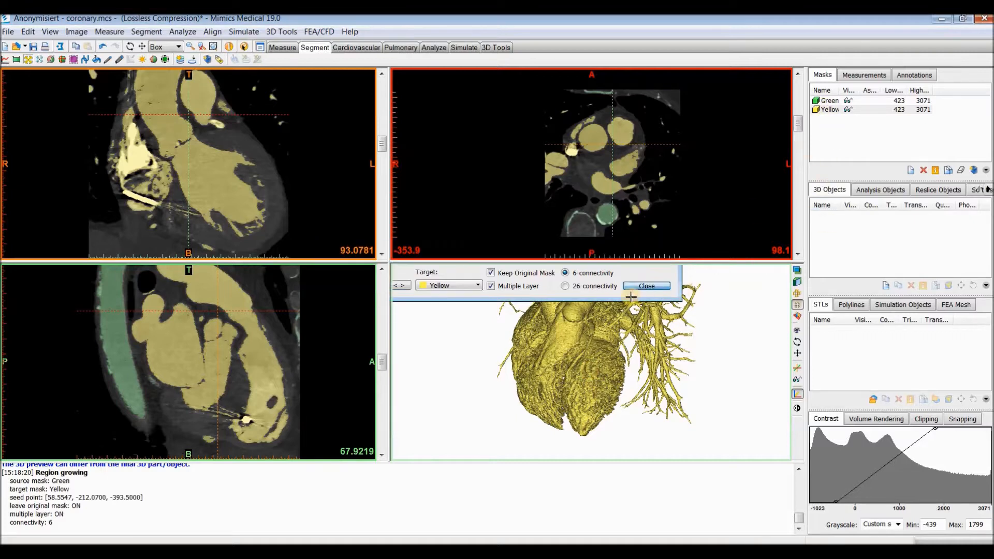
pyautogui.moveTo(593, 316); pyautogui.dragTo(576, 336, button='middle')
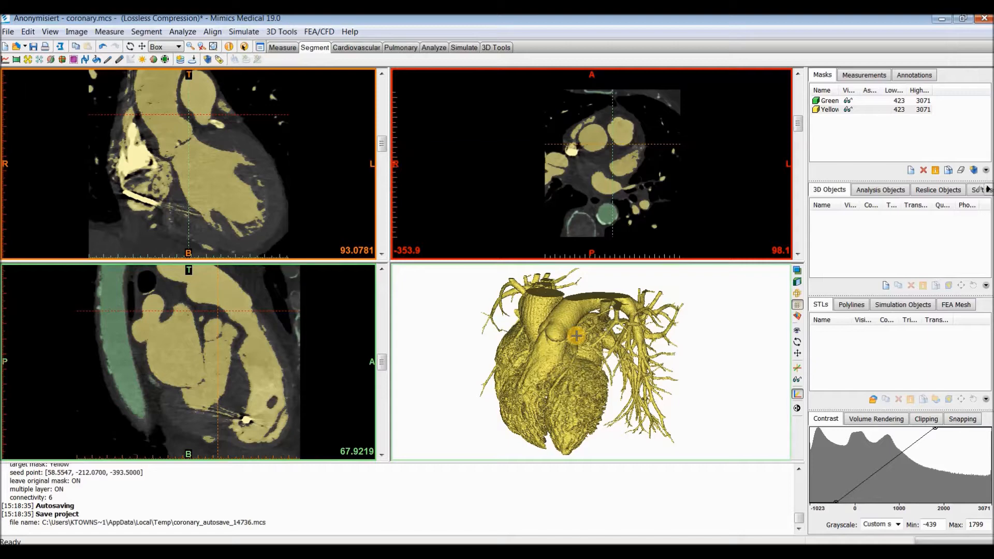
# Step: Examine the yellow mask on the axial slices for places where the pulmonary vessels and heart chambers connect
pyautogui.click(147, 32)
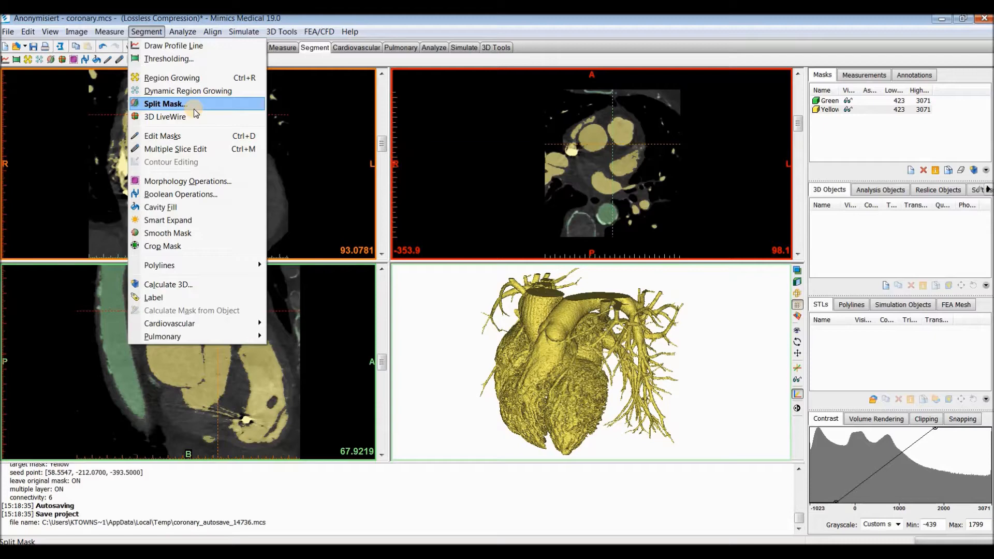
pyautogui.moveTo(553, 372); pyautogui.dragTo(631, 273, button='right')
pyautogui.scroll(20, 640, 212)
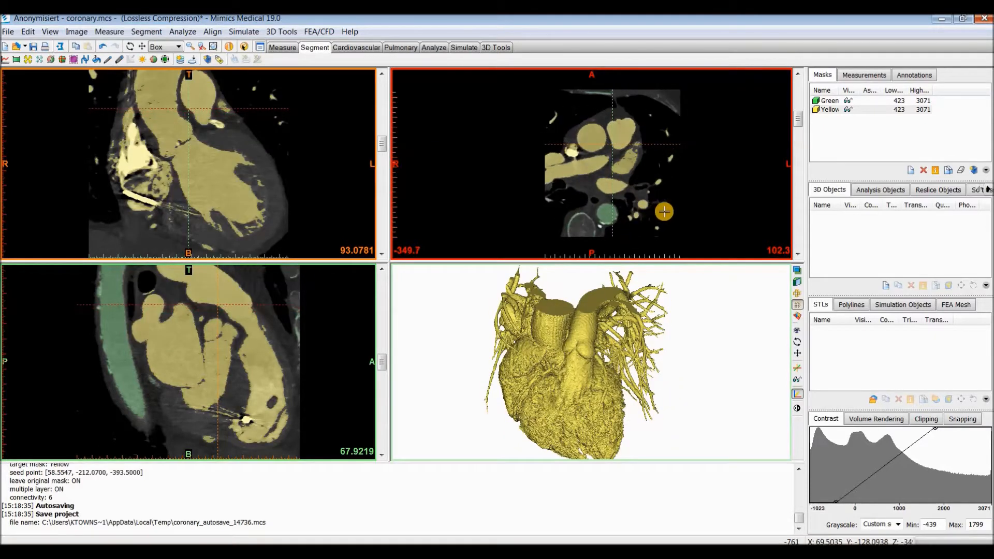
pyautogui.scroll(-20, 664, 211)
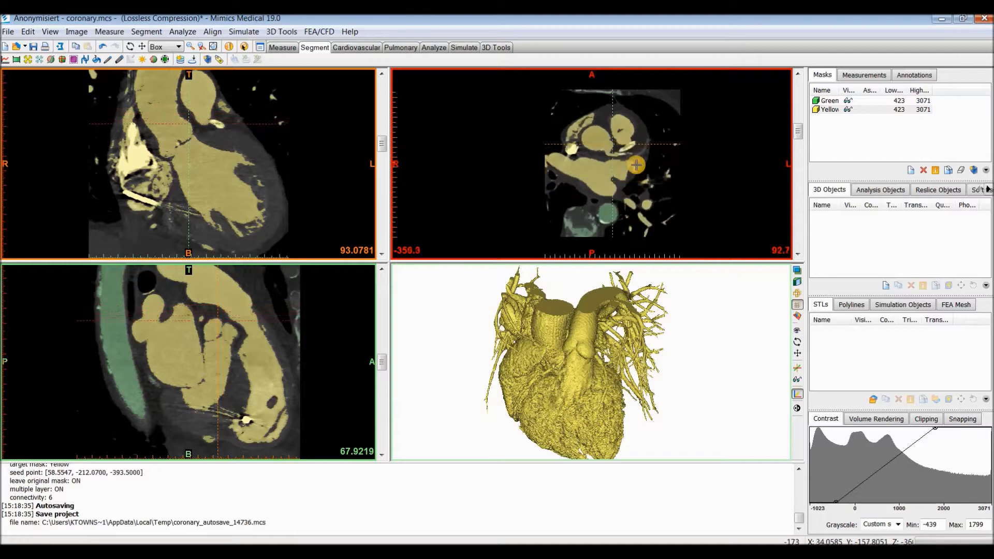
pyautogui.scroll(-7, 635, 165)
pyautogui.scroll(20, 628, 171)
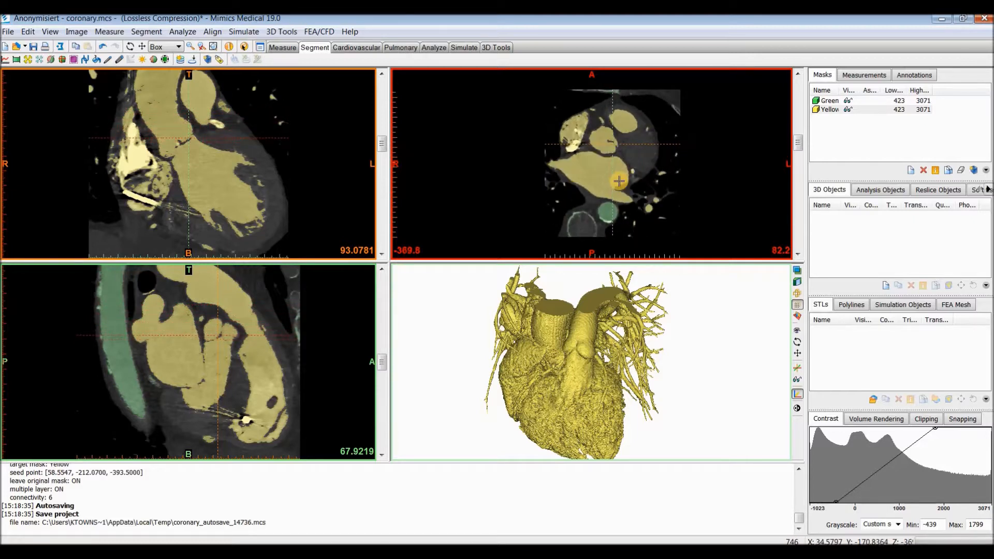
pyautogui.scroll(7, 589, 165)
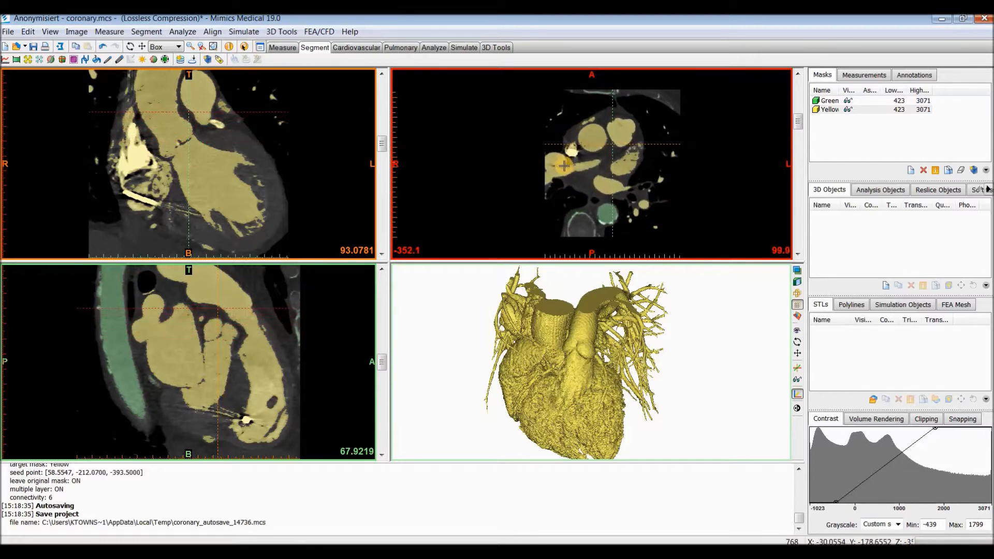
pyautogui.scroll(3, 543, 167)
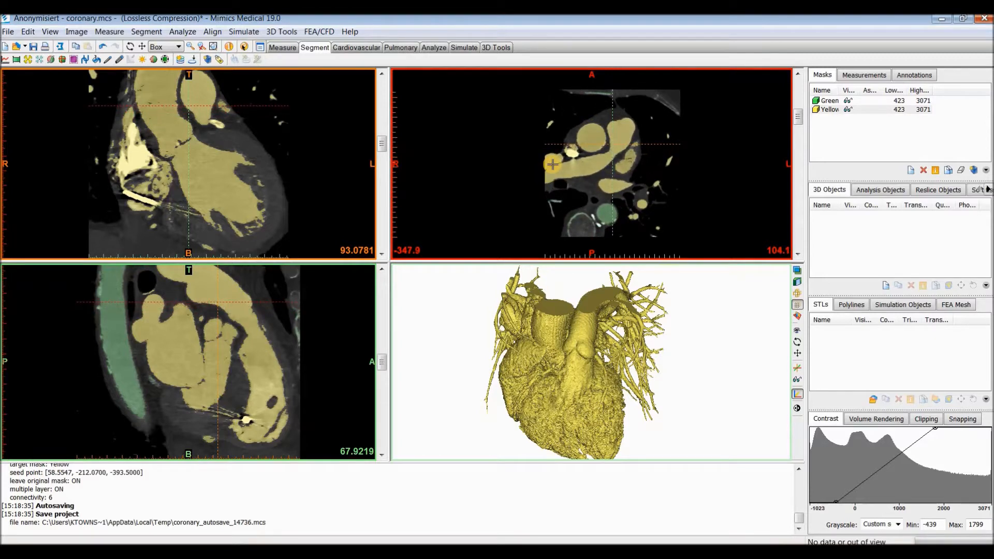
pyautogui.scroll(6, 560, 162)
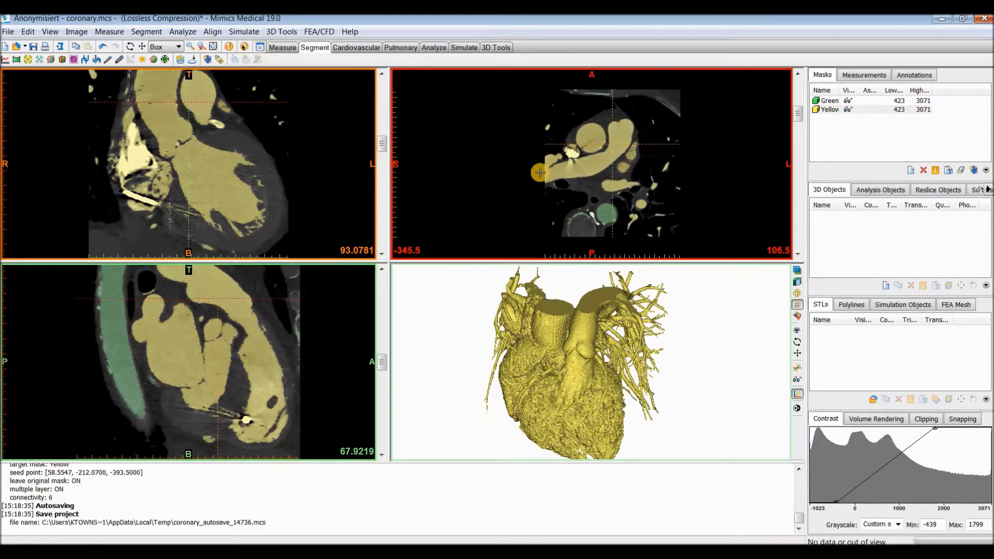
pyautogui.scroll(5, 541, 174)
pyautogui.keyDown('ctrl'); pyautogui.moveTo(553, 177); pyautogui.dragTo(545, 154, button='right'); pyautogui.keyUp('ctrl')
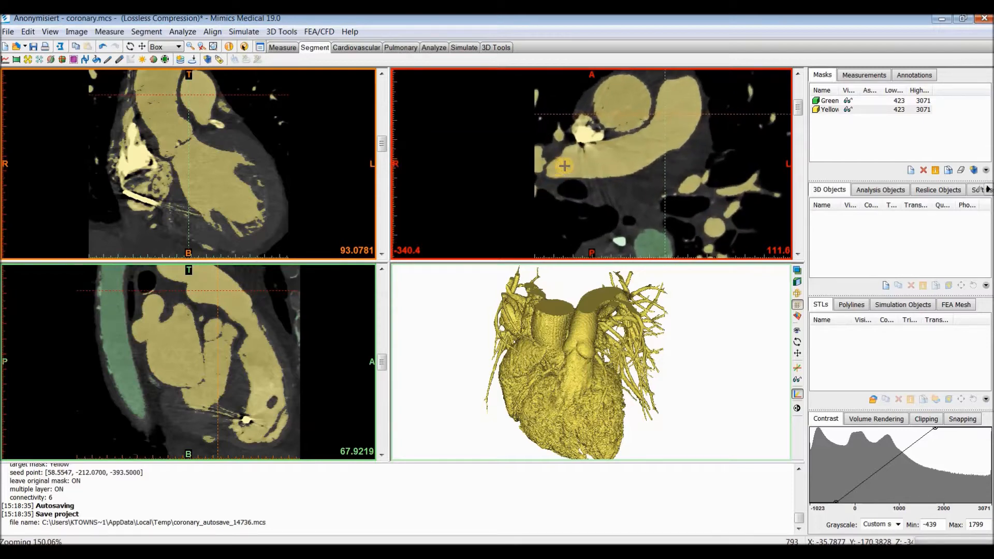
# Step: With Multiple Slice Edit's 5-wide circle, mark the boundary between the pulmonary artery and the touching vessel on several axial slices of the yellow mask
pyautogui.click(146, 32)
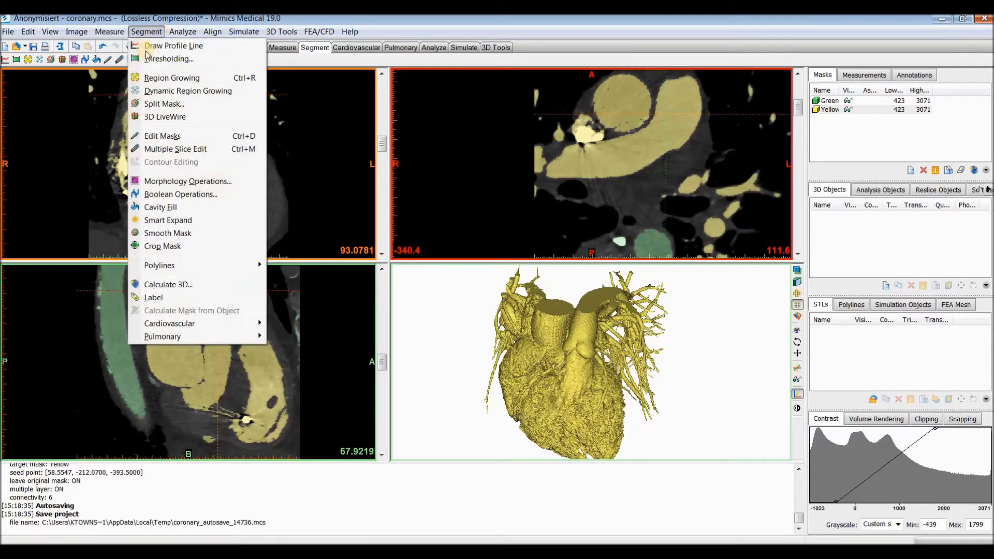
pyautogui.click(190, 150)
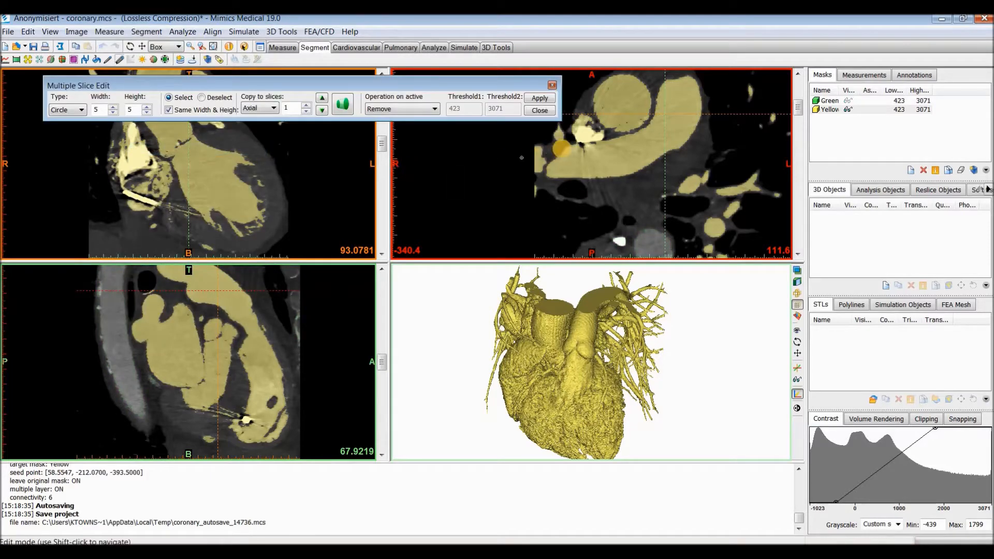
pyautogui.keyDown('ctrl'); pyautogui.moveTo(555, 170); pyautogui.dragTo(550, 164, button='right'); pyautogui.keyUp('ctrl')
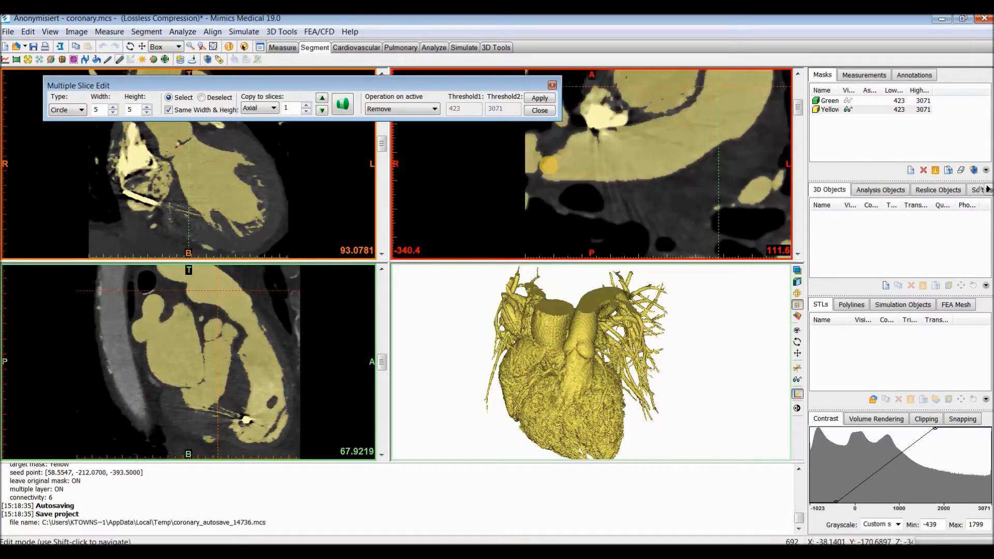
pyautogui.scroll(1, 548, 155)
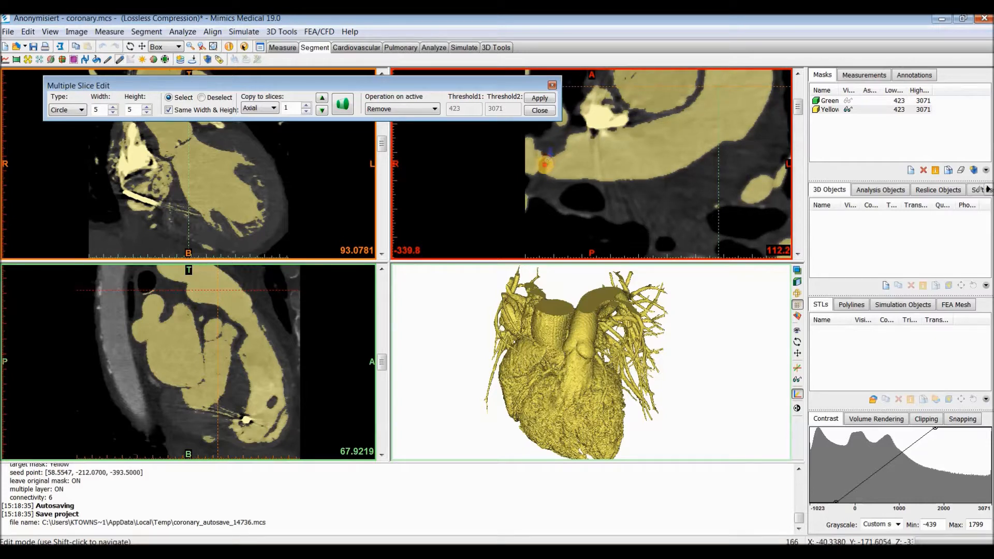
pyautogui.scroll(-2, 532, 172)
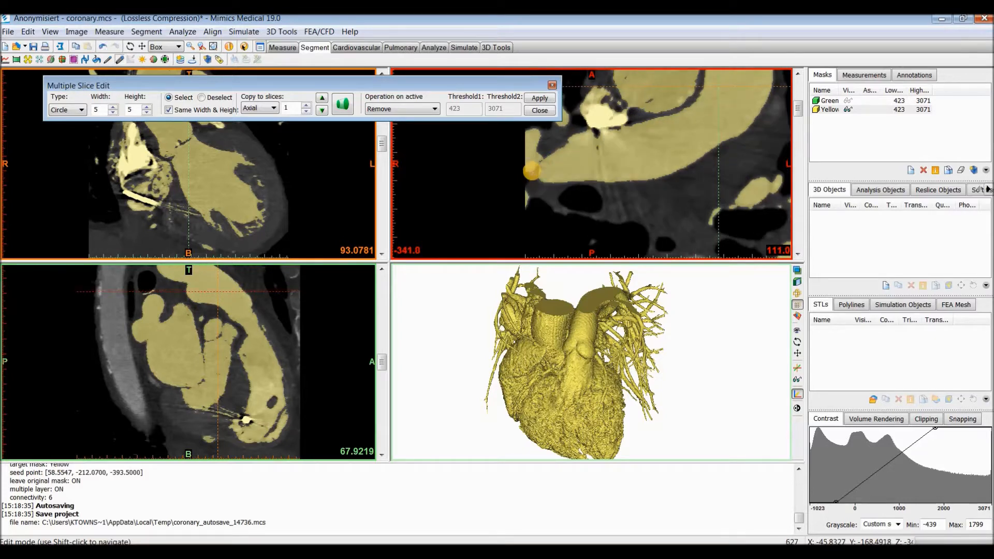
pyautogui.scroll(-4, 554, 146)
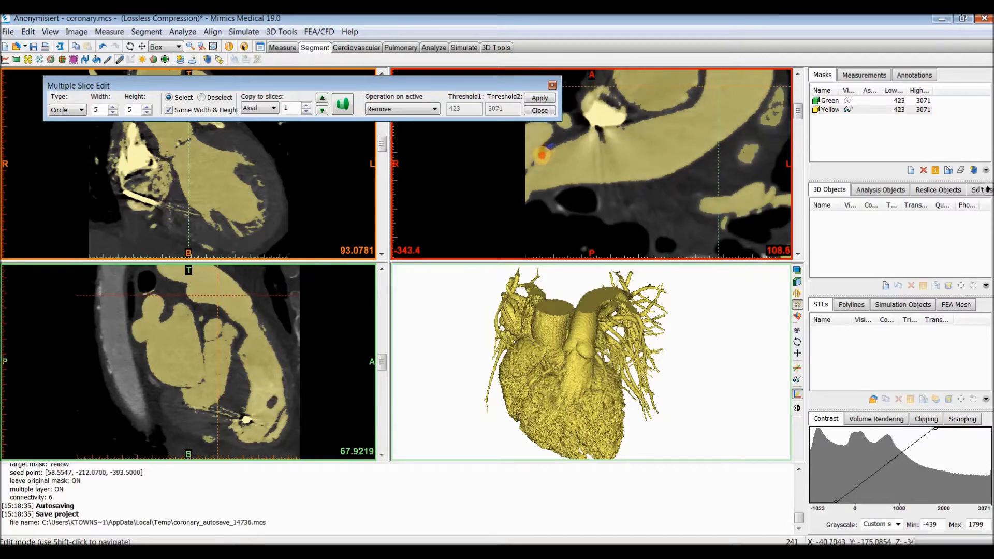
pyautogui.scroll(-4, 519, 174)
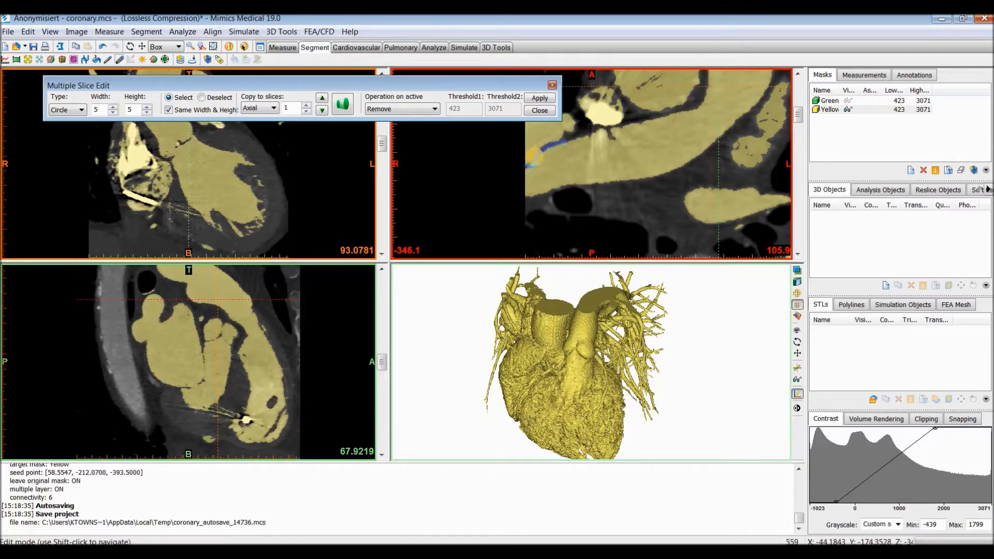
pyautogui.scroll(-4, 524, 167)
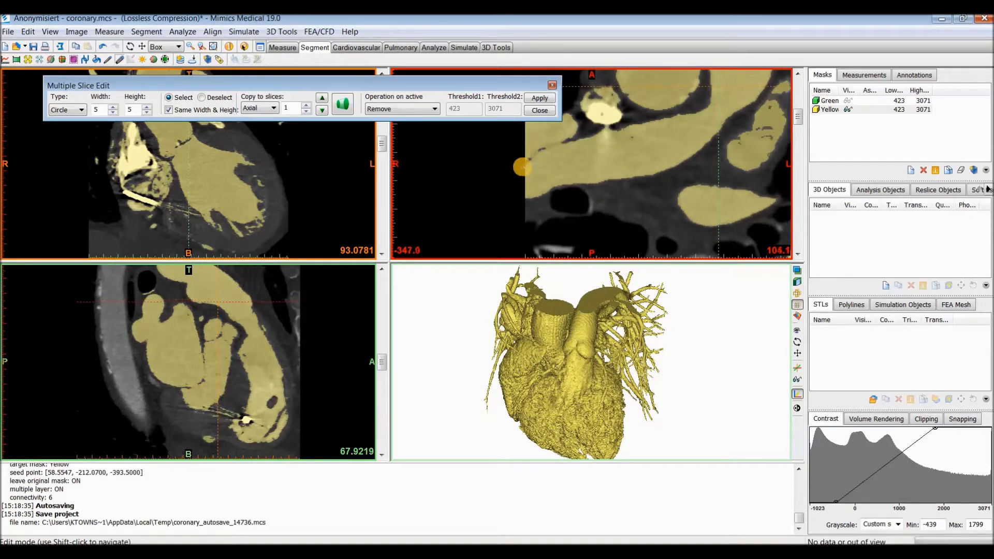
pyautogui.moveTo(544, 148); pyautogui.dragTo(561, 145)
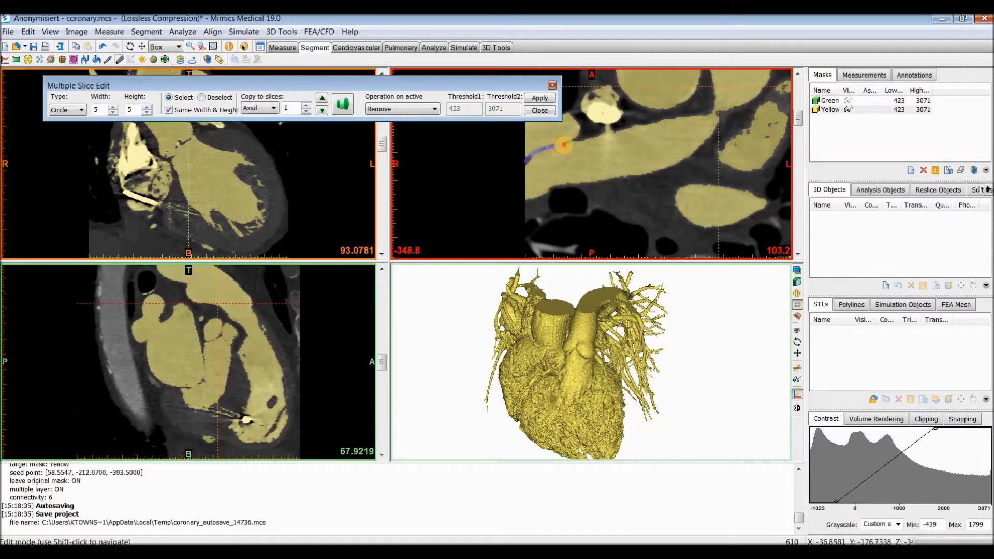
pyautogui.scroll(-5, 576, 147)
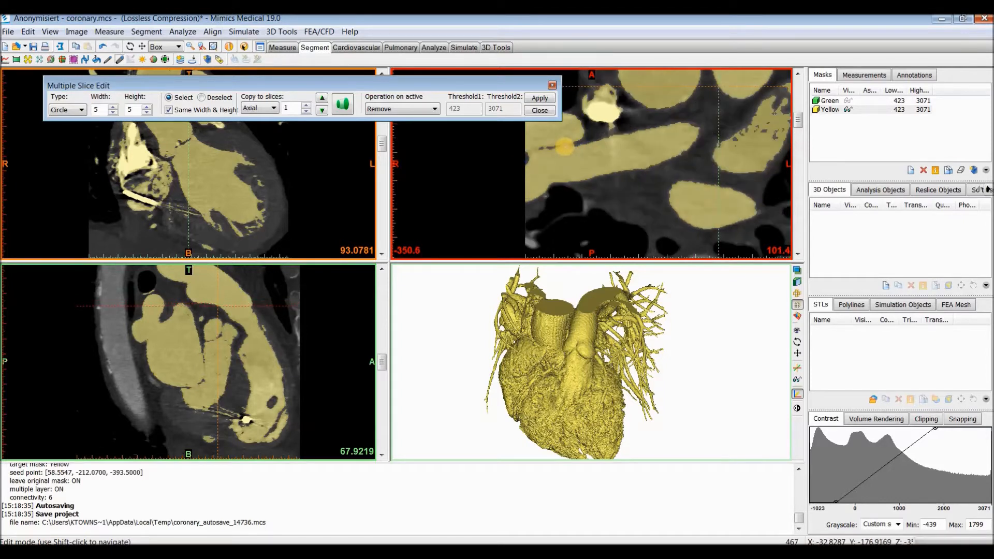
pyautogui.moveTo(587, 145); pyautogui.dragTo(564, 147)
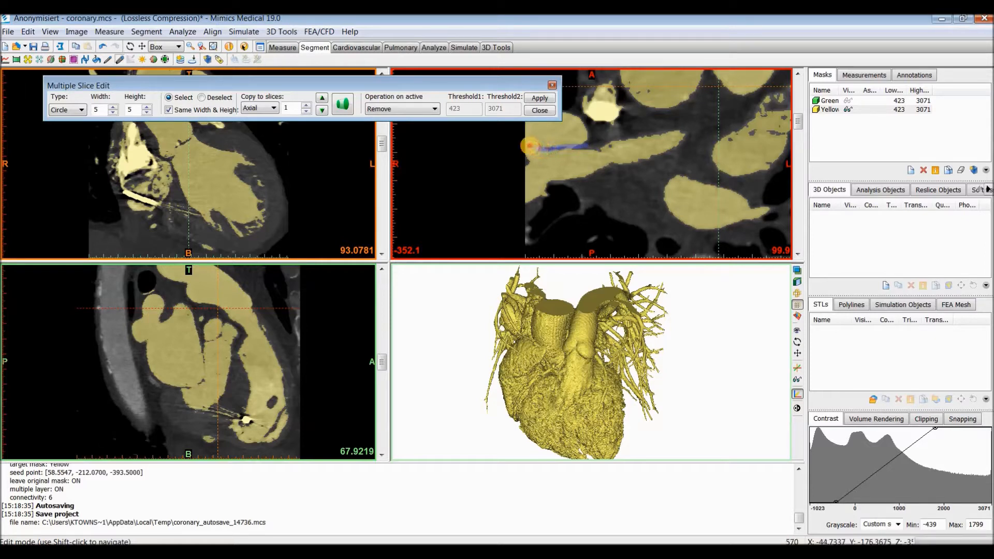
pyautogui.scroll(-4, 512, 143)
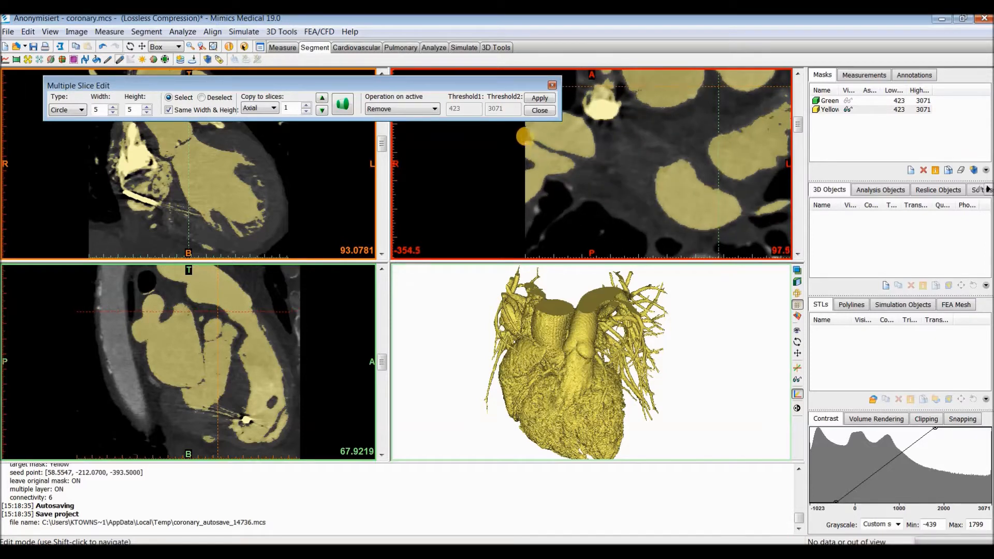
pyautogui.moveTo(544, 145); pyautogui.dragTo(551, 148)
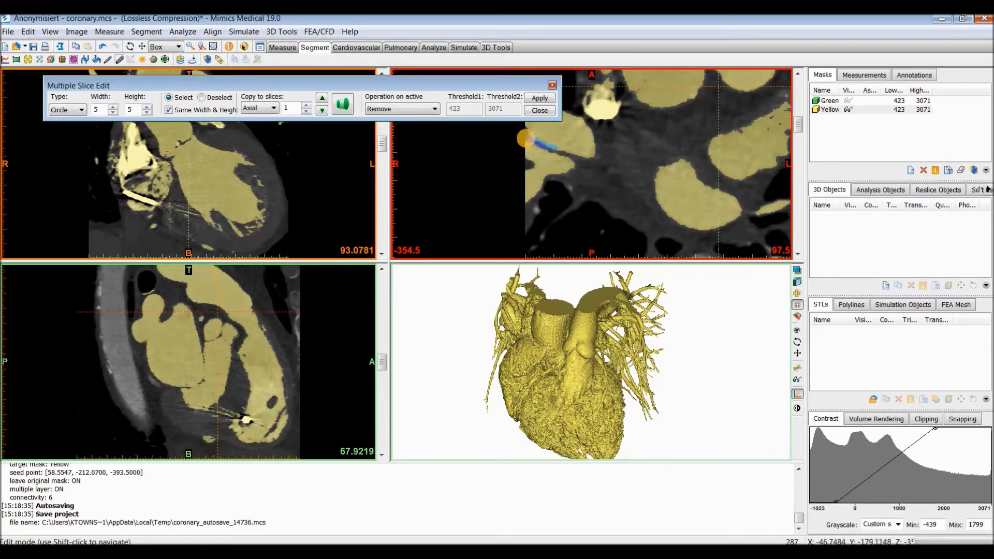
# Step: Interpolate the marked strip across the in-between axial slices, review it, and remove it from the yellow mask
pyautogui.click(341, 104)
pyautogui.scroll(3, 616, 182)
pyautogui.scroll(10, 616, 181)
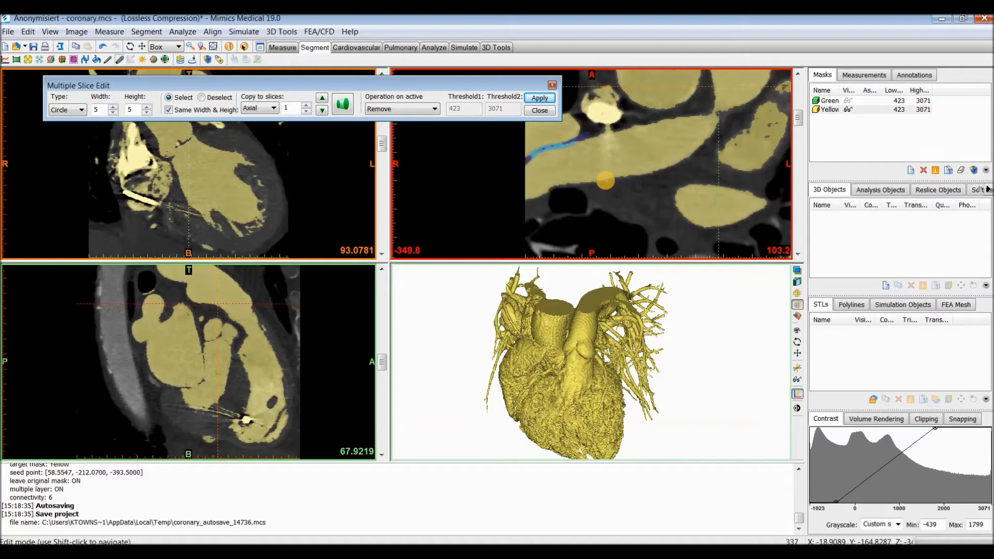
pyautogui.scroll(-3, 543, 172)
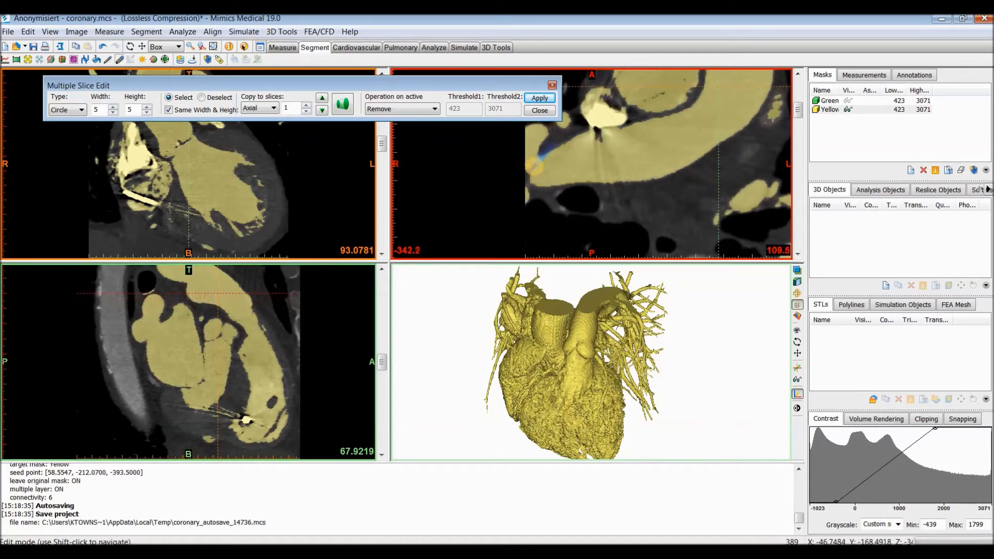
pyautogui.scroll(-3, 550, 159)
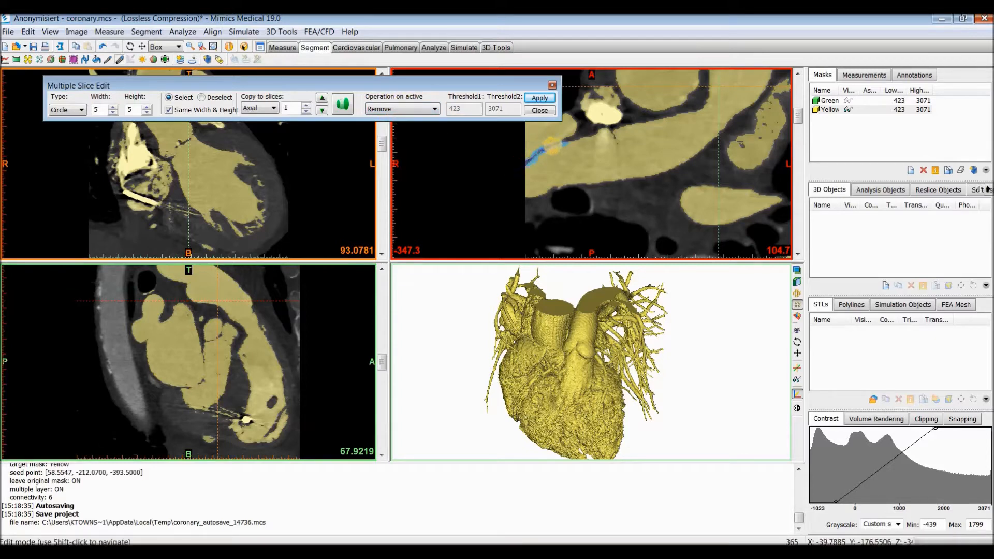
pyautogui.click(541, 100)
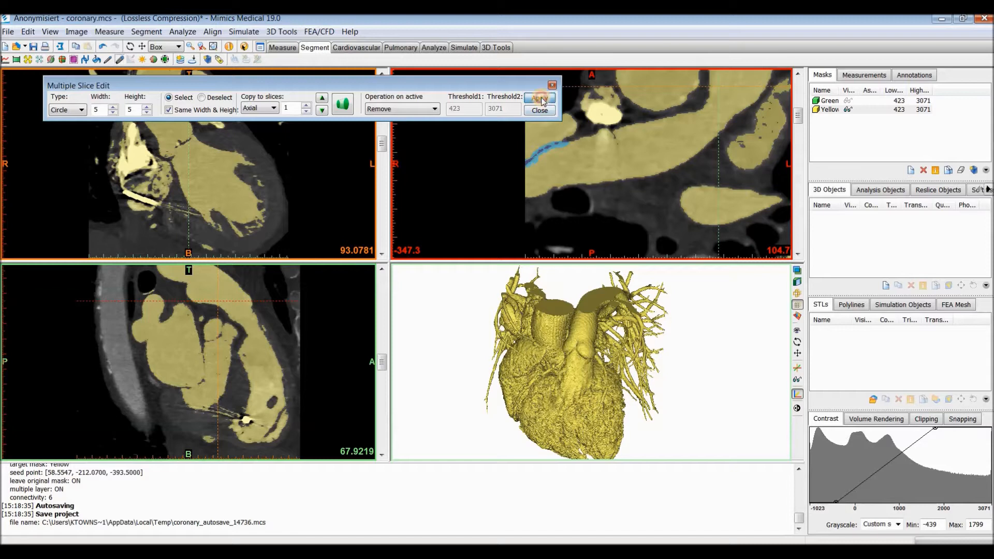
pyautogui.click(538, 110)
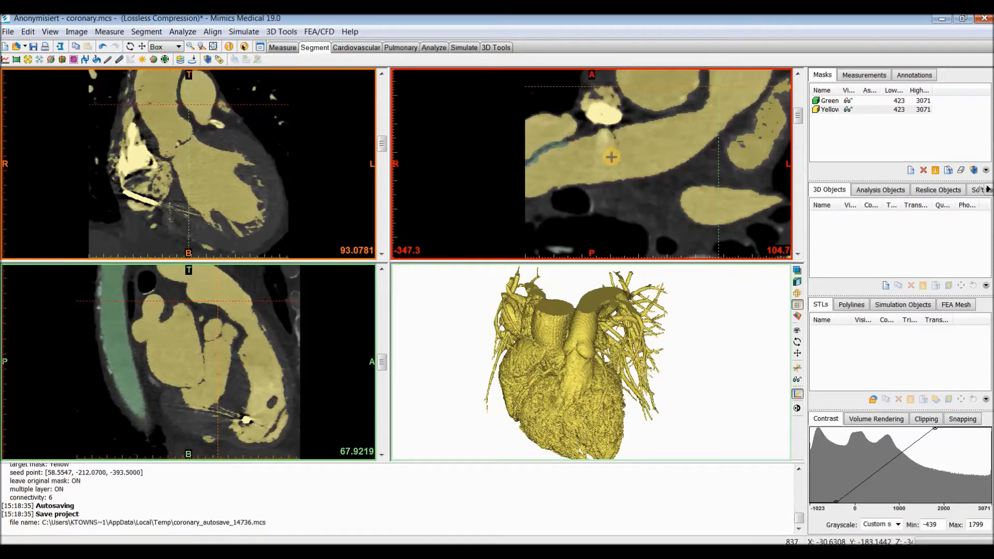
# Step: Hide the green mask and examine the yellow mask's new gap beside the pulmonary artery throughout the axial slices
pyautogui.click(847, 101)
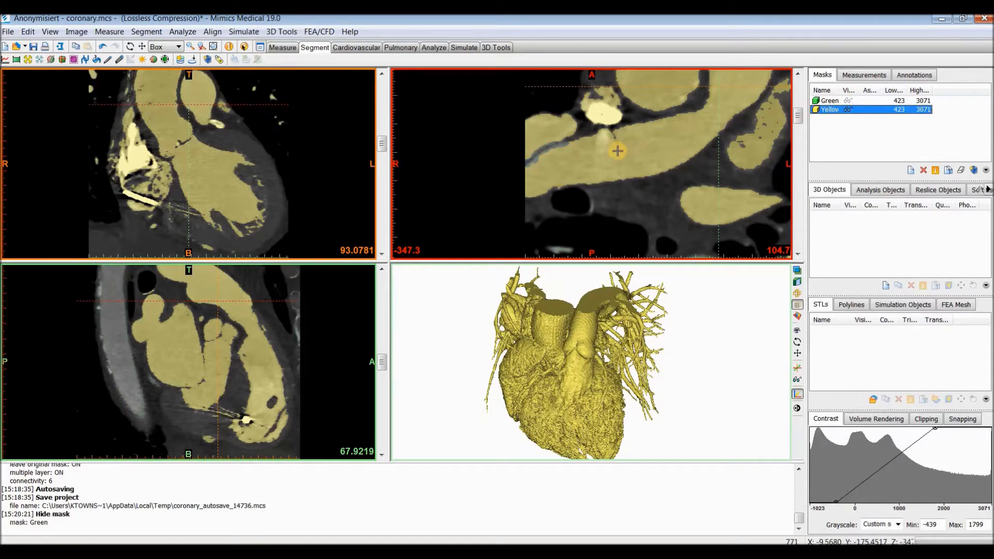
pyautogui.scroll(3, 601, 154)
pyautogui.scroll(-8, 593, 159)
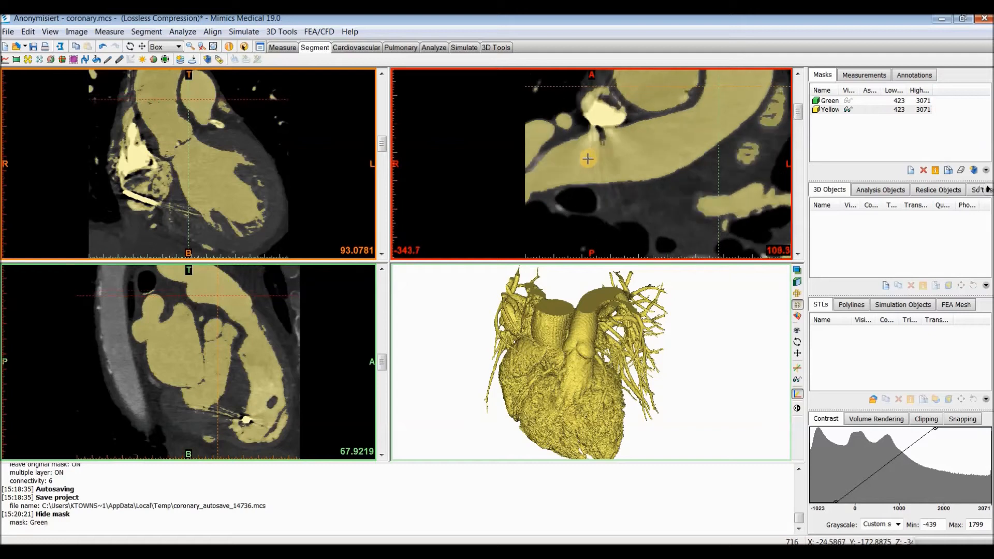
pyautogui.scroll(-3, 588, 156)
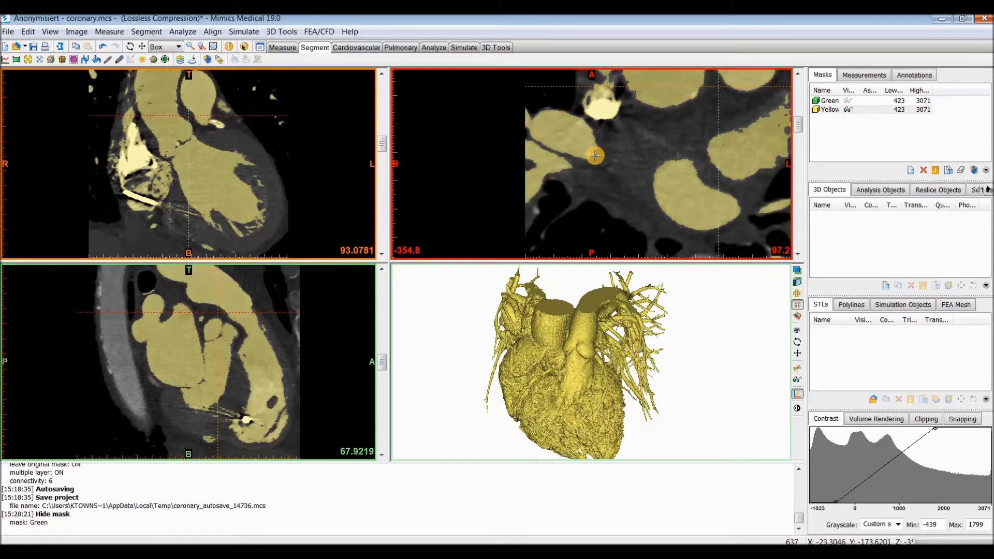
pyautogui.scroll(9, 593, 154)
pyautogui.scroll(3, 572, 135)
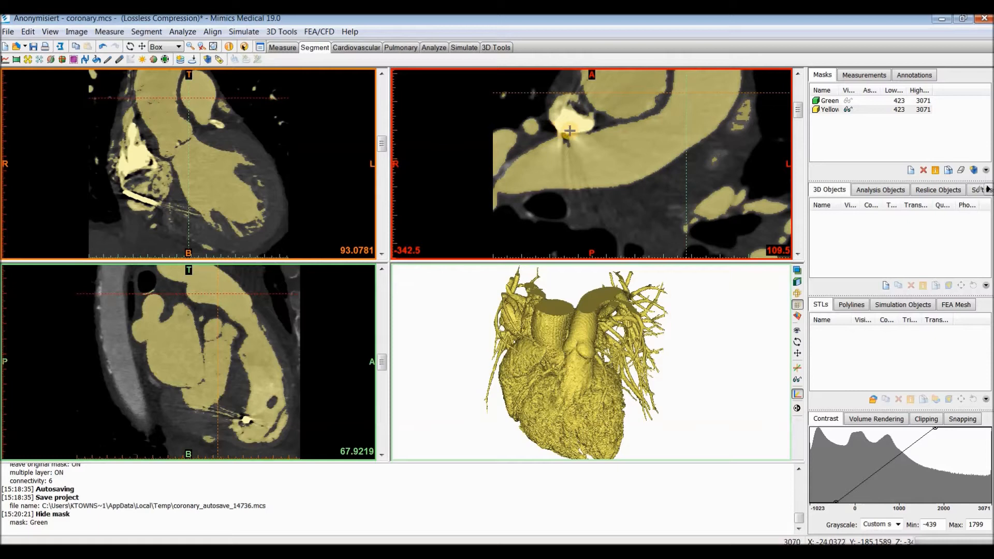
pyautogui.scroll(3, 595, 146)
pyautogui.scroll(3, 624, 140)
pyautogui.keyDown('ctrl'); pyautogui.moveTo(612, 149); pyautogui.dragTo(605, 154, button='right'); pyautogui.keyUp('ctrl')
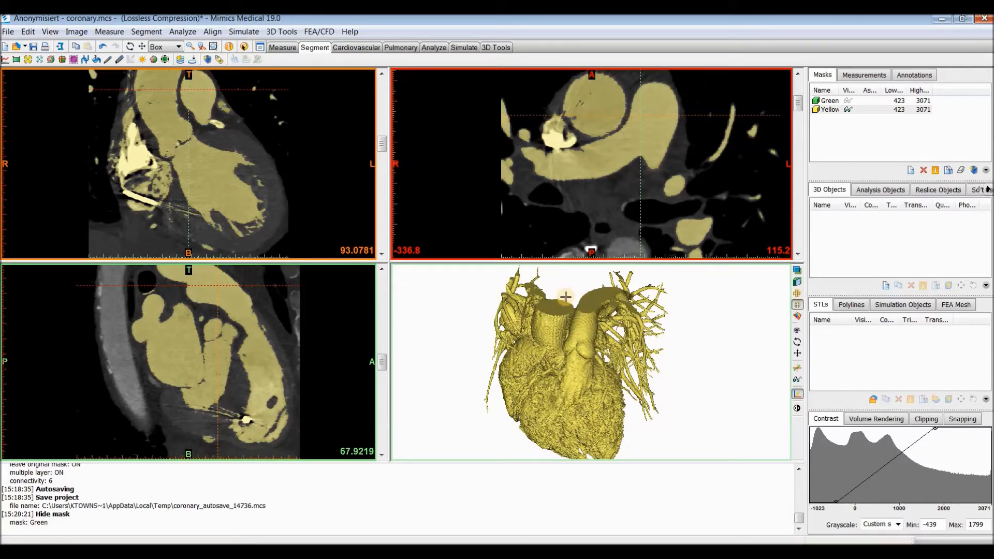
# Step: Lasso-erase the pulmonary branches on the patient's left side of the heart from the yellow mask in the 3D preview with Edit Masks
pyautogui.moveTo(567, 339); pyautogui.dragTo(618, 367, button='right')
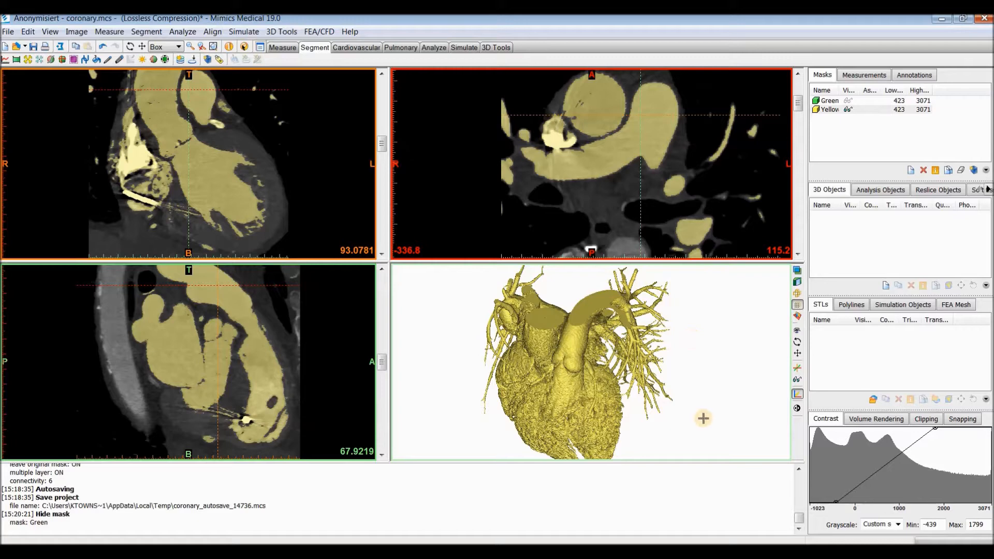
pyautogui.click(147, 32)
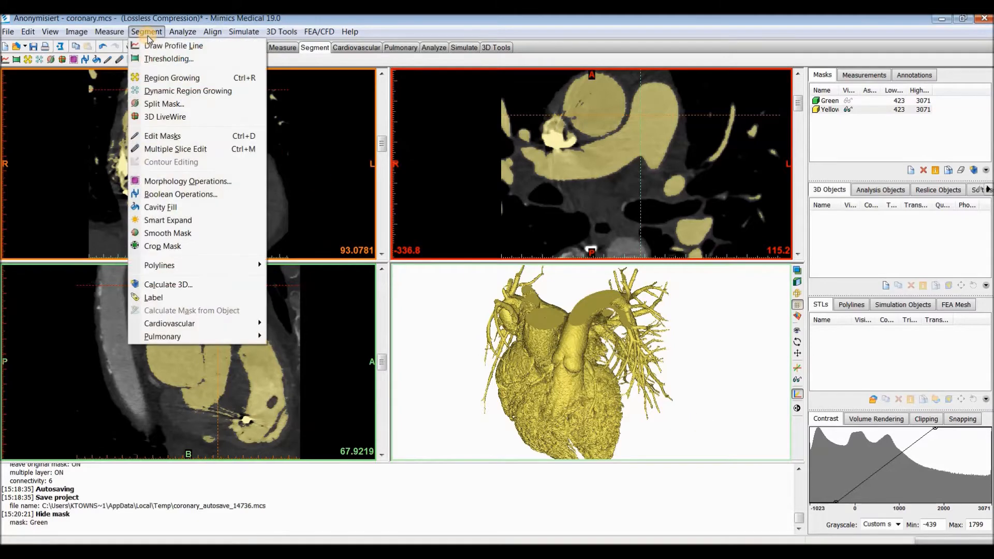
pyautogui.click(194, 136)
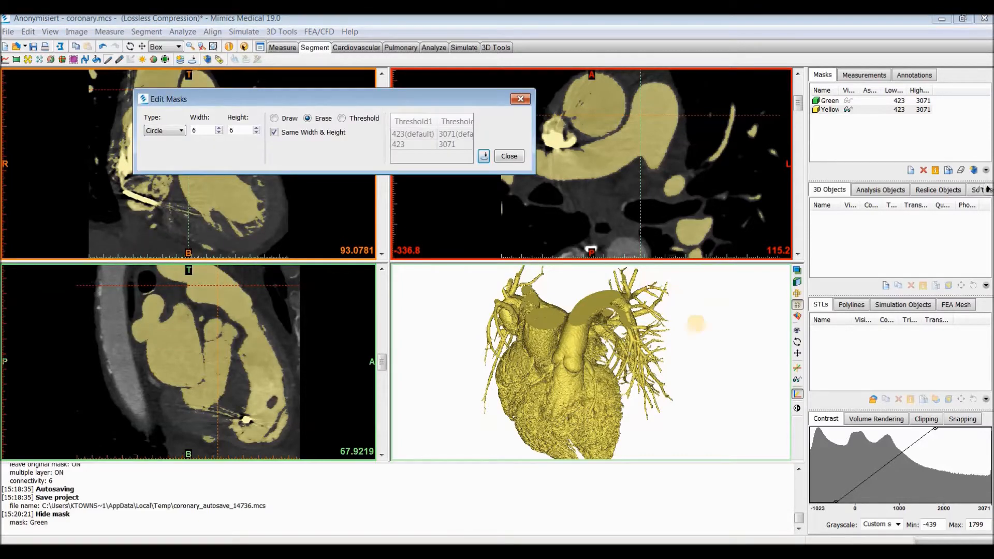
pyautogui.click(173, 132)
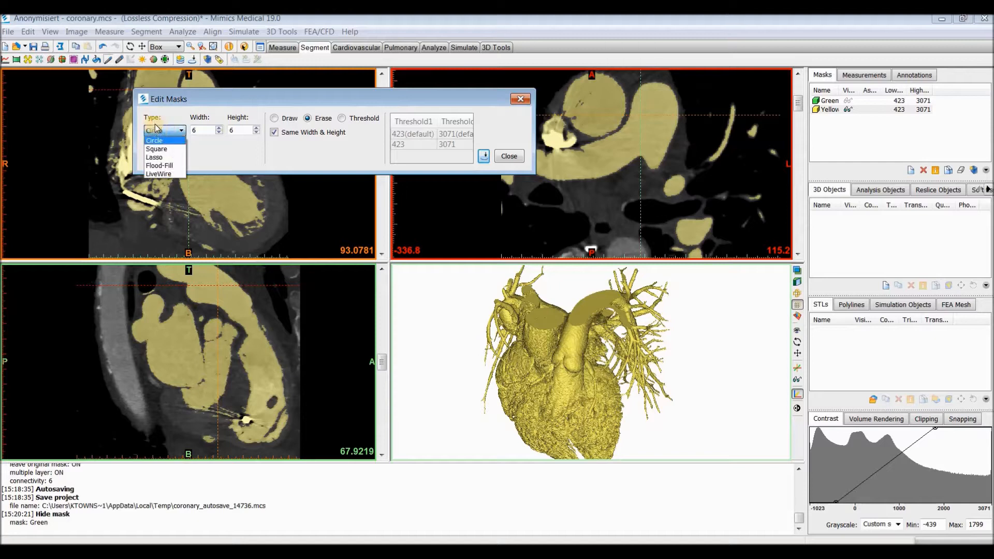
pyautogui.click(164, 156)
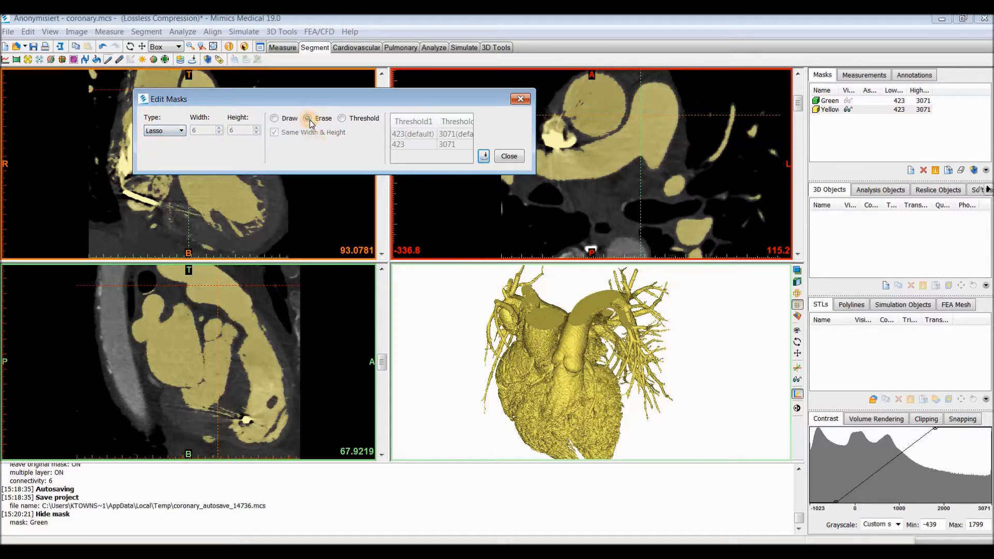
pyautogui.moveTo(612, 353)
pyautogui.mouseDown()
pyautogui.moveTo(610, 308)
pyautogui.moveTo(653, 258)
pyautogui.moveTo(716, 322)
pyautogui.moveTo(697, 395)
pyautogui.moveTo(641, 382)
pyautogui.moveTo(621, 370)
pyautogui.moveTo(618, 350)
pyautogui.mouseUp()
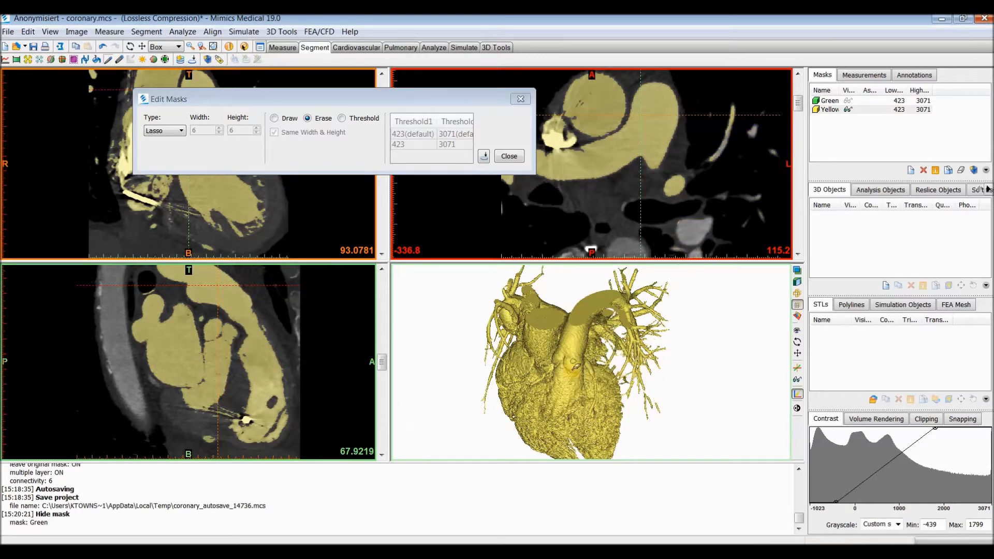
# Step: Try to lasso-erase the remaining pulmonary branches on both sides of the heart, and undo the last two erasures
pyautogui.moveTo(535, 362)
pyautogui.mouseDown(button='right')
pyautogui.moveTo(538, 343)
pyautogui.moveTo(569, 338)
pyautogui.moveTo(575, 355)
pyautogui.moveTo(521, 363)
pyautogui.moveTo(525, 371)
pyautogui.mouseUp(button='right')
pyautogui.moveTo(522, 352)
pyautogui.mouseDown()
pyautogui.moveTo(502, 310)
pyautogui.moveTo(468, 298)
pyautogui.moveTo(476, 385)
pyautogui.moveTo(518, 377)
pyautogui.mouseUp()
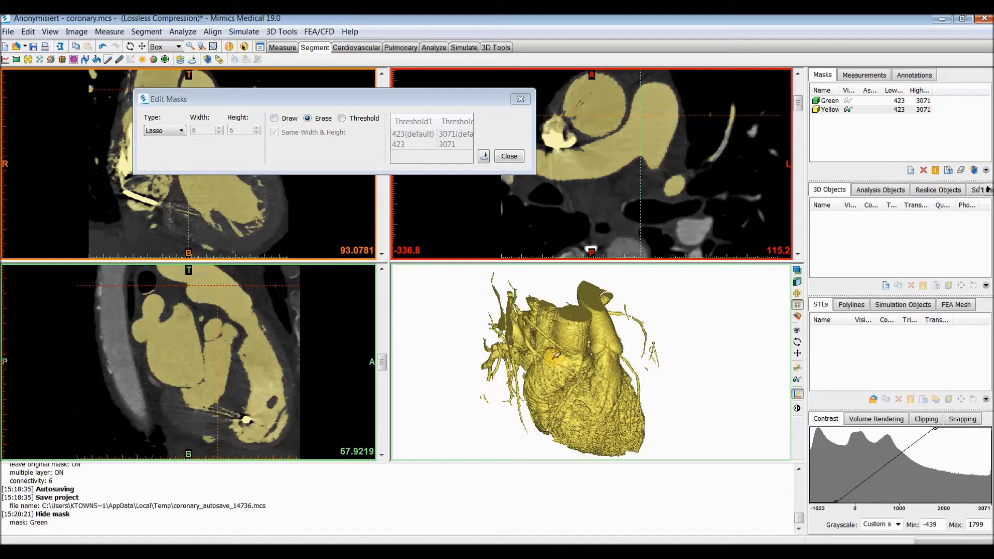
pyautogui.moveTo(626, 299)
pyautogui.mouseDown()
pyautogui.moveTo(673, 339)
pyautogui.moveTo(656, 360)
pyautogui.mouseUp()
pyautogui.moveTo(579, 351)
pyautogui.mouseDown(button='right')
pyautogui.moveTo(705, 363)
pyautogui.moveTo(598, 343)
pyautogui.moveTo(517, 389)
pyautogui.moveTo(568, 354)
pyautogui.mouseUp(button='right')
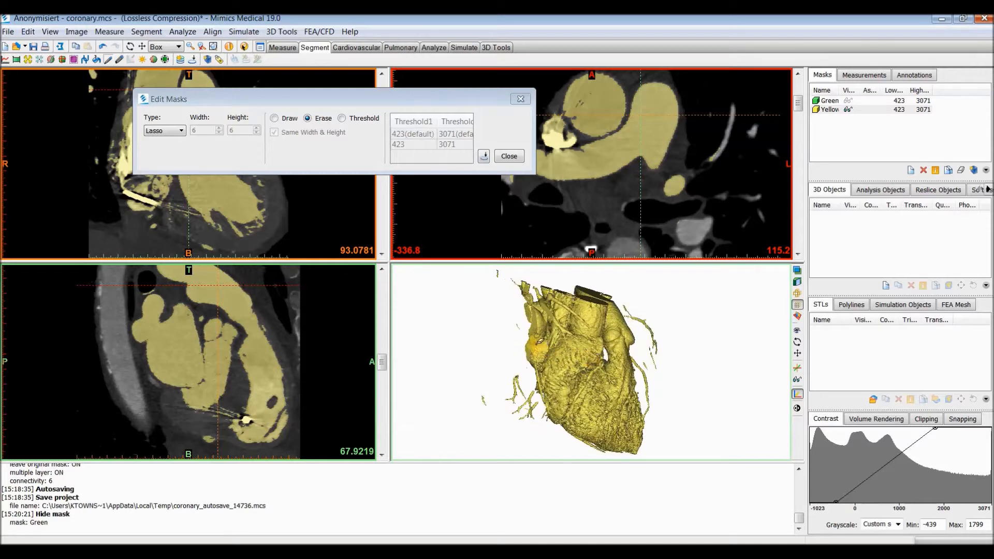
pyautogui.hotkey('ctrl', 'z')
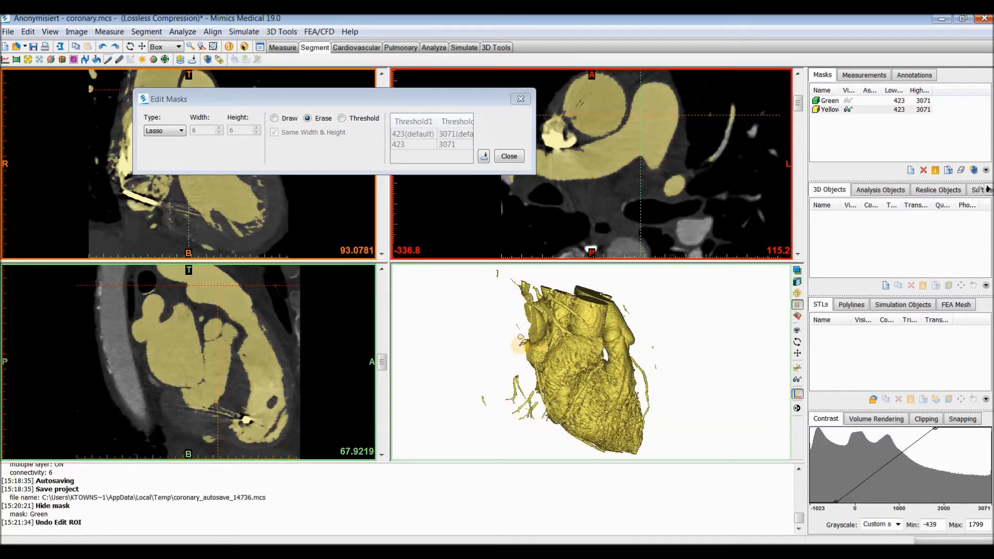
pyautogui.hotkey('ctrl', 'z')
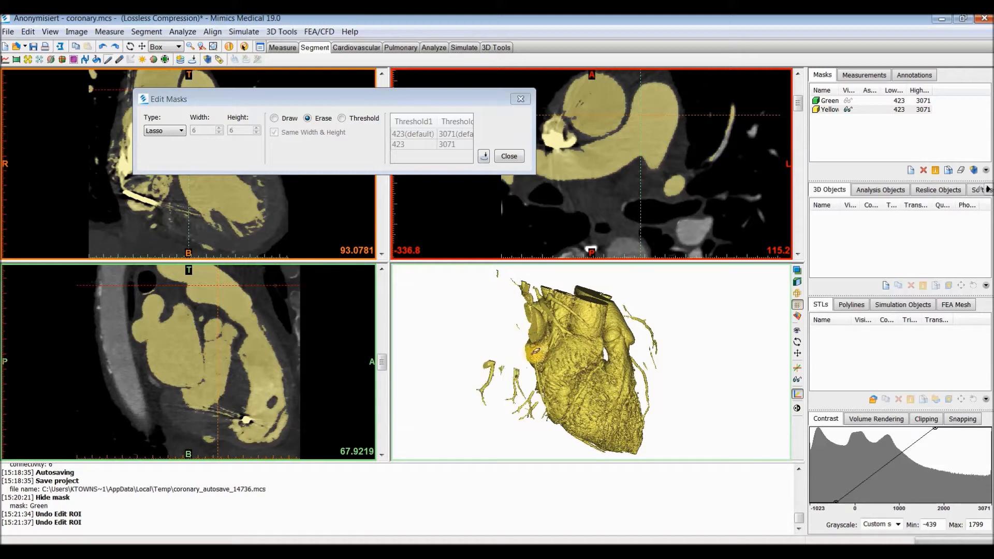
# Step: Lasso-erase the pulmonary branches on the patient's right side and around the great vessels in the 3D preview, and finish the mask editing
pyautogui.moveTo(532, 348); pyautogui.dragTo(518, 372, button='right')
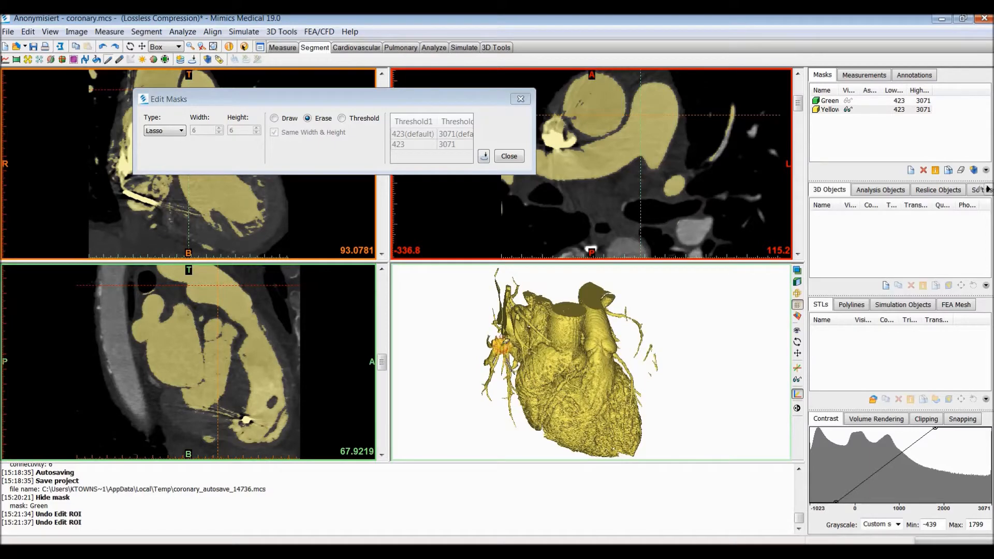
pyautogui.moveTo(502, 325)
pyautogui.mouseDown()
pyautogui.moveTo(496, 271)
pyautogui.moveTo(458, 388)
pyautogui.moveTo(476, 386)
pyautogui.mouseUp()
pyautogui.moveTo(516, 299)
pyautogui.mouseDown()
pyautogui.moveTo(492, 301)
pyautogui.moveTo(505, 266)
pyautogui.moveTo(511, 279)
pyautogui.mouseUp()
pyautogui.moveTo(522, 340)
pyautogui.mouseDown(button='right')
pyautogui.moveTo(613, 282)
pyautogui.moveTo(599, 330)
pyautogui.mouseUp(button='right')
pyautogui.moveTo(590, 312)
pyautogui.mouseDown()
pyautogui.moveTo(637, 309)
pyautogui.moveTo(664, 386)
pyautogui.moveTo(614, 350)
pyautogui.mouseUp()
pyautogui.moveTo(557, 350)
pyautogui.mouseDown(button='right')
pyautogui.moveTo(524, 384)
pyautogui.moveTo(473, 378)
pyautogui.moveTo(535, 375)
pyautogui.moveTo(578, 323)
pyautogui.moveTo(621, 341)
pyautogui.moveTo(528, 339)
pyautogui.moveTo(668, 351)
pyautogui.moveTo(566, 345)
pyautogui.moveTo(537, 187)
pyautogui.mouseUp(button='right')
pyautogui.click(509, 156)
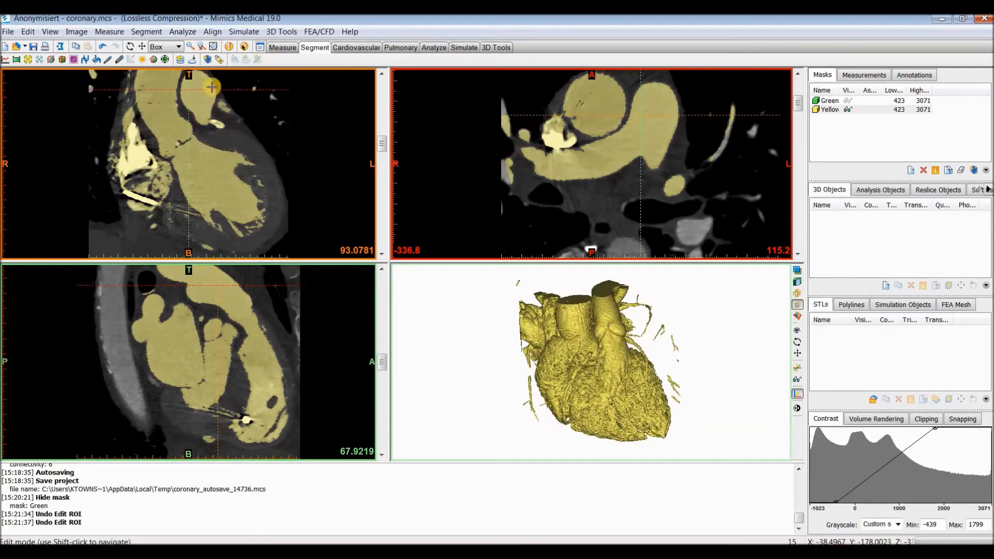
# Step: Region-grow the heart from the Yellow mask into a new mask with 6-connectivity, Multiple Layer and Keep Original Mask enabled
pyautogui.click(144, 32)
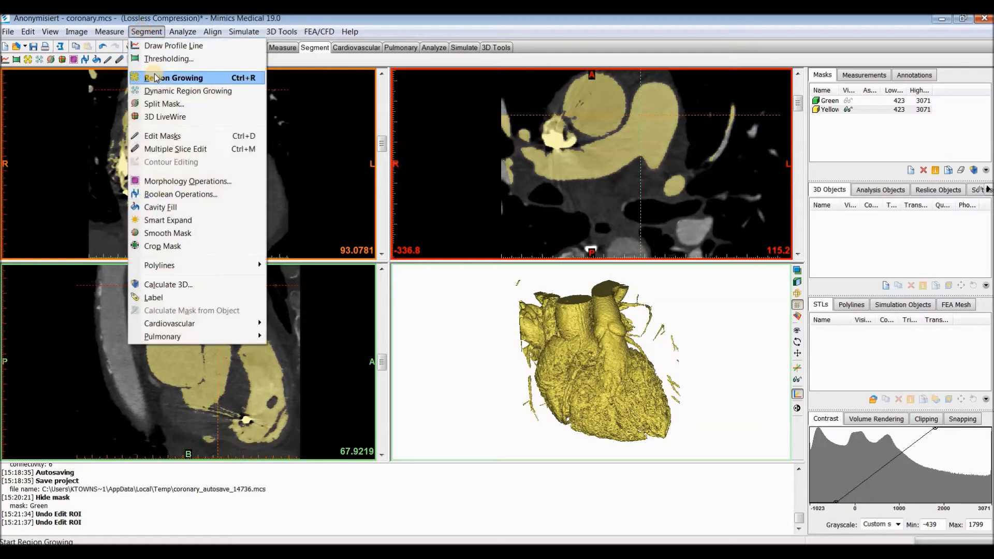
pyautogui.click(155, 75)
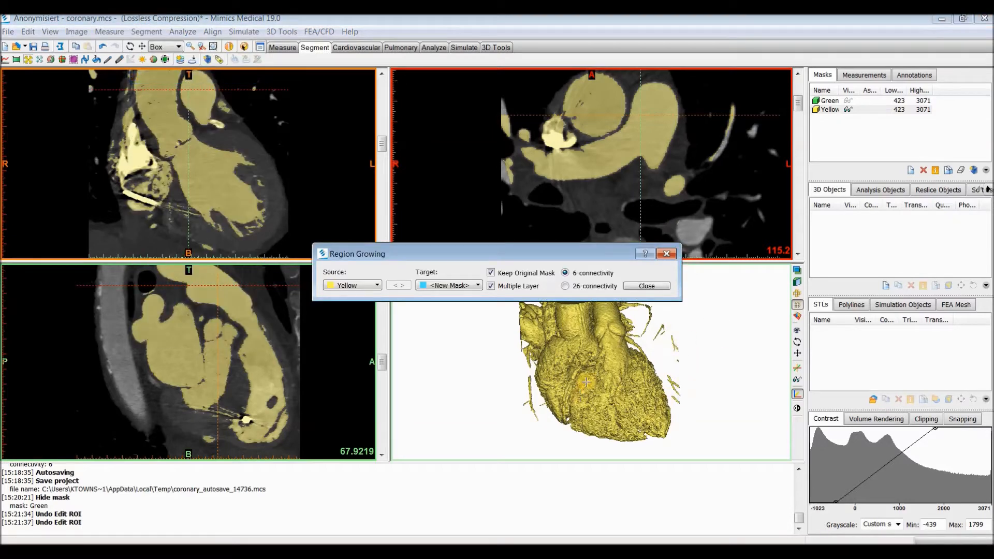
pyautogui.click(586, 371)
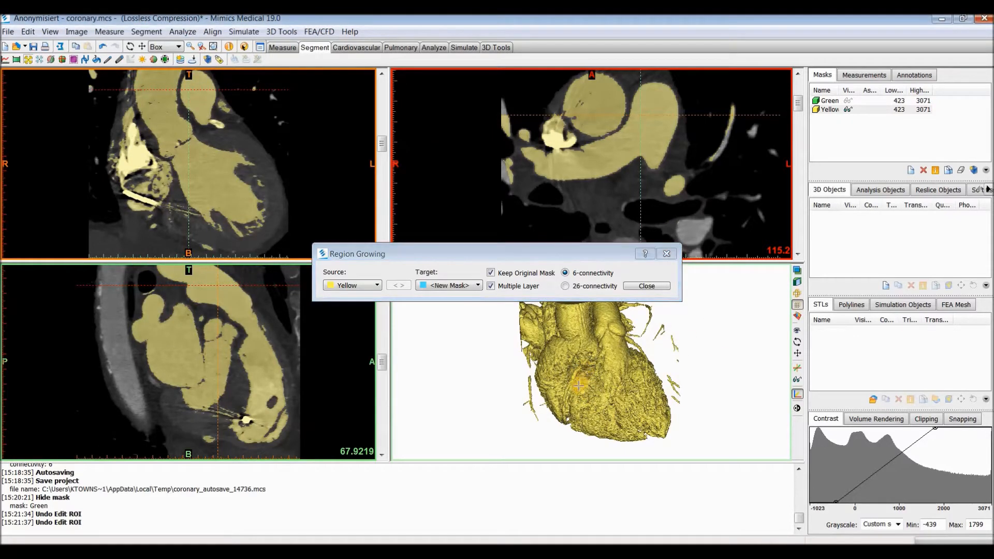
pyautogui.click(647, 287)
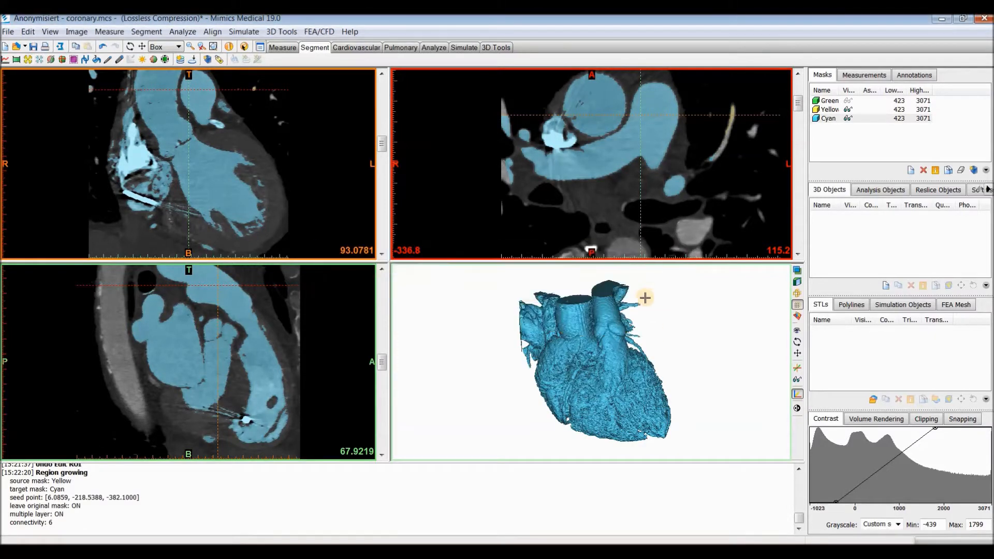
# Step: Calculate a 3D object from the Cyan mask at Optimal quality
pyautogui.moveTo(595, 362); pyautogui.dragTo(599, 347, button='right')
pyautogui.moveTo(585, 346); pyautogui.dragTo(637, 228)
pyautogui.scroll(-6, 641, 213)
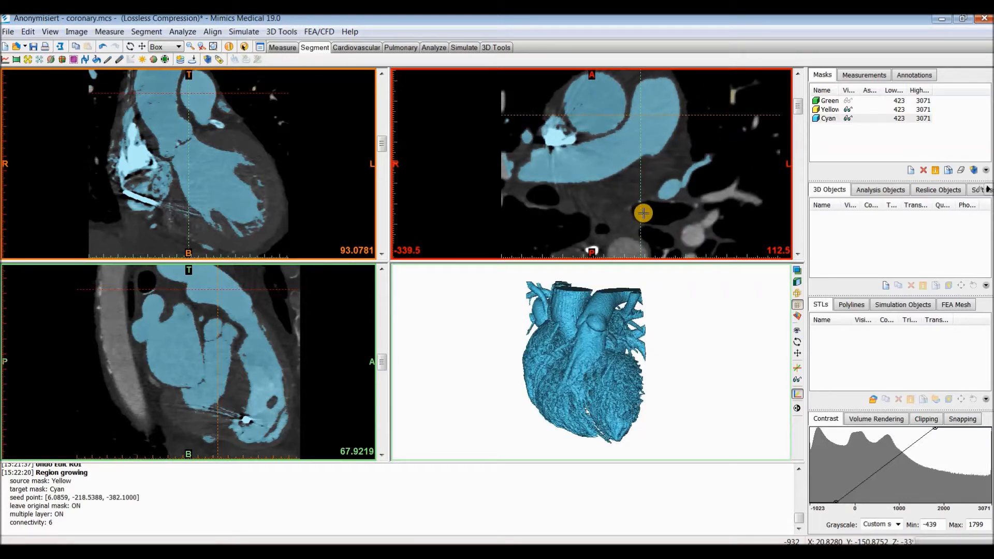
pyautogui.scroll(-14, 642, 211)
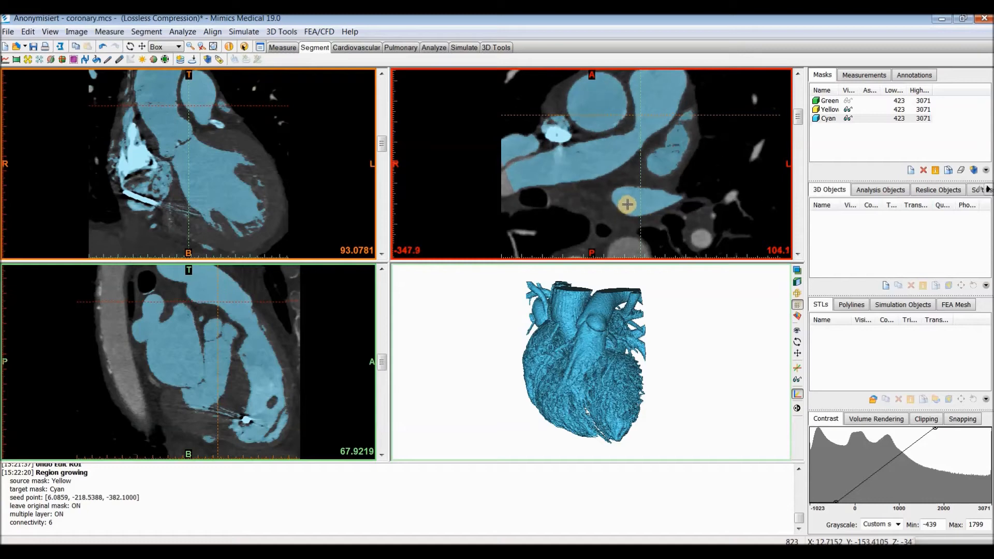
pyautogui.click(147, 32)
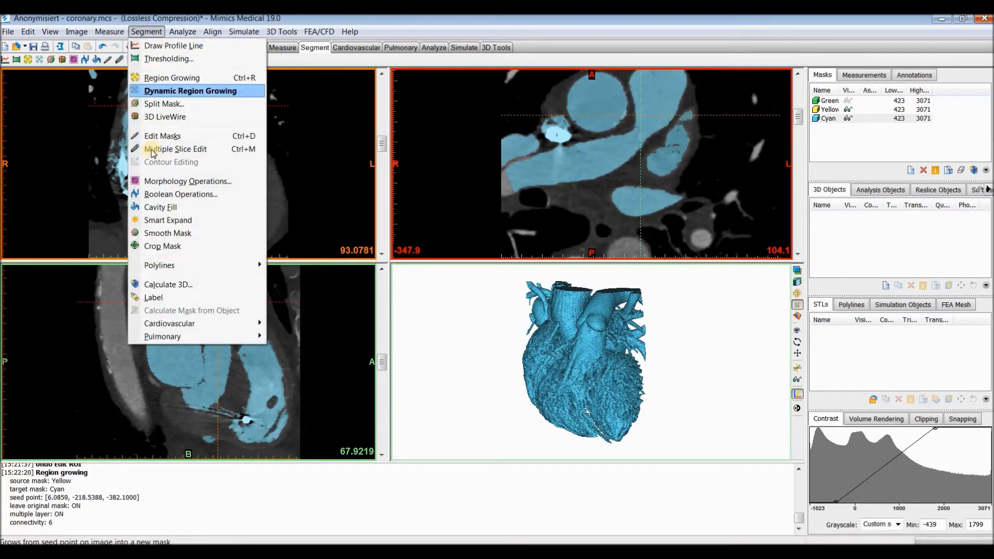
pyautogui.click(206, 289)
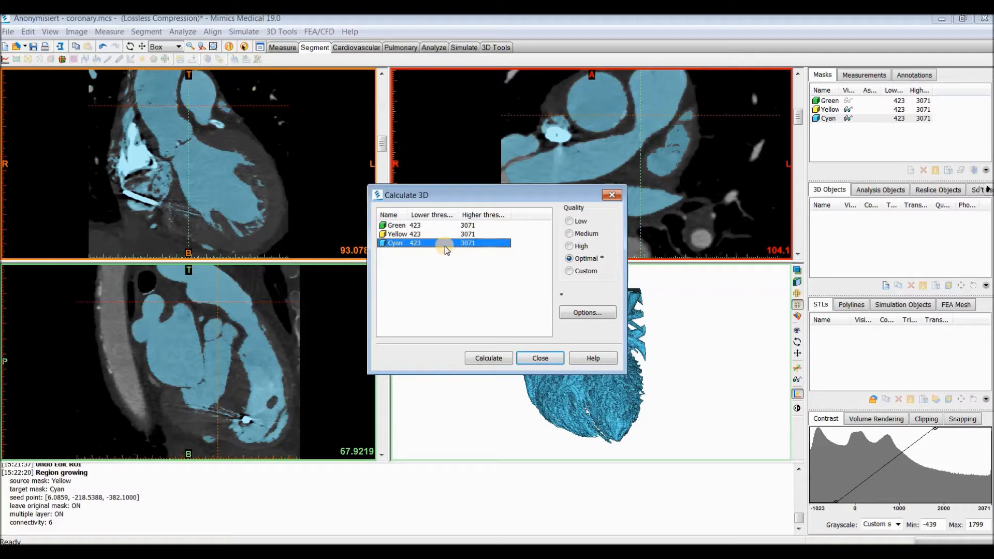
pyautogui.click(569, 258)
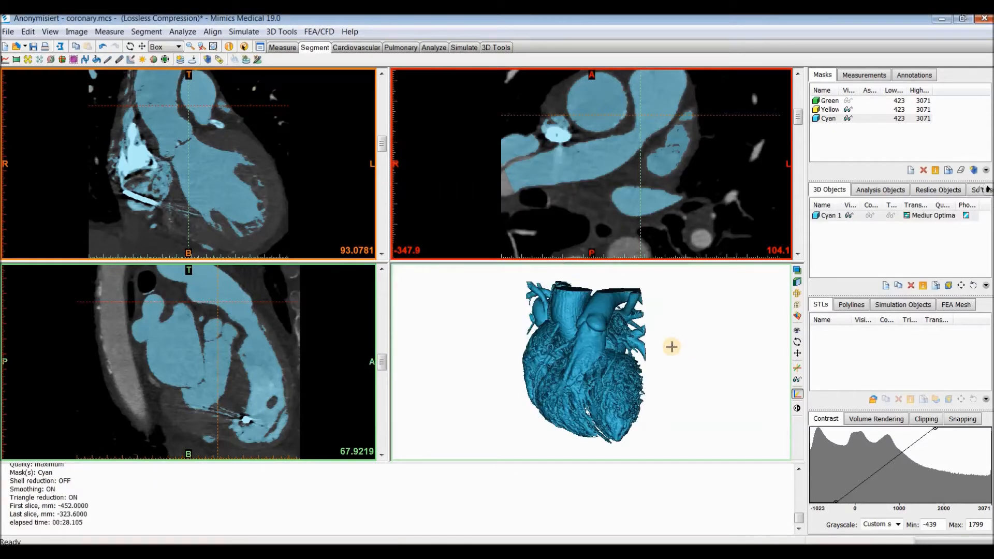
# Step: Export the Cyan 1 3D object to 3-matic
pyautogui.moveTo(553, 358); pyautogui.dragTo(518, 332, button='right')
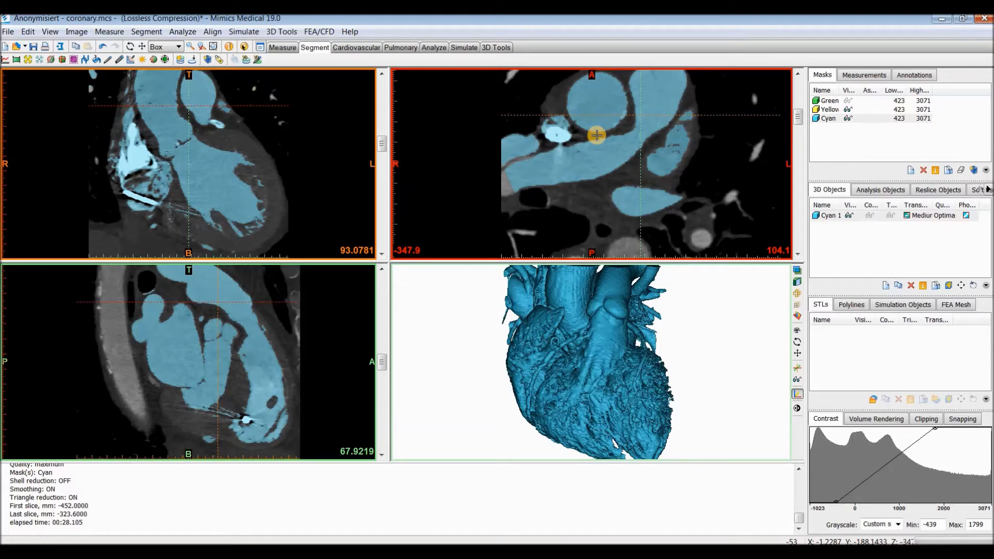
pyautogui.scroll(-2, 600, 331)
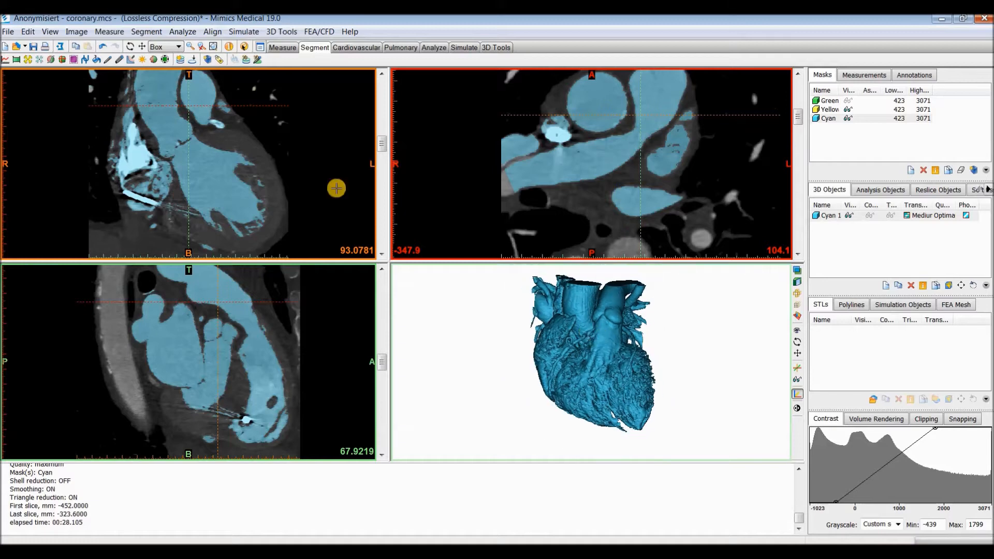
pyautogui.click(9, 32)
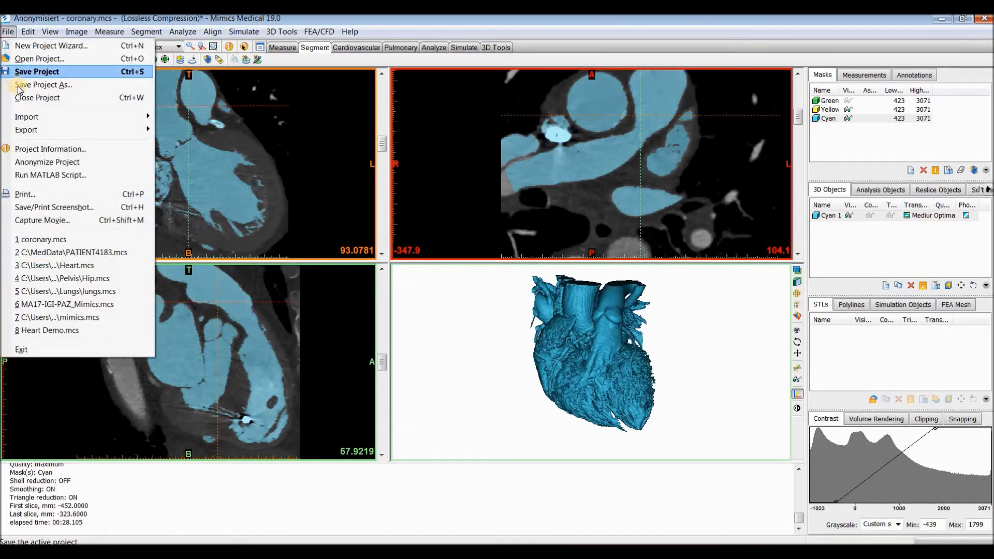
pyautogui.moveTo(91, 135)
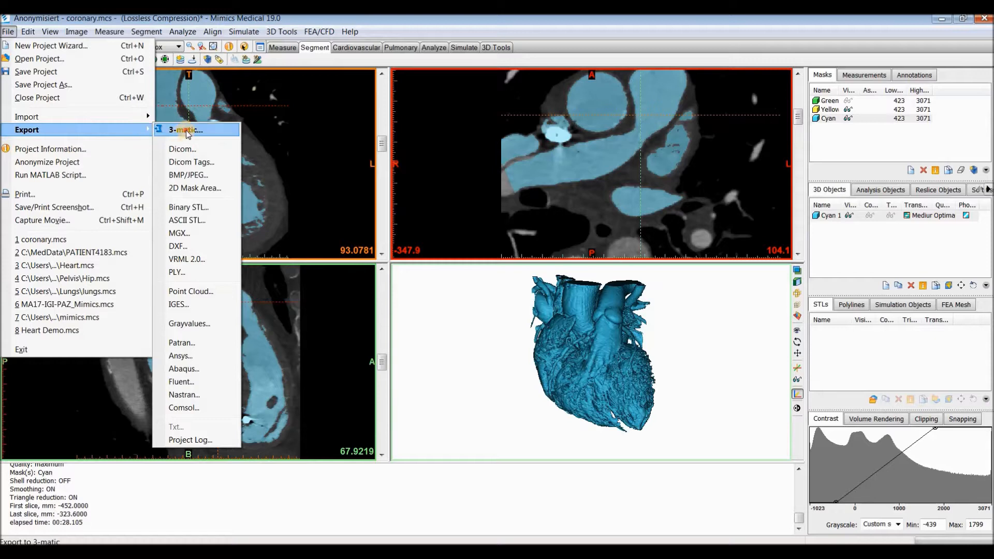
pyautogui.click(180, 130)
pyautogui.click(368, 207)
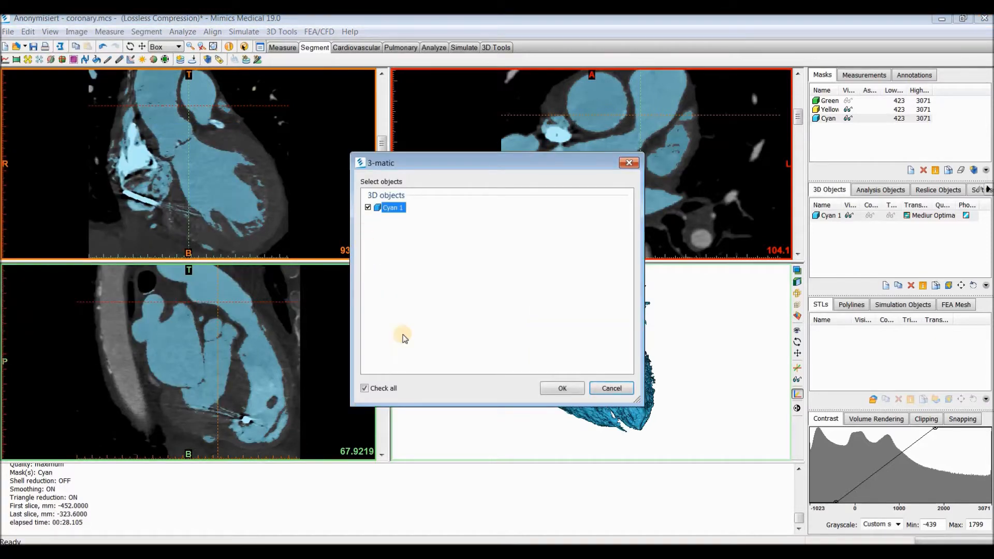
pyautogui.click(577, 394)
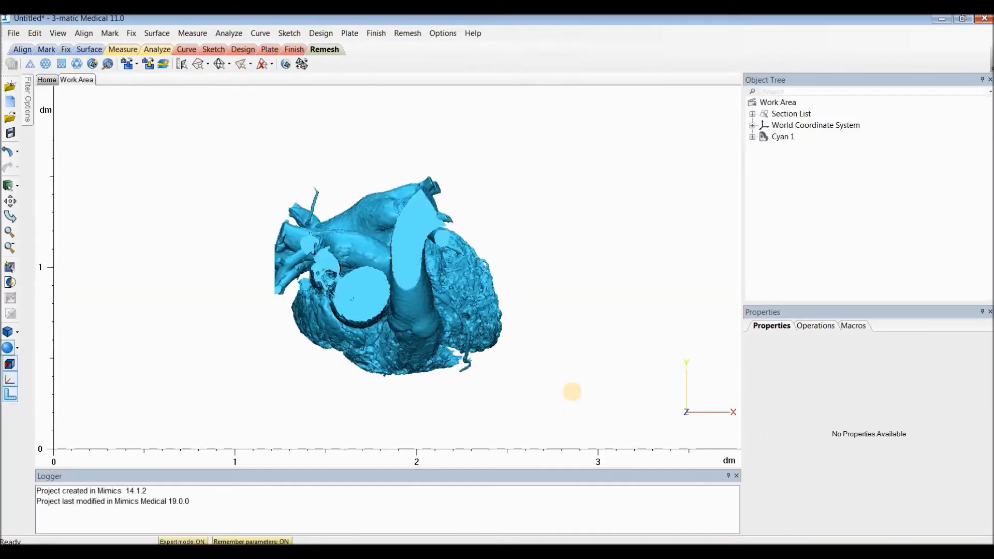
# Step: Start the Wrap operation in 3-matic and choose Cyan 1 as the entity to wrap
pyautogui.moveTo(483, 383); pyautogui.dragTo(470, 326, button='right')
pyautogui.moveTo(471, 326); pyautogui.dragTo(455, 117, button='middle')
pyautogui.moveTo(423, 238); pyautogui.dragTo(430, 297, button='middle')
pyautogui.scroll(3, 430, 297)
pyautogui.moveTo(428, 304); pyautogui.dragTo(362, 171, button='right')
pyautogui.scroll(-3, 436, 253)
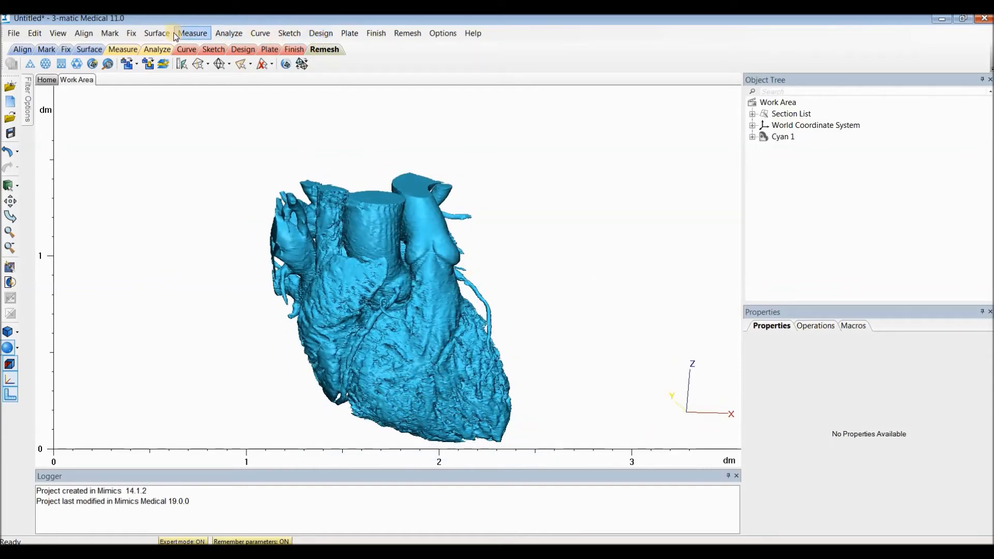
pyautogui.click(132, 33)
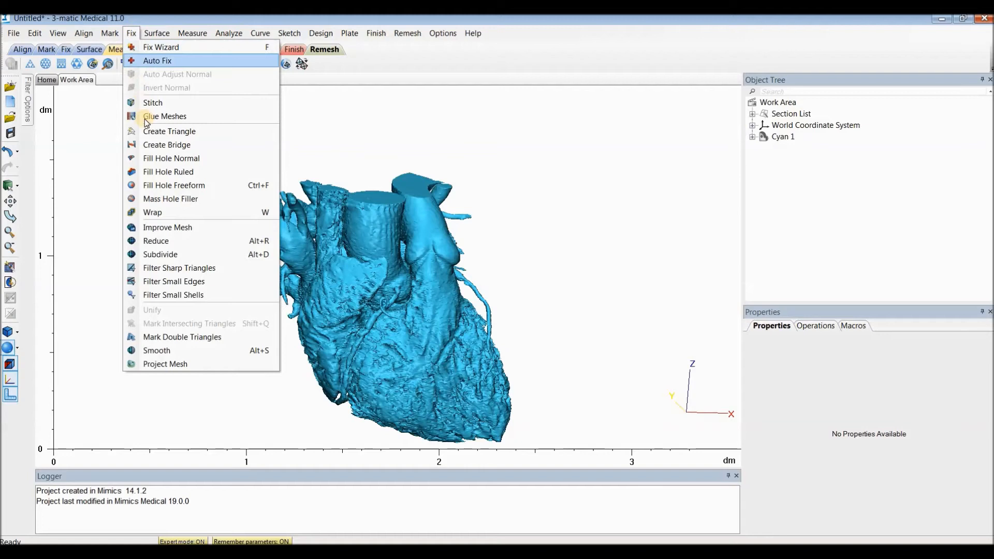
pyautogui.click(173, 213)
pyautogui.moveTo(422, 288); pyautogui.dragTo(549, 296, button='right')
pyautogui.moveTo(549, 296); pyautogui.dragTo(574, 304, button='middle')
pyautogui.scroll(-1, 574, 303)
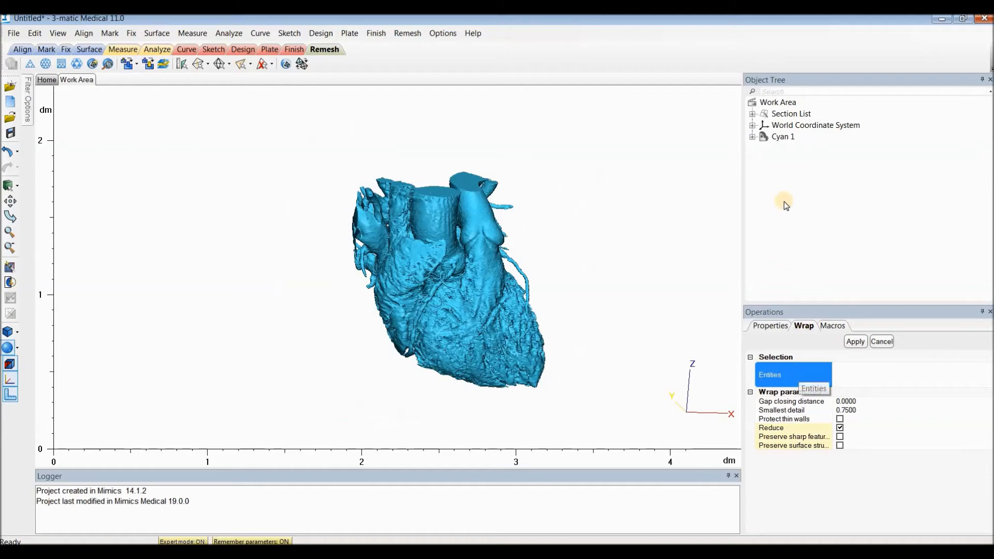
pyautogui.click(783, 138)
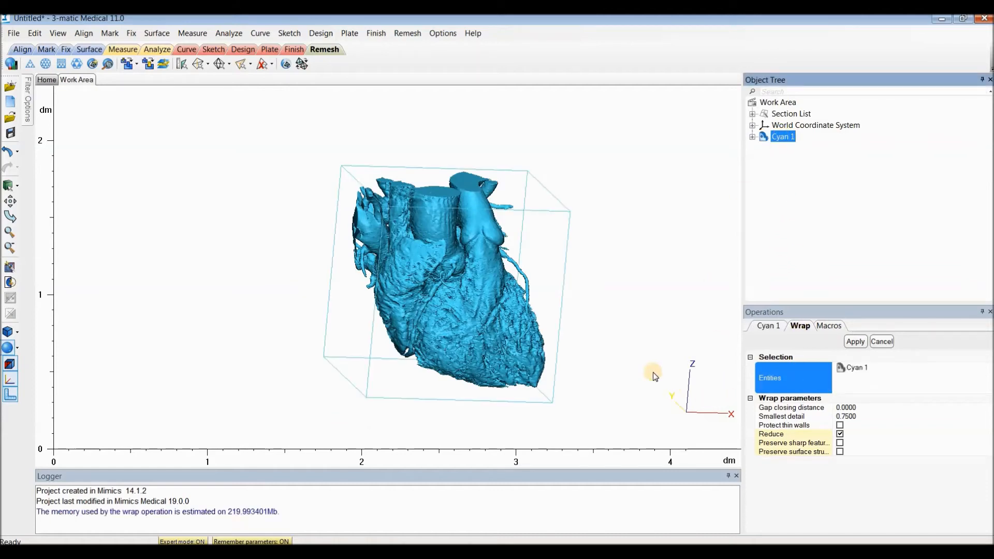
# Step: Wrap the heart with a smallest detail of 0.75, gap closing distance 0 and Reduce enabled, and close the operation
pyautogui.scroll(2, 569, 324)
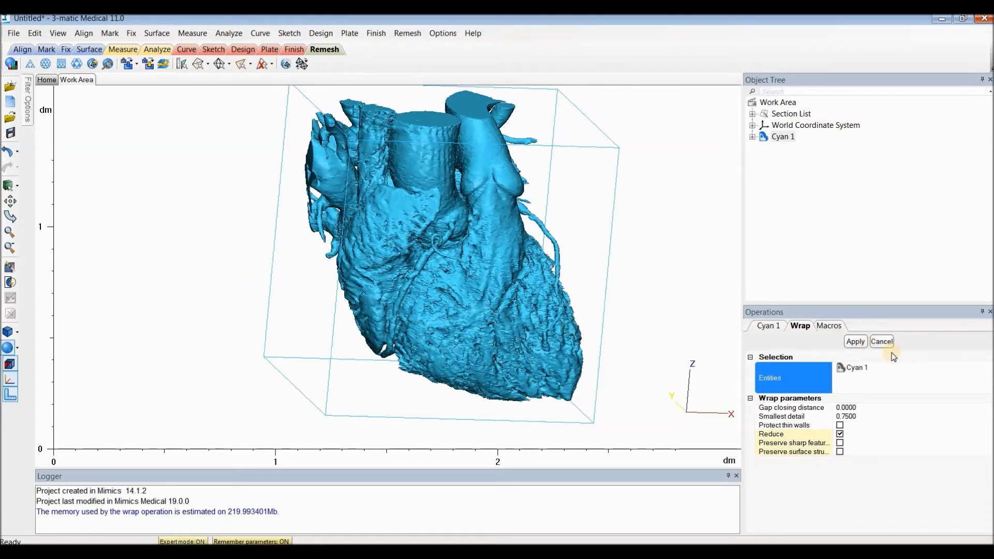
pyautogui.click(860, 417)
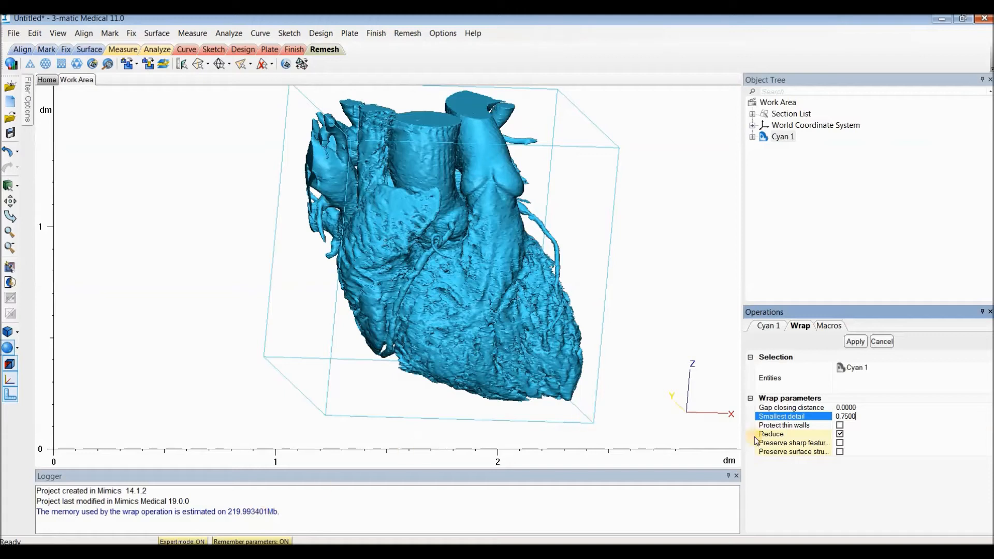
pyautogui.click(846, 417)
pyautogui.moveTo(516, 271)
pyautogui.mouseDown(button='right')
pyautogui.moveTo(501, 250)
pyautogui.moveTo(473, 255)
pyautogui.moveTo(513, 281)
pyautogui.mouseUp(button='right')
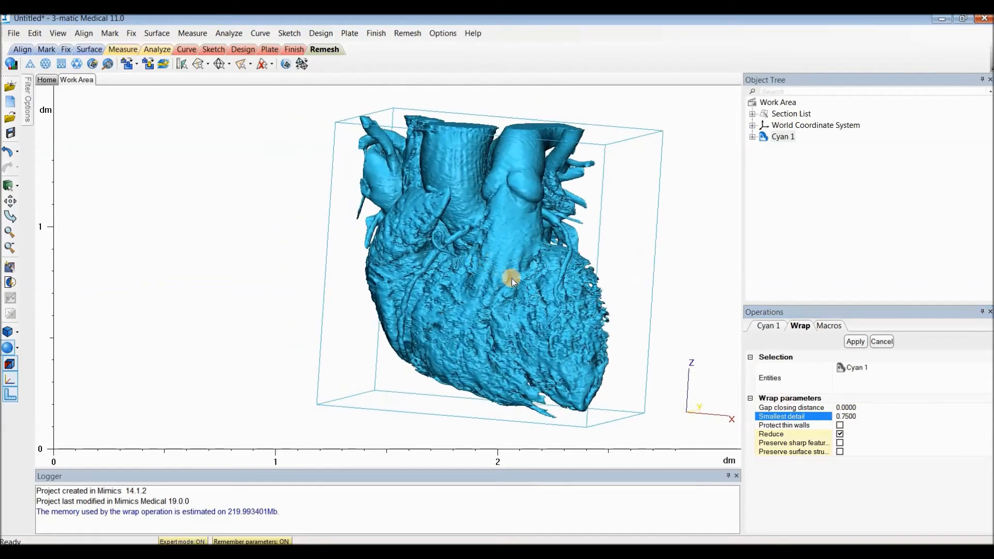
pyautogui.scroll(2, 512, 279)
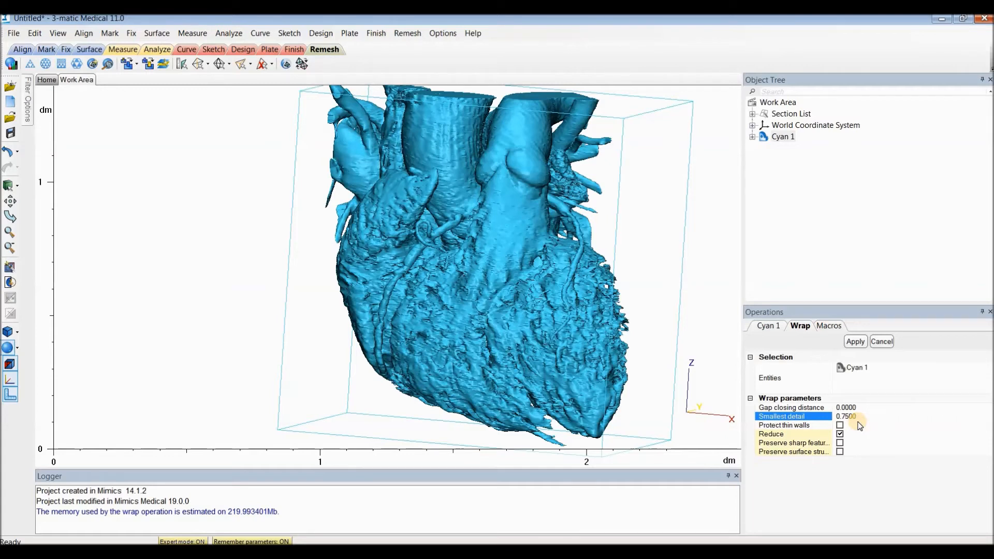
pyautogui.click(855, 341)
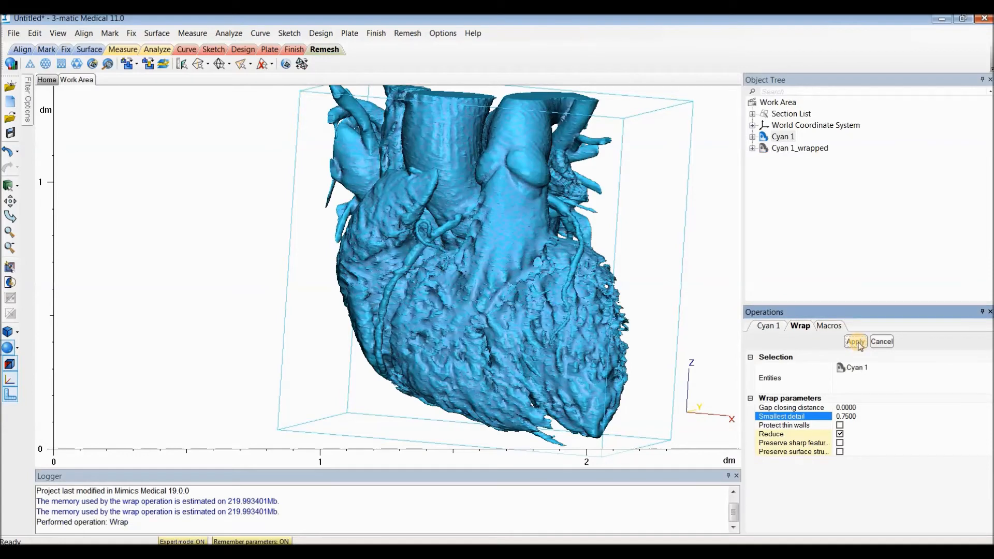
pyautogui.click(882, 341)
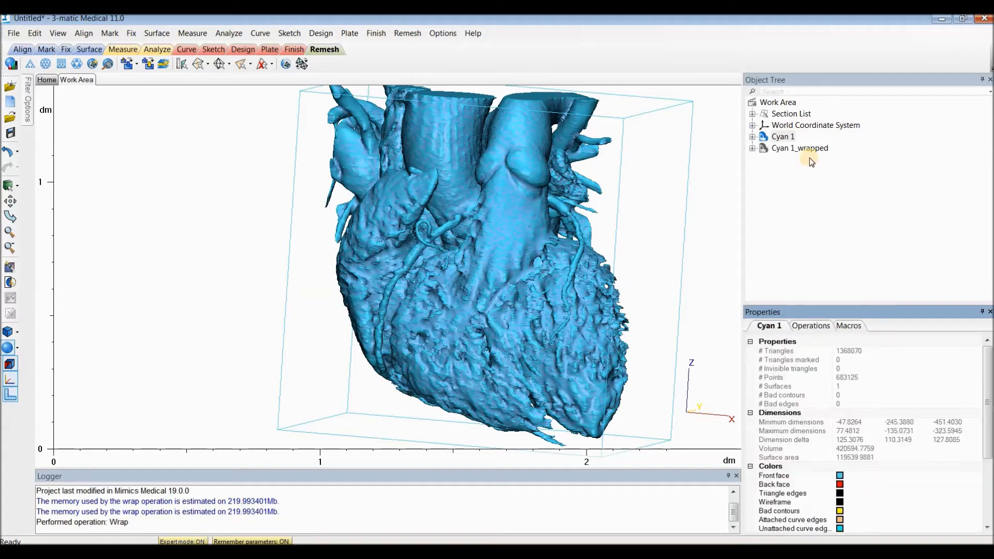
# Step: Hide the original Cyan 1 part and inspect the surface of the wrapped heart from several angles
pyautogui.click(802, 149)
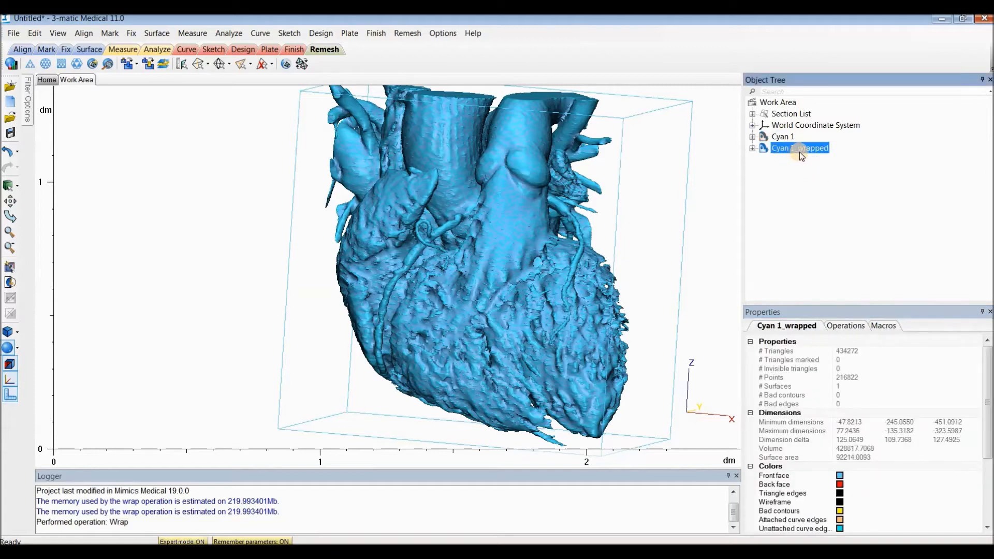
pyautogui.moveTo(613, 243); pyautogui.dragTo(535, 154, button='right')
pyautogui.moveTo(575, 284); pyautogui.dragTo(517, 196, button='right')
pyautogui.rightClick(782, 141)
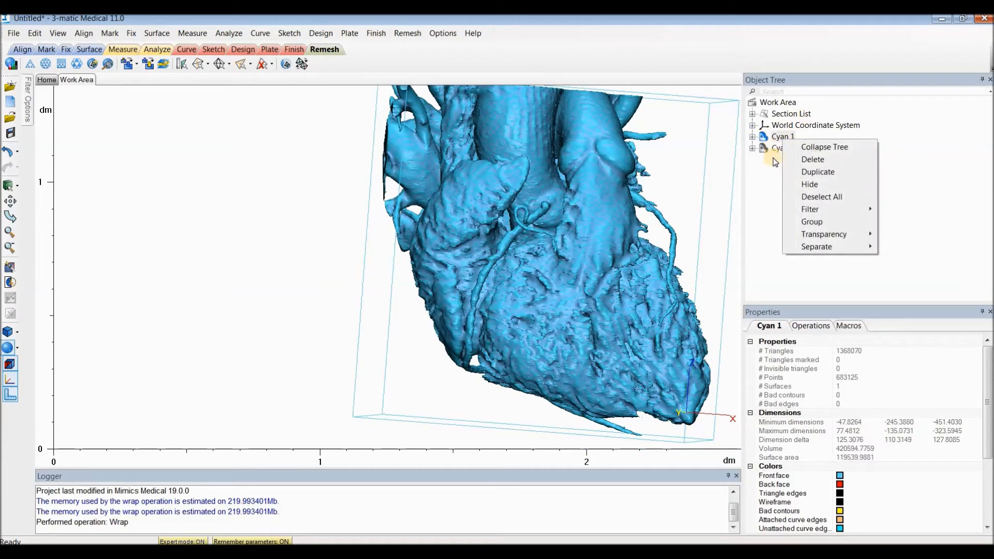
pyautogui.click(805, 185)
pyautogui.moveTo(617, 204); pyautogui.dragTo(507, 238, button='right')
pyautogui.moveTo(507, 239); pyautogui.dragTo(444, 252, button='right')
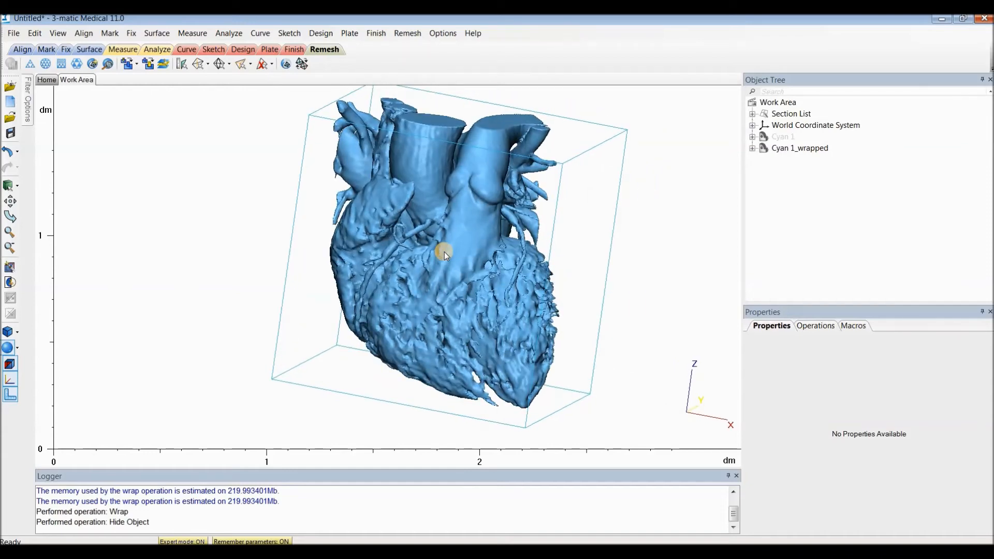
# Step: Hollow the Cyan 1_wrapped part with hollow type Outside, distance 1.5 and smallest detail 0.75, and inspect the shell
pyautogui.click(323, 35)
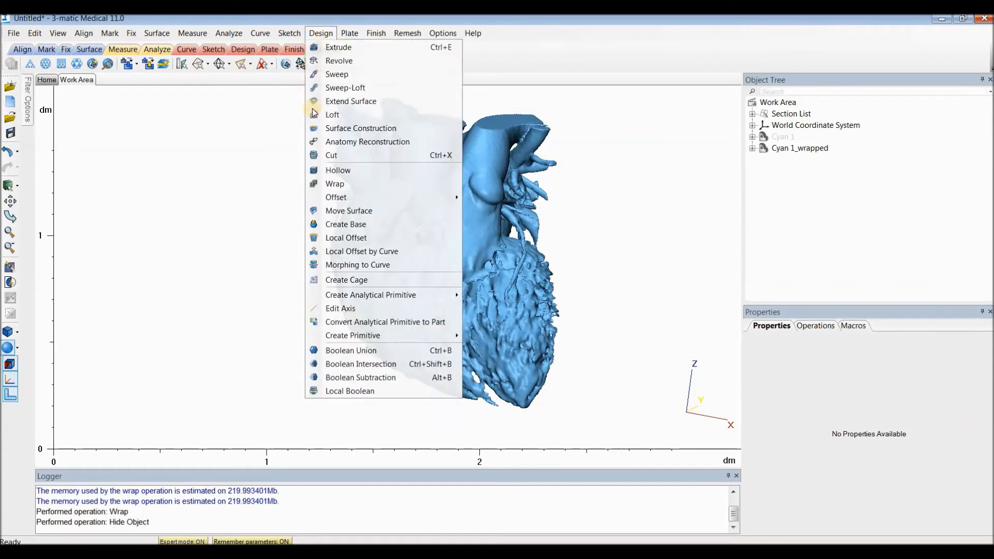
pyautogui.click(350, 172)
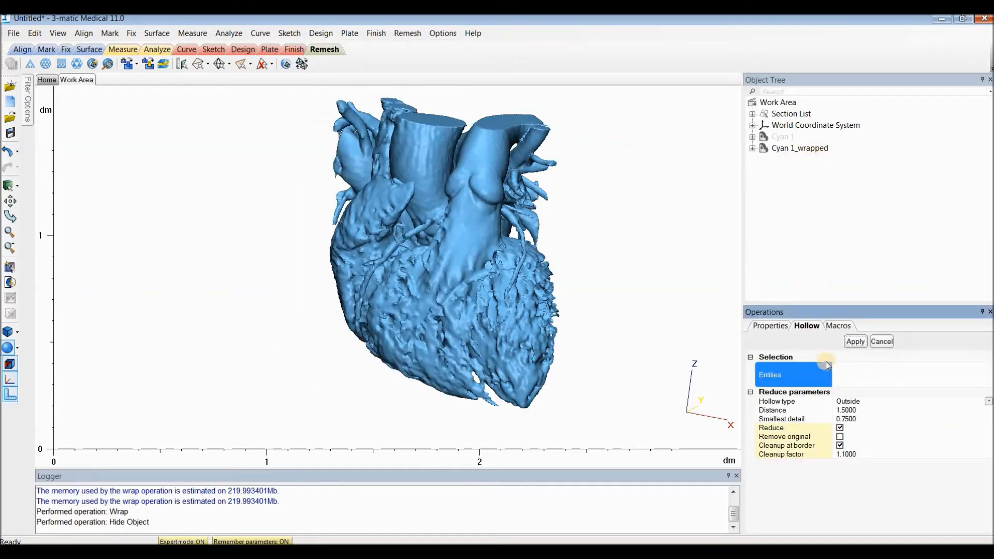
pyautogui.click(794, 148)
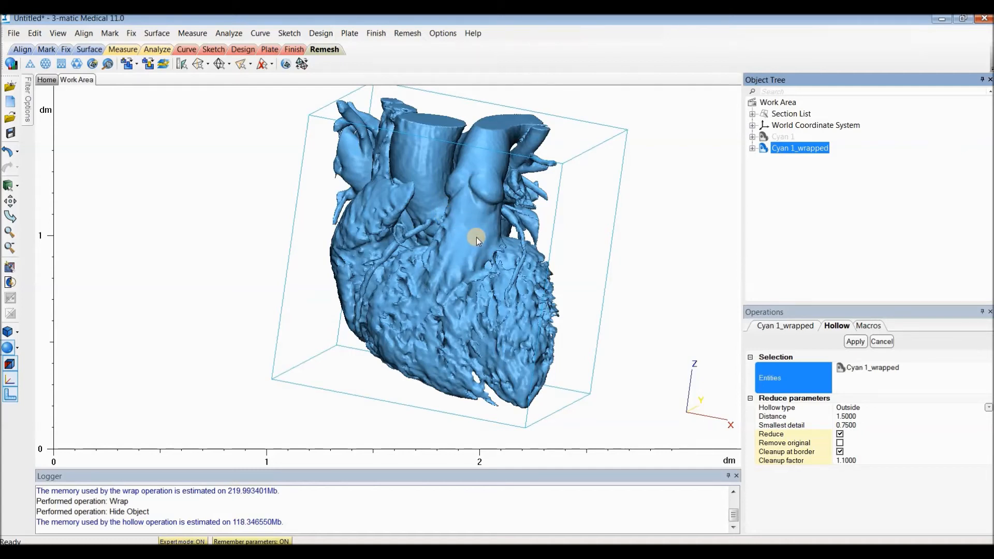
pyautogui.click(856, 417)
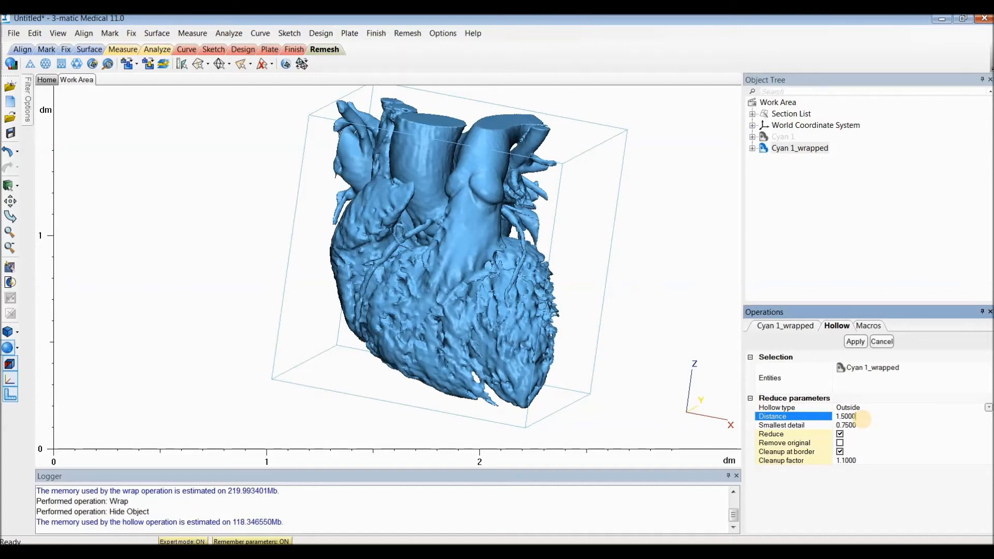
pyautogui.click(857, 426)
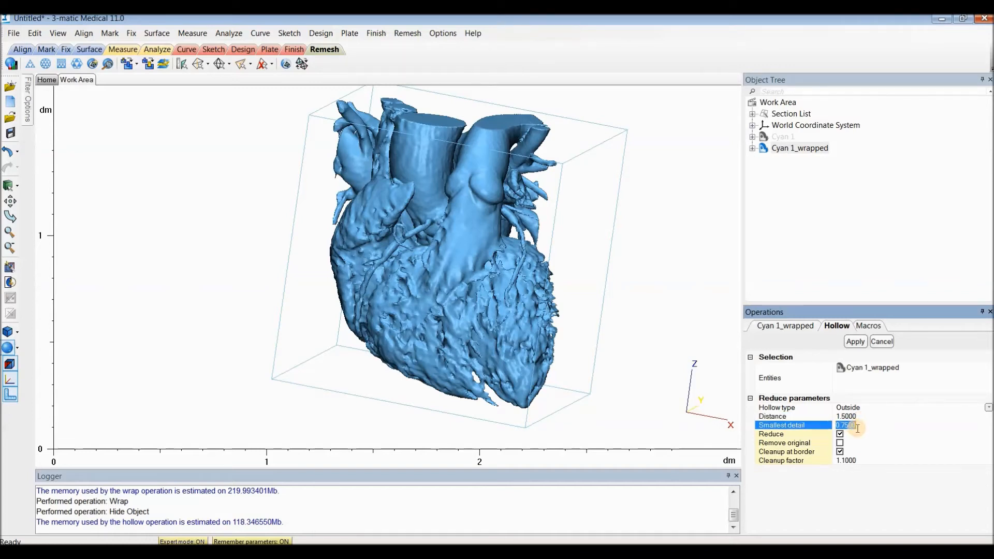
pyautogui.click(862, 425)
pyautogui.click(856, 342)
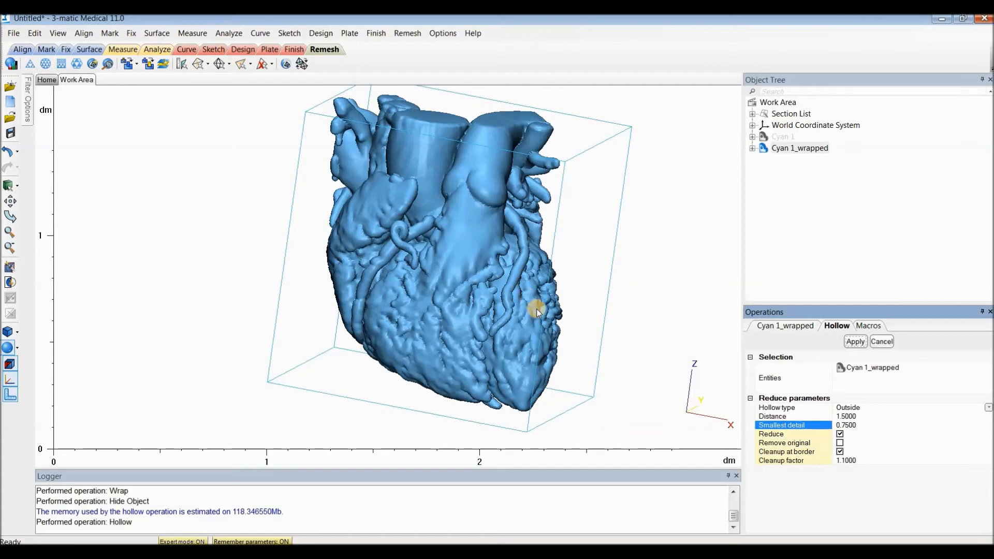
pyautogui.moveTo(529, 321); pyautogui.dragTo(530, 299, button='right')
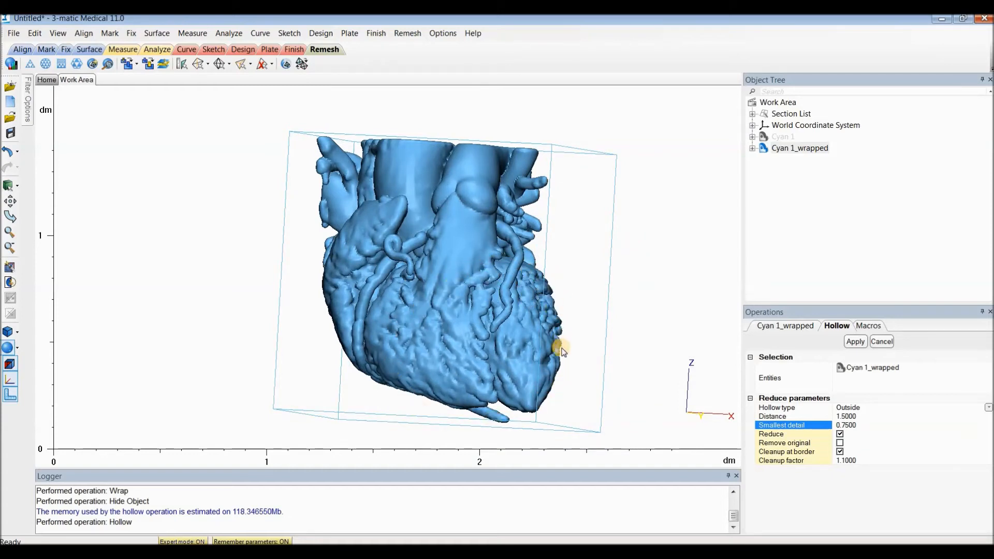
# Step: Examine the hollowed heart's outer surface, vessels and the groove between the ventricles from several angles
pyautogui.moveTo(535, 339); pyautogui.dragTo(504, 321, button='right')
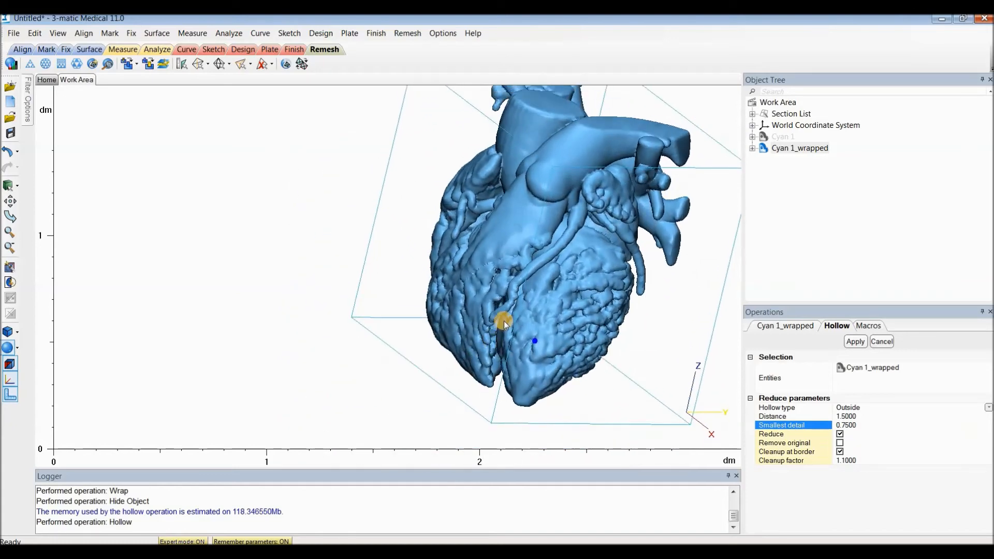
pyautogui.scroll(1, 504, 321)
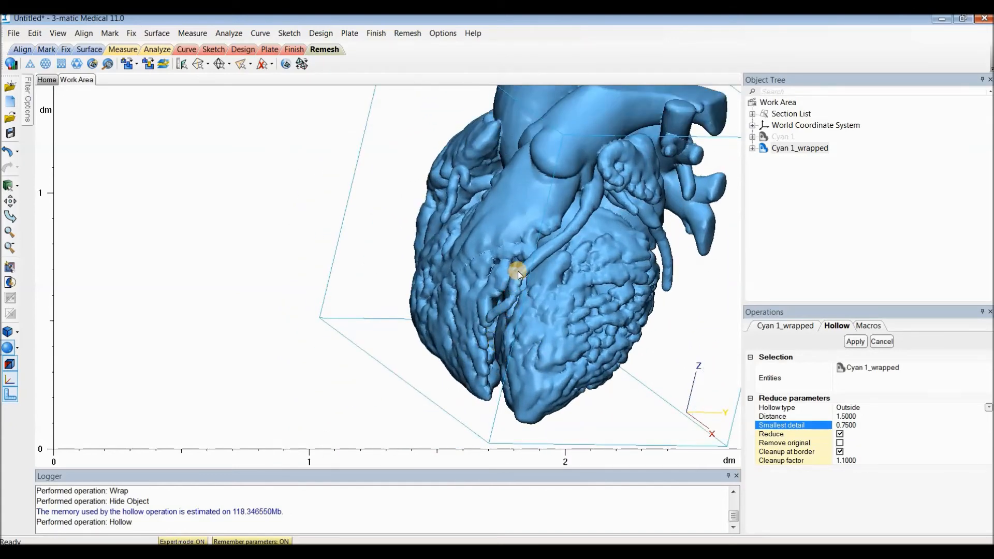
pyautogui.moveTo(512, 377); pyautogui.dragTo(485, 337, button='right')
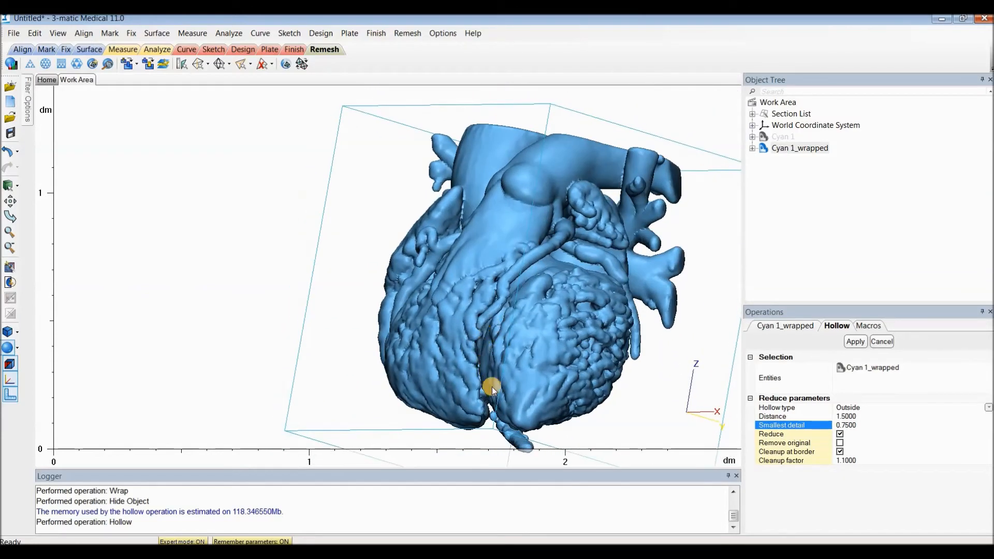
pyautogui.moveTo(469, 324); pyautogui.dragTo(491, 345, button='middle')
pyautogui.moveTo(491, 346); pyautogui.dragTo(492, 324, button='right')
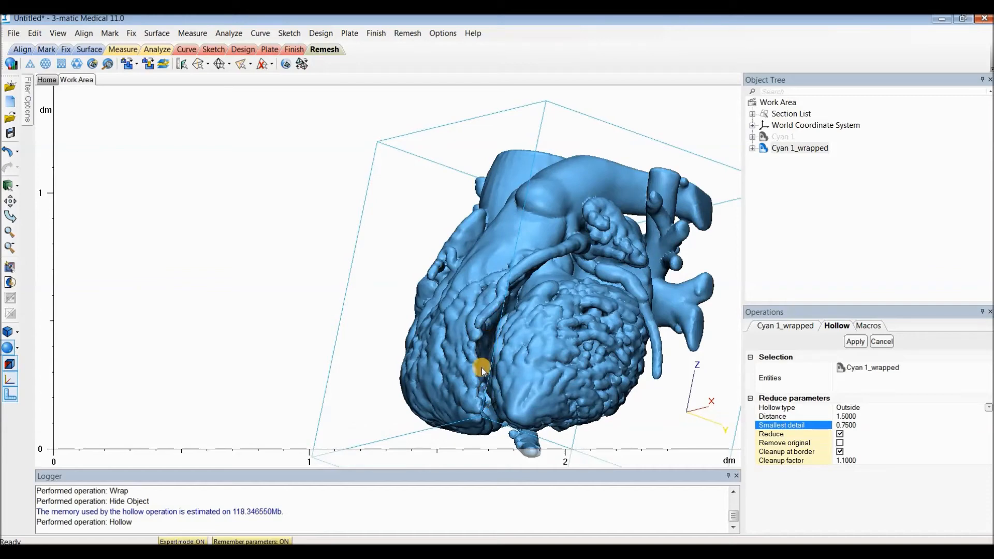
pyautogui.moveTo(492, 330); pyautogui.dragTo(454, 334, button='right')
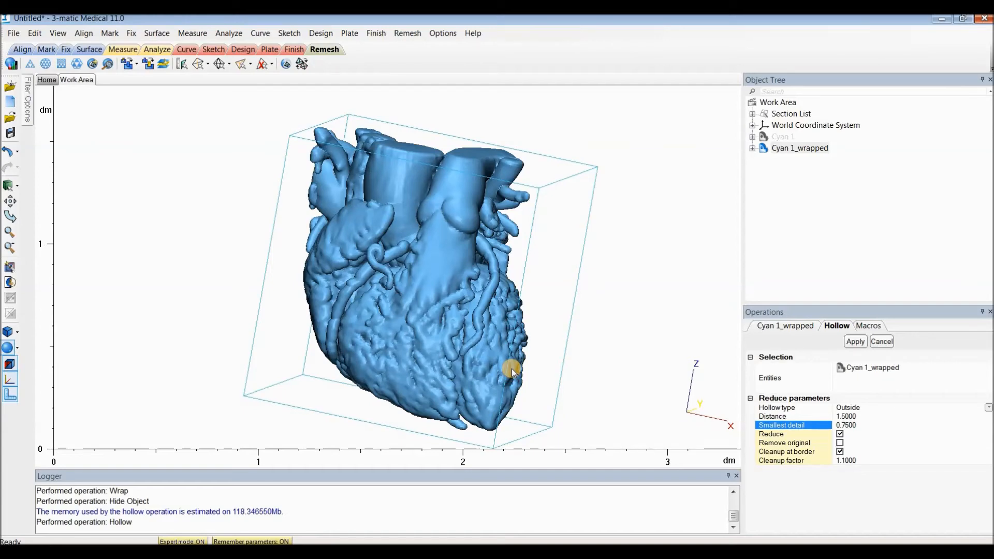
pyautogui.moveTo(464, 349)
pyautogui.mouseDown(button='right')
pyautogui.moveTo(446, 333)
pyautogui.moveTo(455, 334)
pyautogui.mouseUp(button='right')
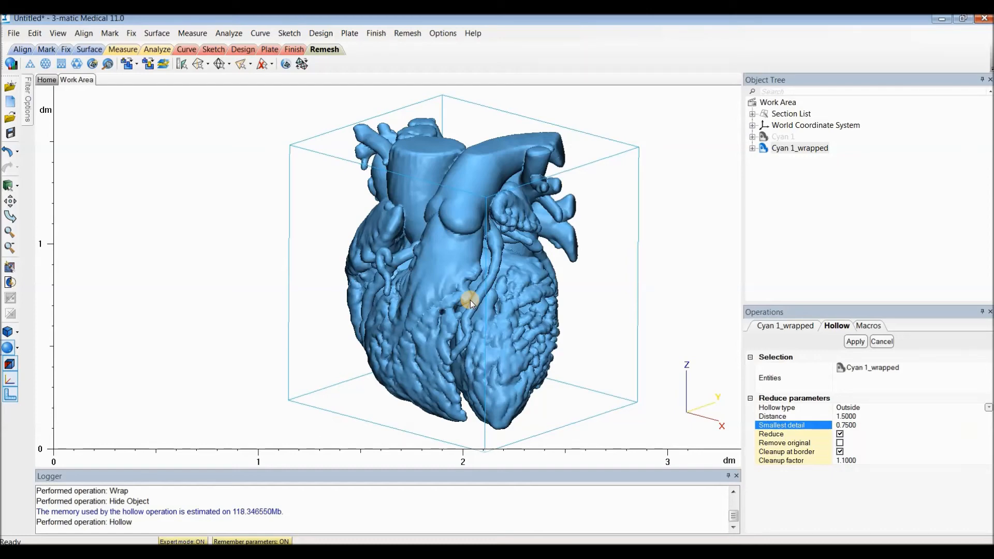
pyautogui.moveTo(470, 280); pyautogui.dragTo(518, 283, button='right')
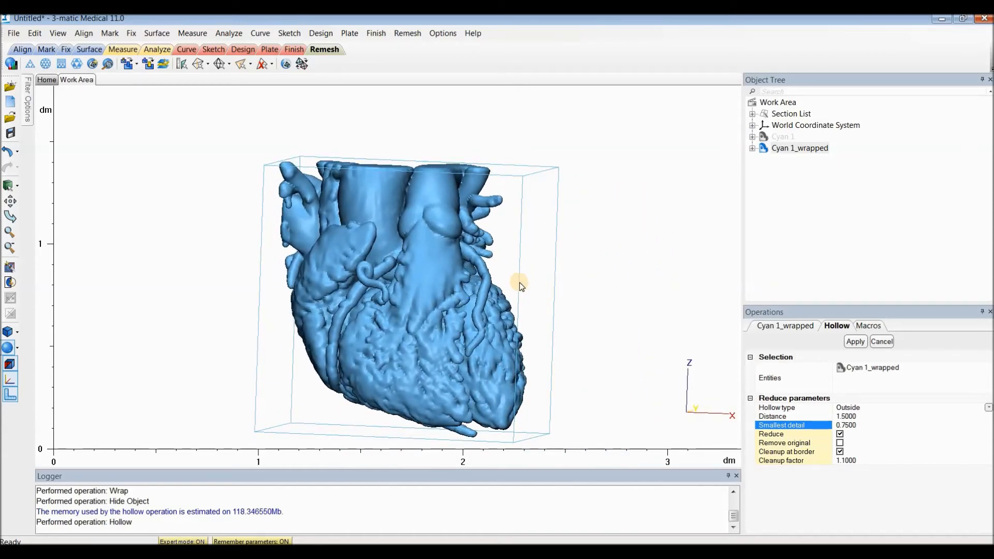
pyautogui.moveTo(475, 224); pyautogui.dragTo(452, 199, button='right')
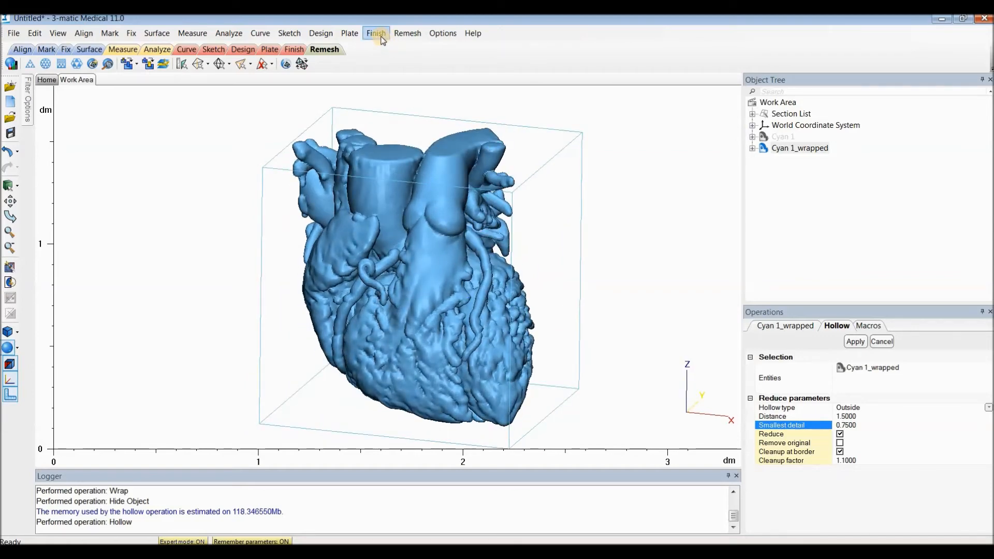
# Step: Trim off the upper ends of the great vessels with a narrow four-point outline, using the Remove inner method
pyautogui.click(381, 36)
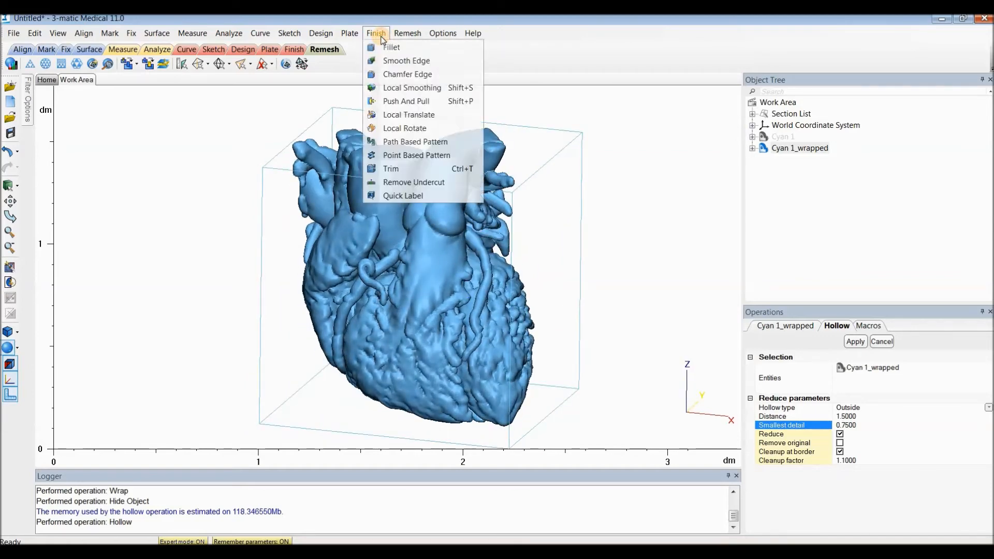
pyautogui.click(440, 168)
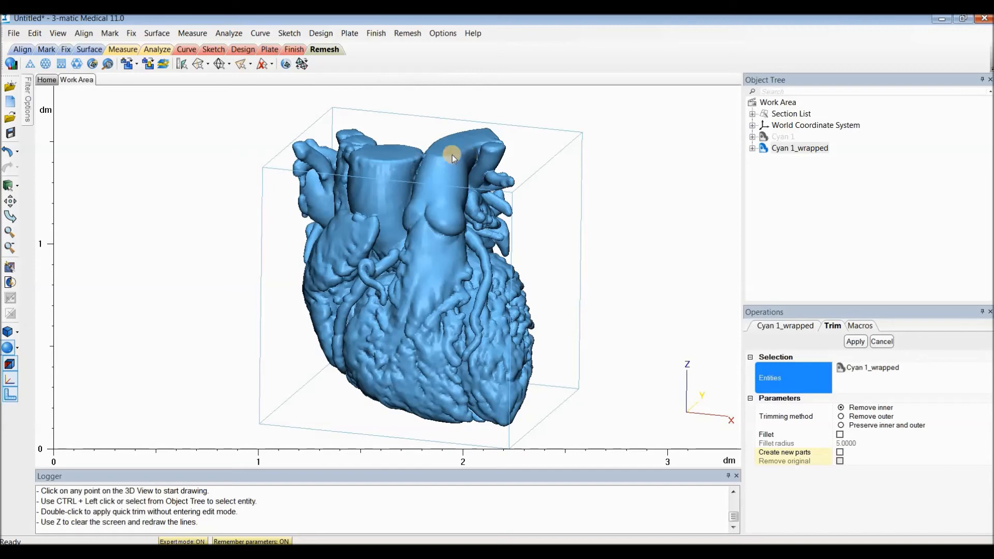
pyautogui.click(423, 220)
pyautogui.moveTo(423, 221); pyautogui.dragTo(441, 200, button='right')
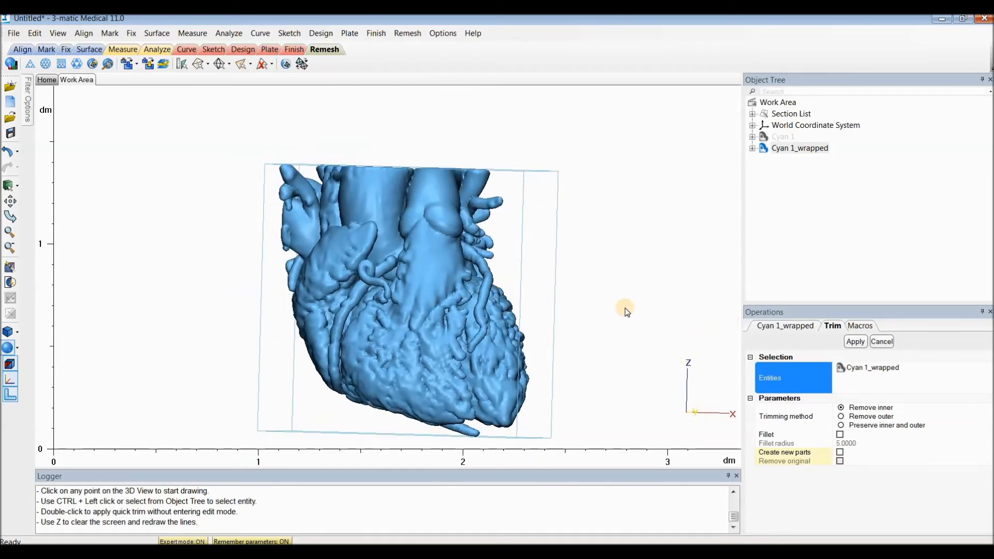
pyautogui.click(506, 182)
pyautogui.click(308, 174)
pyautogui.click(309, 147)
pyautogui.click(505, 150)
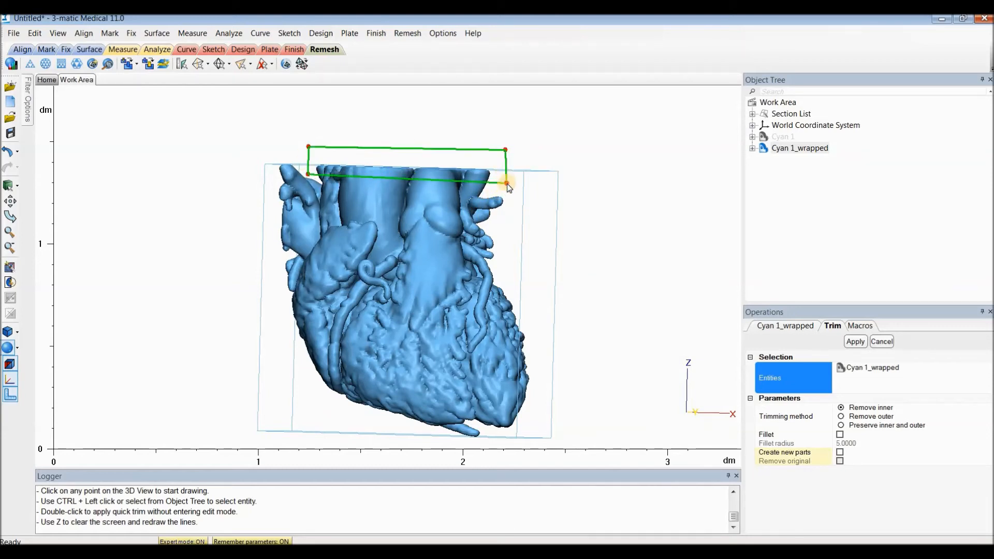
pyautogui.click(506, 182)
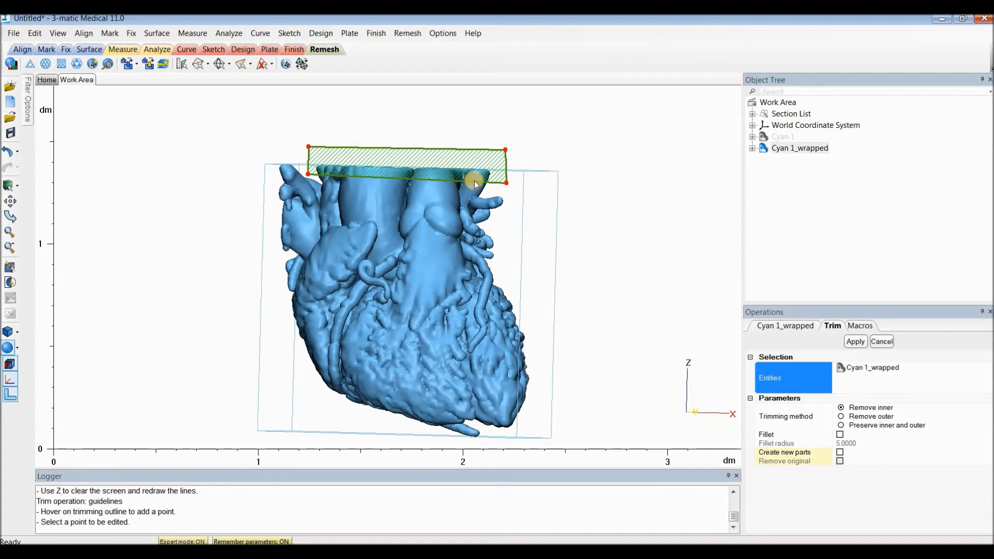
pyautogui.click(854, 342)
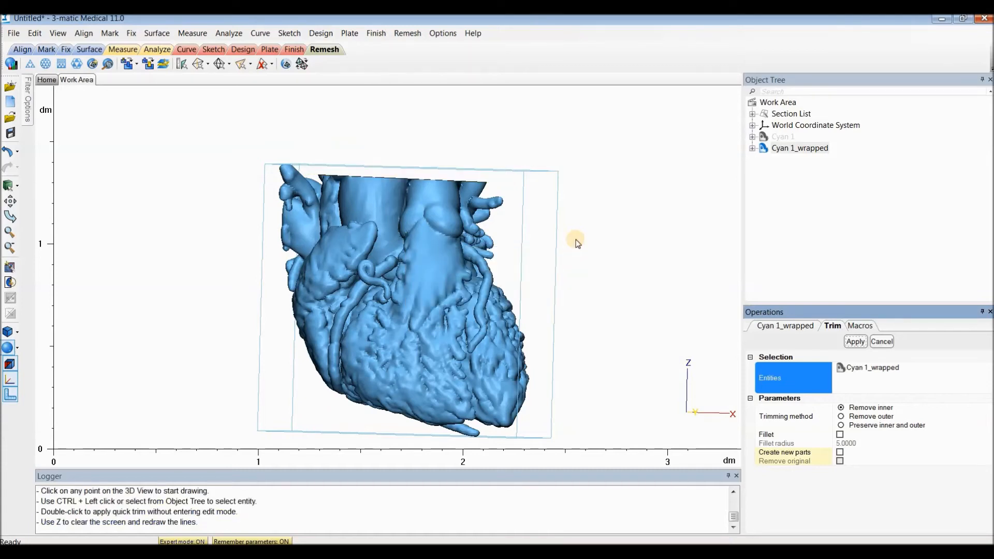
# Step: Trim away the lower ventricles and apex with a five-point outline, using the Remove inner method
pyautogui.scroll(-2, 572, 239)
pyautogui.moveTo(496, 275); pyautogui.dragTo(474, 290, button='middle')
pyautogui.scroll(-1, 447, 282)
pyautogui.moveTo(444, 280); pyautogui.dragTo(463, 294, button='right')
pyautogui.scroll(2, 437, 340)
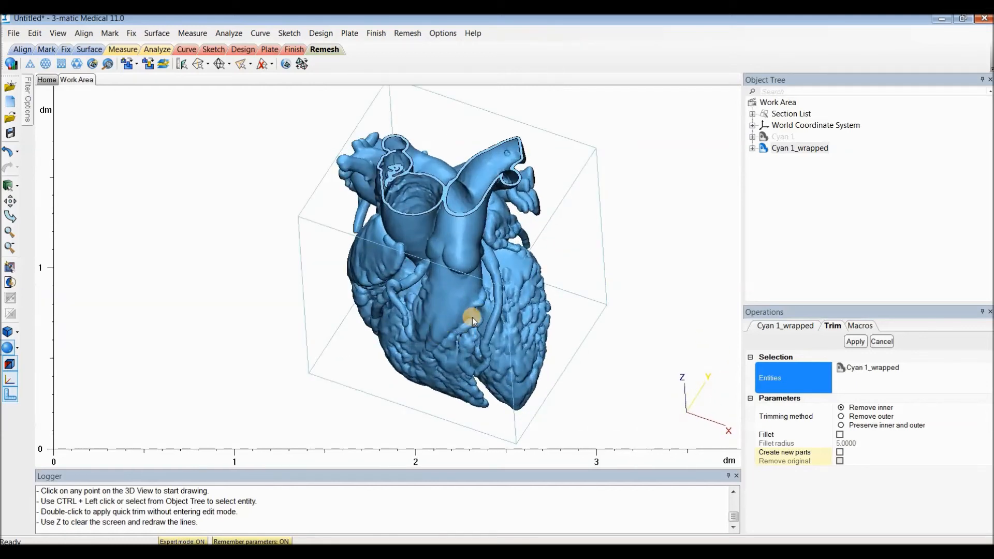
pyautogui.moveTo(451, 320); pyautogui.dragTo(366, 383, button='right')
pyautogui.click(365, 383)
pyautogui.click(582, 312)
pyautogui.click(593, 428)
pyautogui.click(449, 448)
pyautogui.click(369, 415)
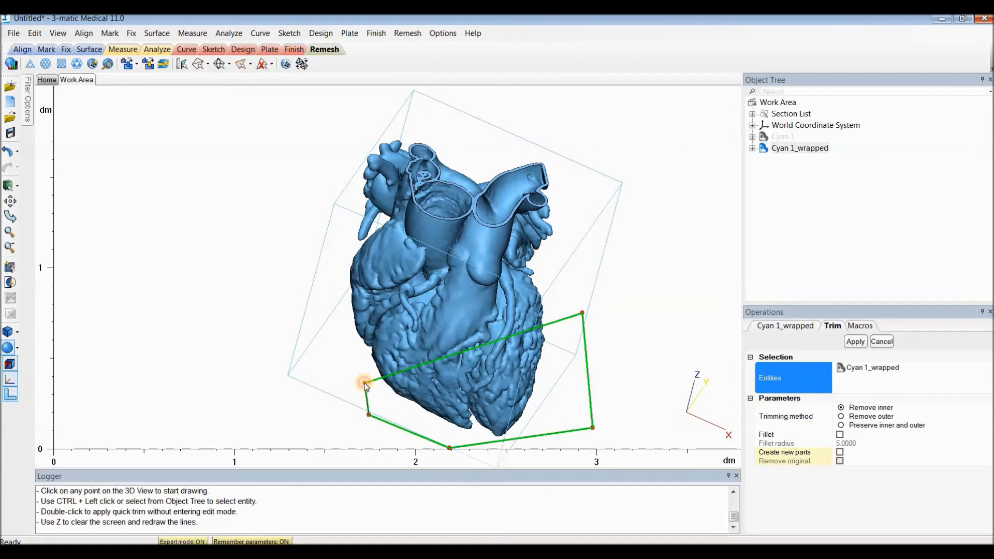
pyautogui.click(364, 383)
pyautogui.click(855, 341)
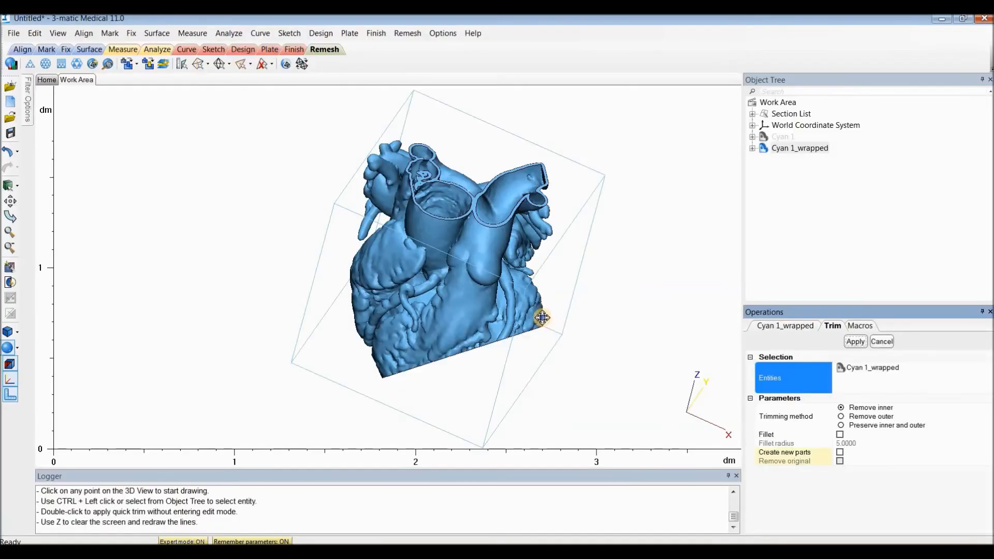
# Step: Mark the main heart shell, invert the marking and delete the loose fragments inside the ventricle
pyautogui.moveTo(540, 317); pyautogui.dragTo(381, 260, button='right')
pyautogui.scroll(3, 489, 284)
pyautogui.scroll(3, 442, 294)
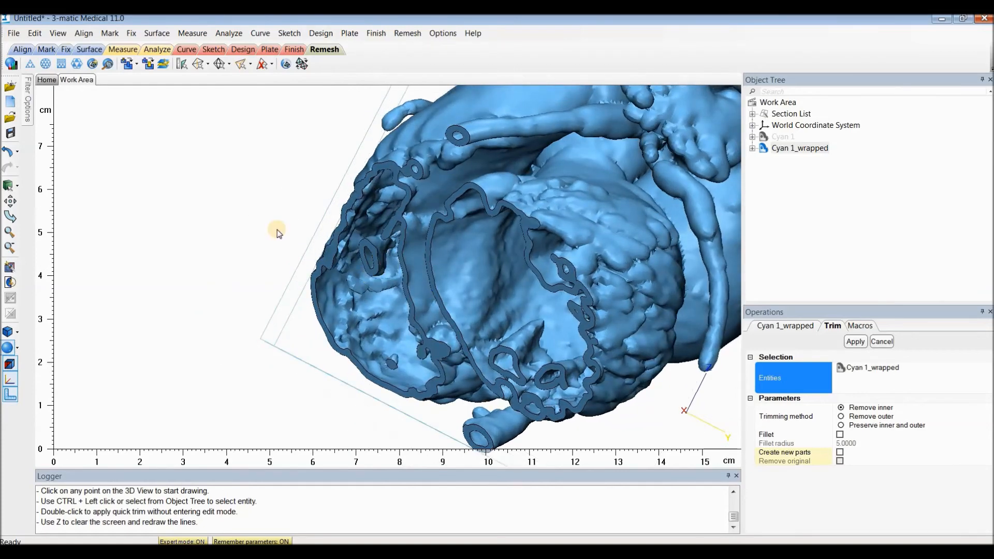
pyautogui.click(110, 32)
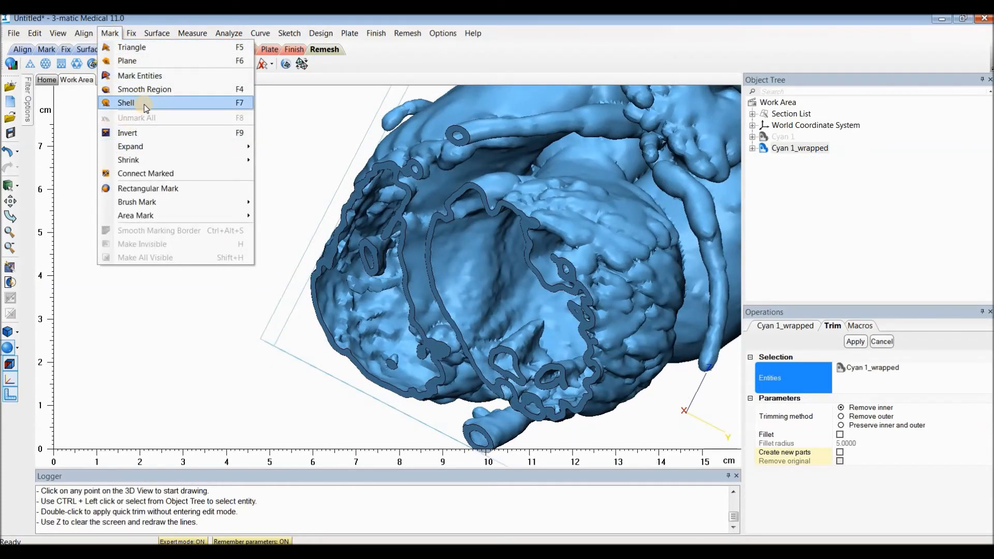
pyautogui.click(127, 103)
pyautogui.click(534, 201)
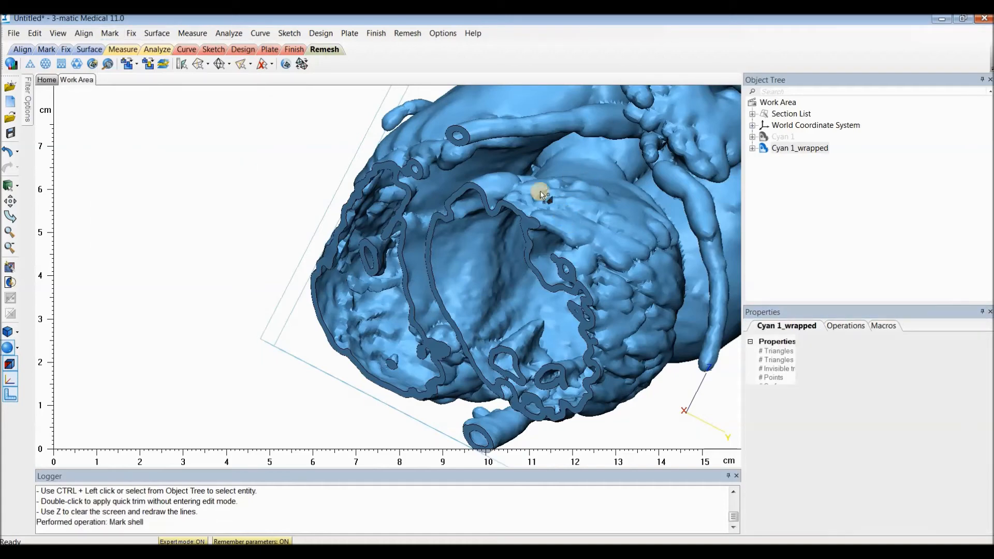
pyautogui.click(108, 33)
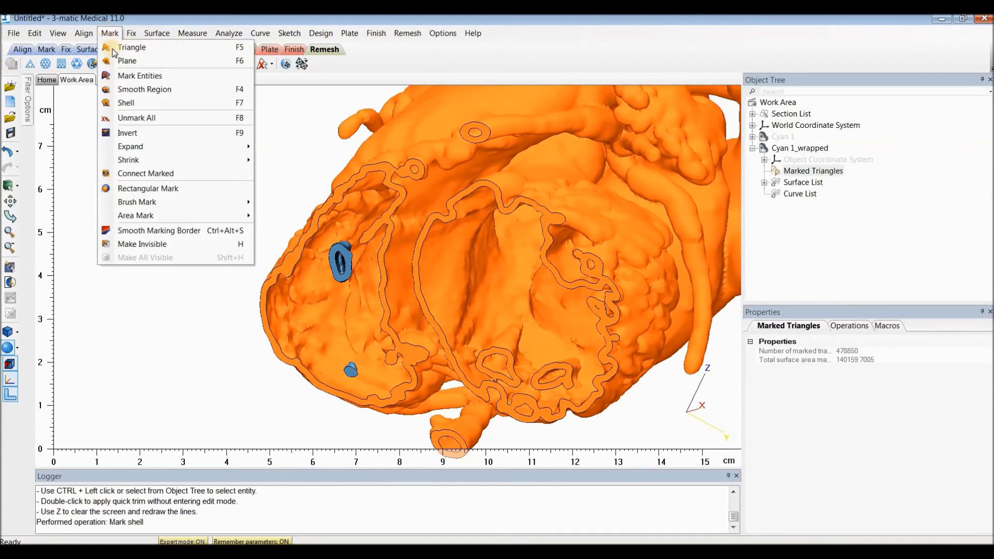
pyautogui.click(162, 138)
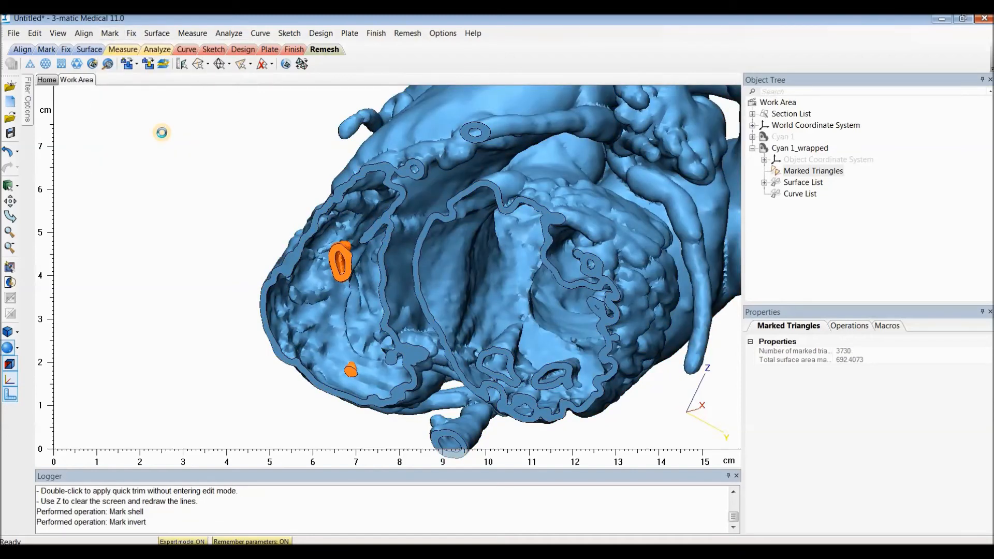
pyautogui.press('Delete')
# Step: Inspect the cut chambers and undo the fragment removal, the inverted marking, the shell marking and the apex trim
pyautogui.moveTo(357, 270); pyautogui.dragTo(376, 234, button='right')
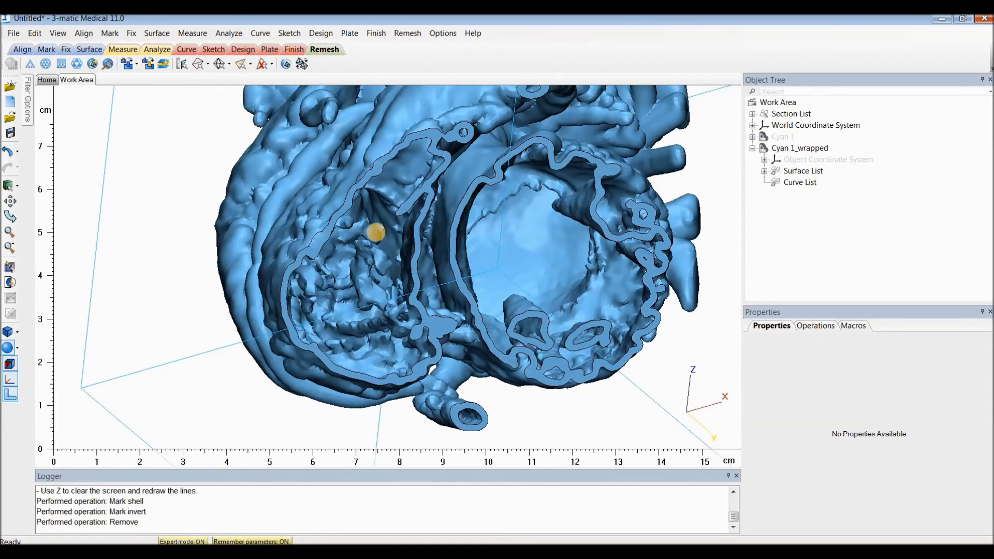
pyautogui.moveTo(377, 234); pyautogui.dragTo(417, 285, button='right')
pyautogui.hotkey('ctrl', 'z')
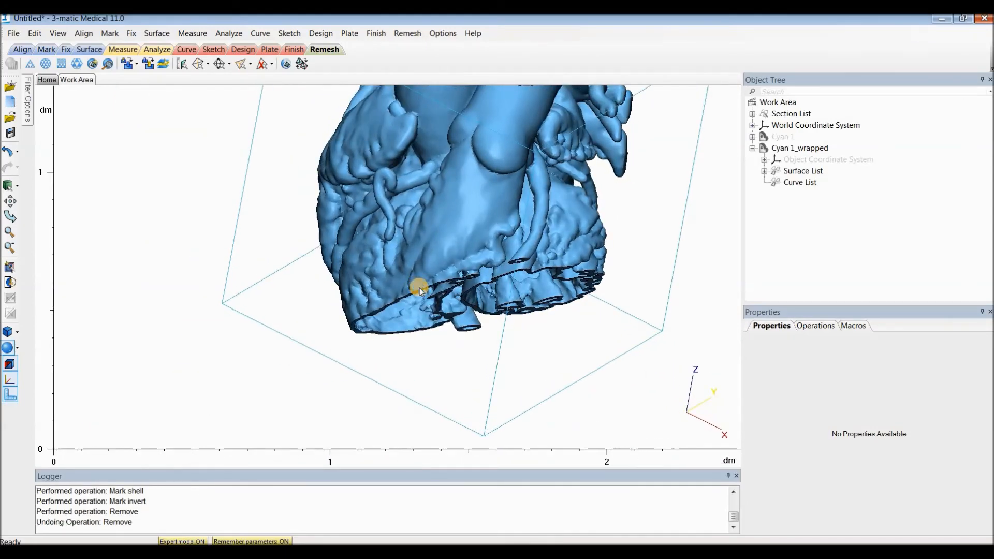
pyautogui.hotkey('ctrl', 'z')
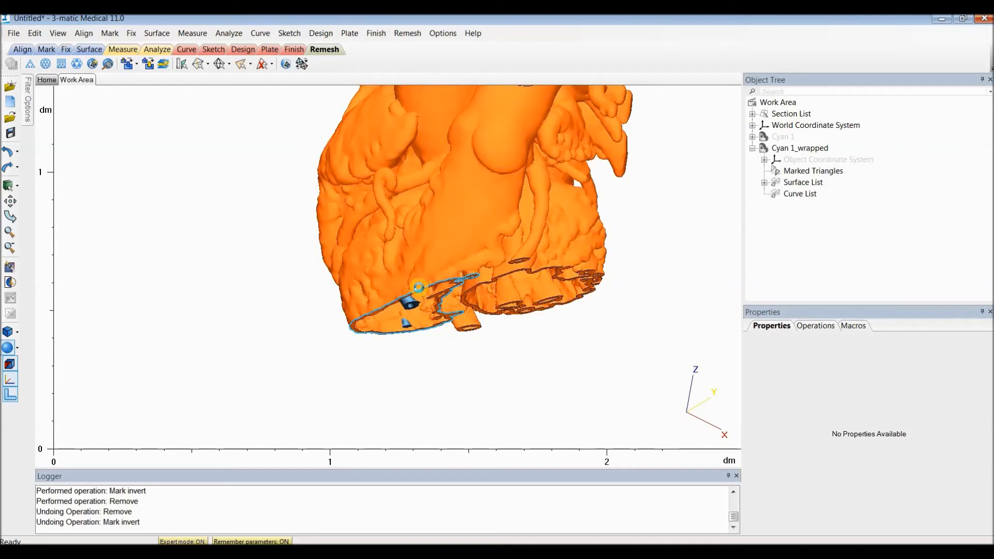
pyautogui.hotkey('ctrl', 'z')
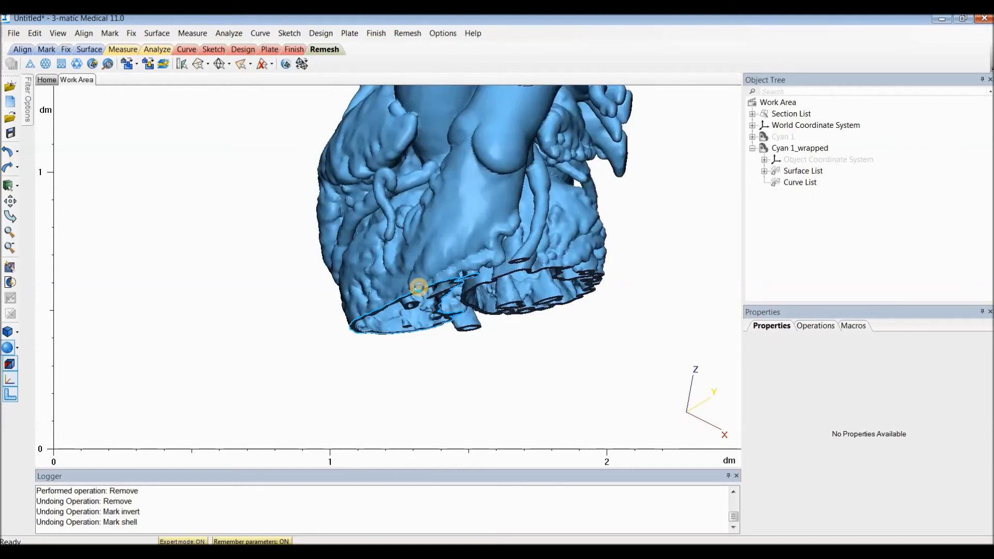
pyautogui.hotkey('ctrl', 'z')
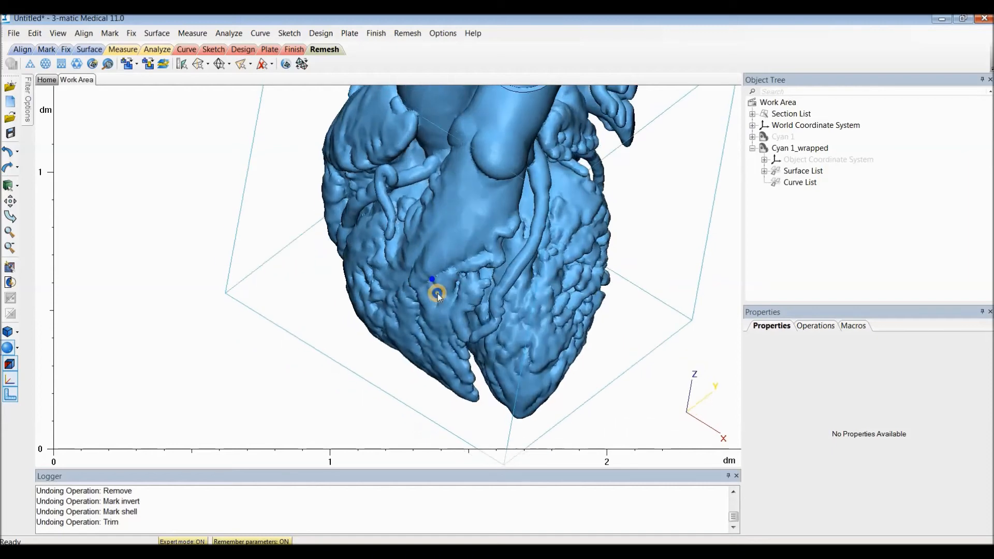
# Step: Split Cyan 1_wrapped across the ventricles with a four-point Trim outline set to Preserve inner and outer, and close the operation
pyautogui.click(369, 33)
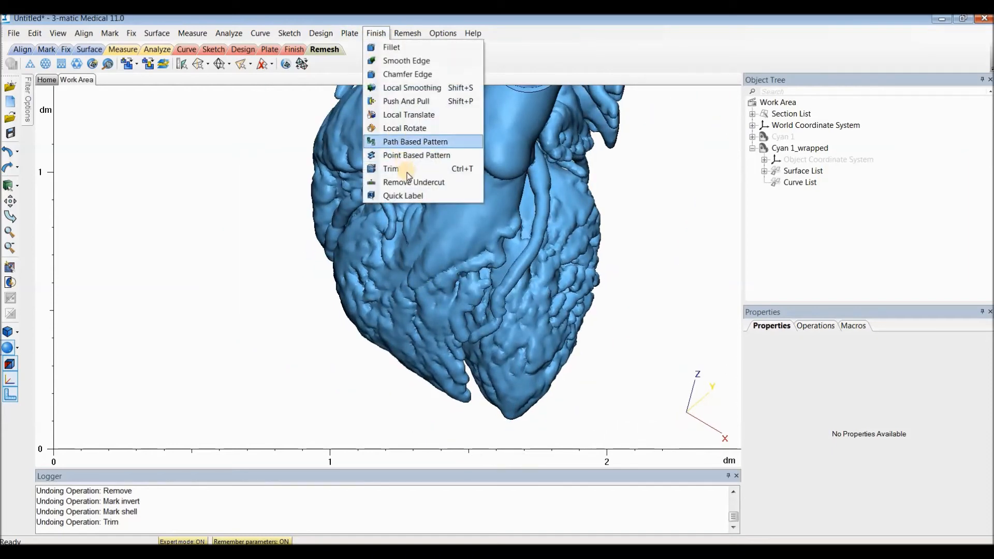
pyautogui.click(398, 168)
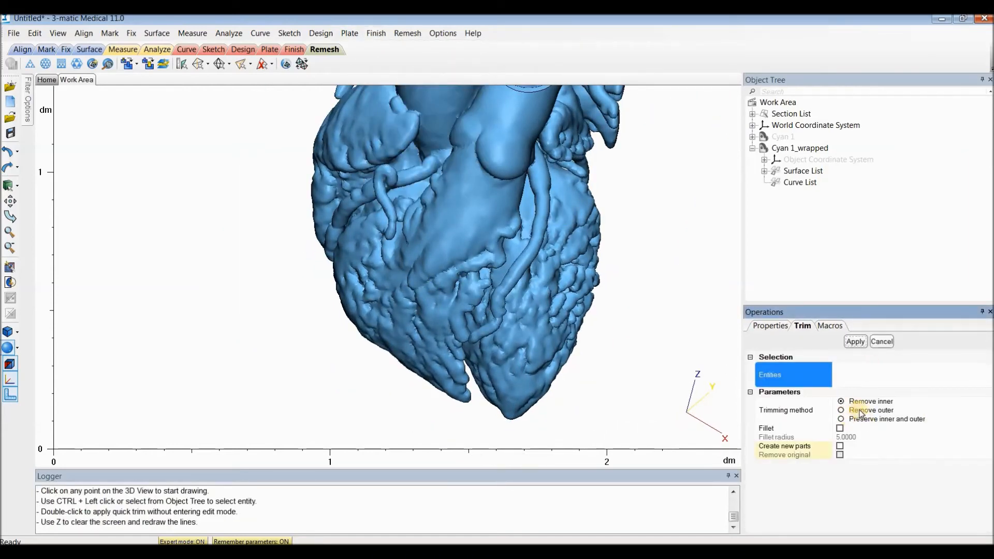
pyautogui.click(841, 419)
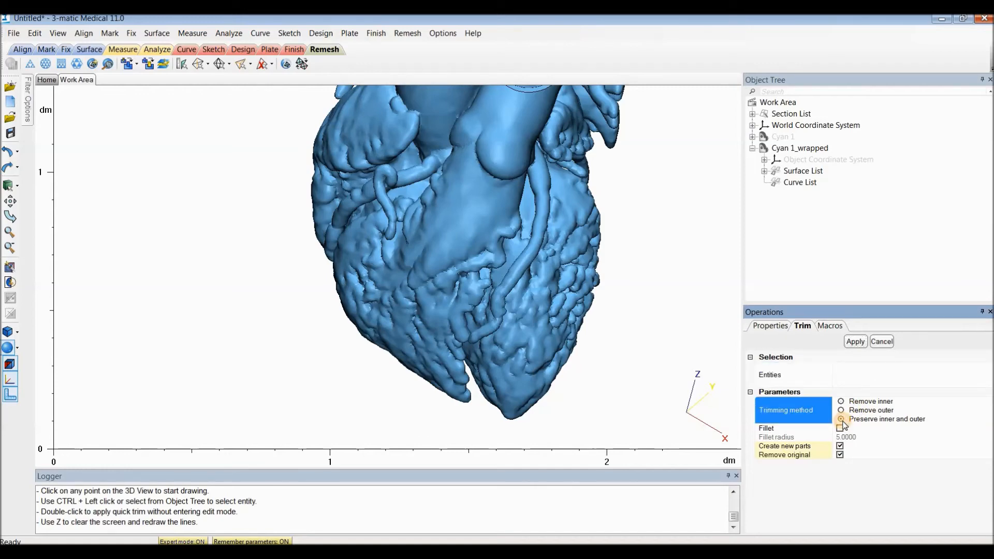
pyautogui.click(806, 373)
pyautogui.click(799, 152)
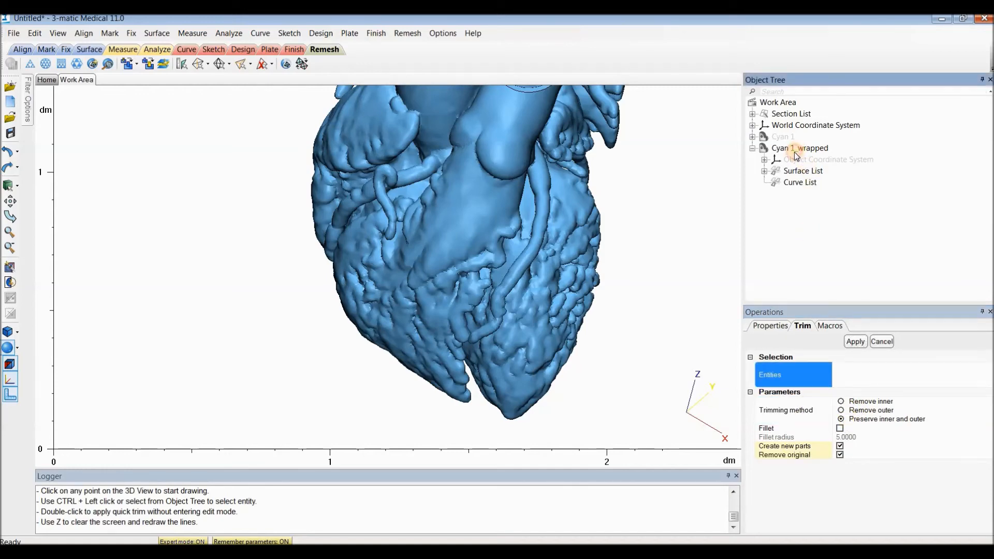
pyautogui.moveTo(501, 249)
pyautogui.mouseDown(button='right')
pyautogui.moveTo(480, 263)
pyautogui.moveTo(500, 258)
pyautogui.mouseUp(button='right')
pyautogui.scroll(-3, 500, 258)
pyautogui.click(578, 247)
pyautogui.click(362, 274)
pyautogui.click(387, 410)
pyautogui.click(600, 386)
pyautogui.click(578, 247)
pyautogui.click(855, 342)
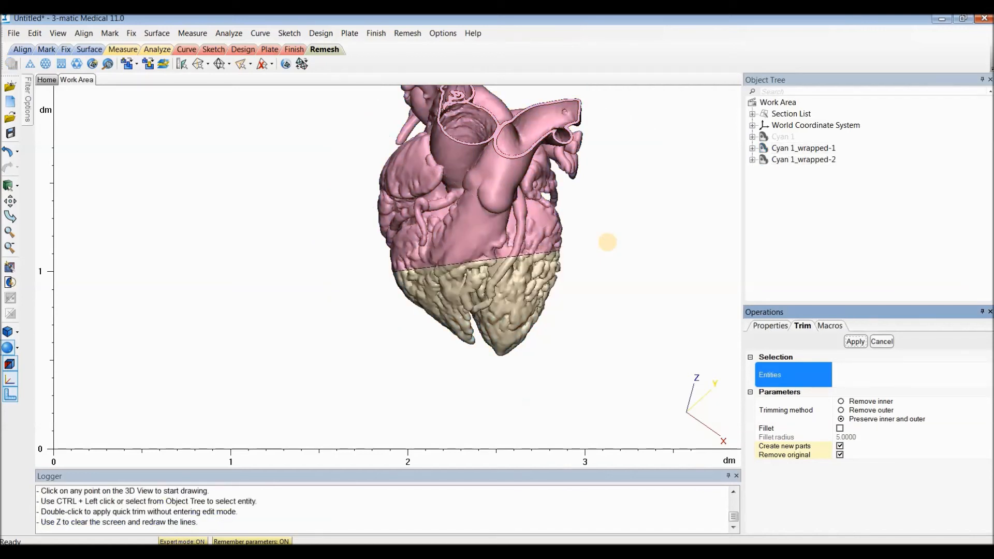
pyautogui.click(881, 342)
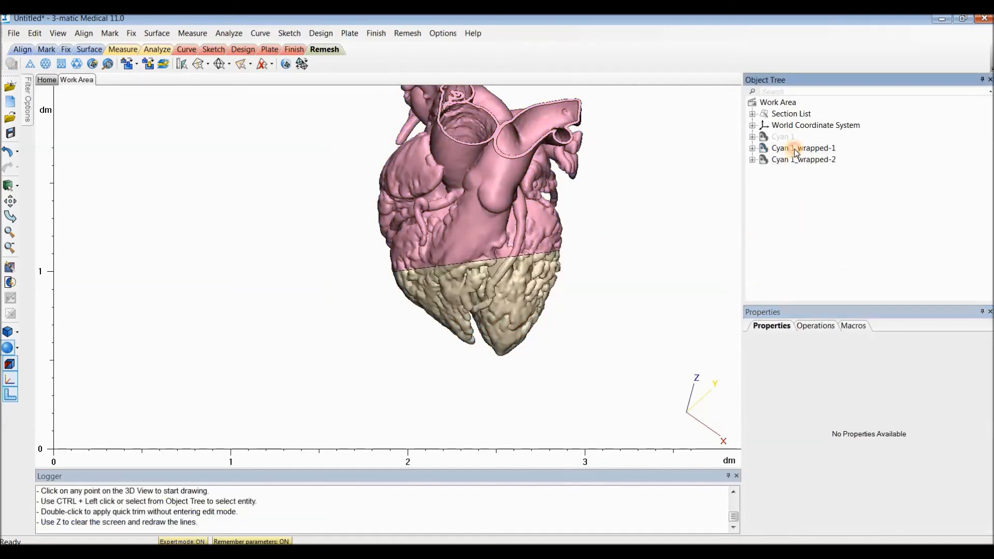
# Step: Hide Cyan 1_wrapped-2 to examine the open chambers of the upper heart part, and show it again to view both parts together
pyautogui.click(793, 148)
pyautogui.click(795, 160)
pyautogui.rightClick(795, 160)
pyautogui.click(822, 193)
pyautogui.moveTo(510, 231); pyautogui.dragTo(548, 217, button='right')
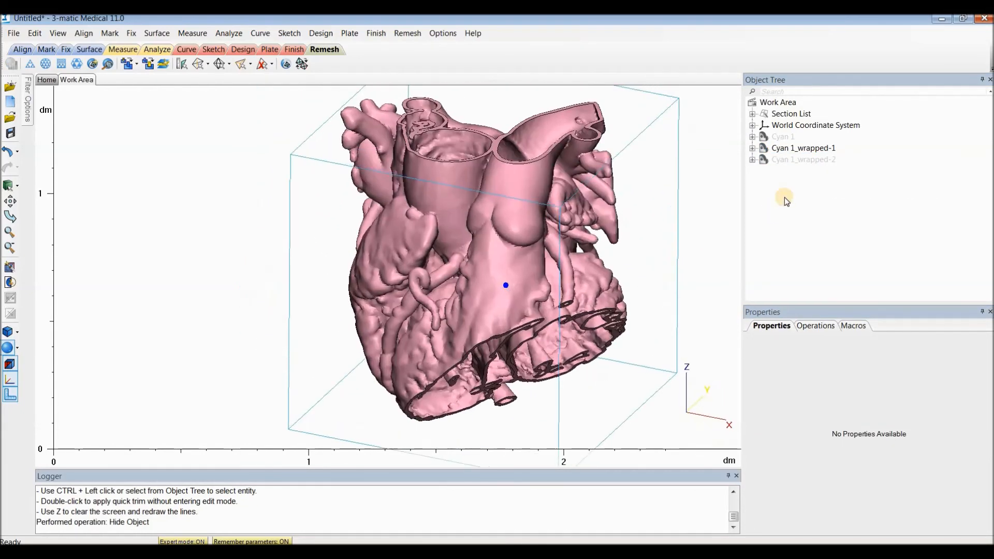
pyautogui.rightClick(795, 160)
pyautogui.click(823, 205)
pyautogui.moveTo(489, 293); pyautogui.dragTo(562, 235, button='right')
pyautogui.rightClick(777, 161)
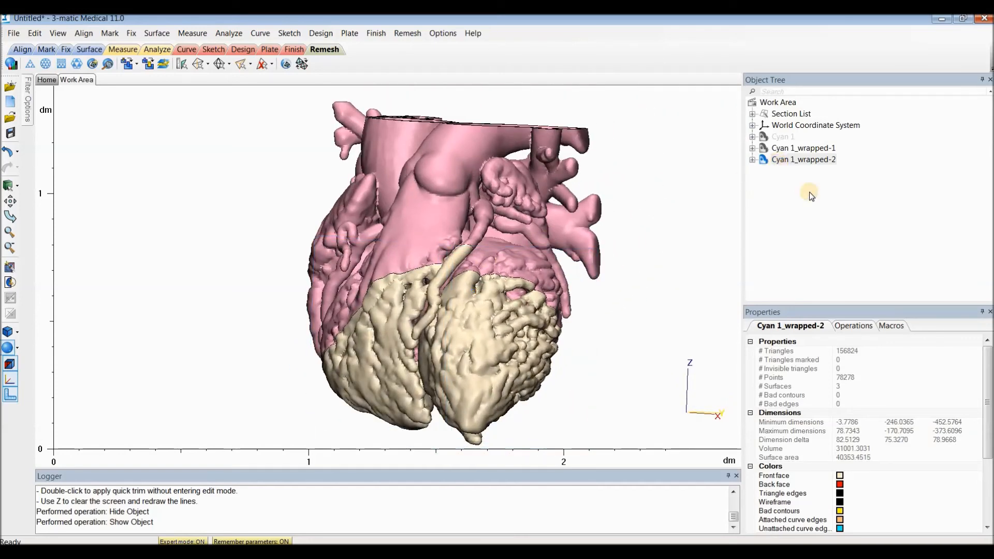
# Step: Hide Cyan 1_wrapped-2 and mark the shell of the loose fragment inside the cut ventricle of Cyan 1_wrapped-1
pyautogui.click(819, 206)
pyautogui.moveTo(448, 314); pyautogui.dragTo(465, 268, button='right')
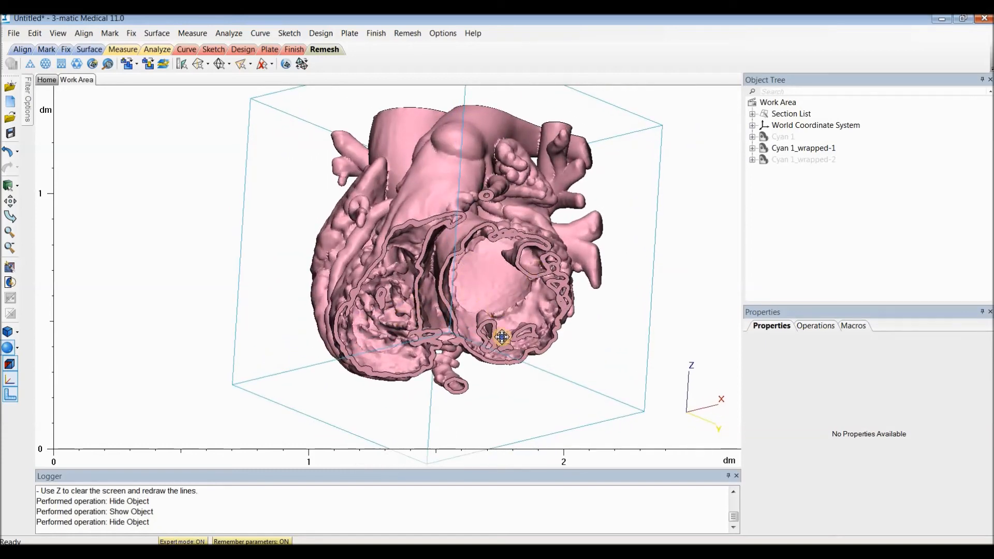
pyautogui.moveTo(501, 337); pyautogui.dragTo(468, 361, button='right')
pyautogui.scroll(4, 446, 289)
pyautogui.moveTo(444, 287); pyautogui.dragTo(388, 235, button='right')
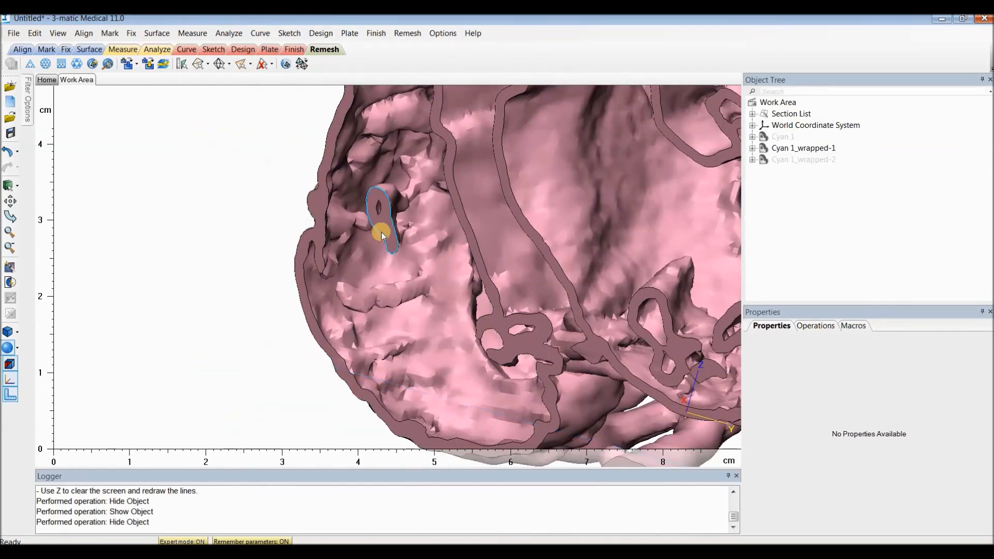
pyautogui.scroll(-1, 381, 232)
pyautogui.click(381, 232)
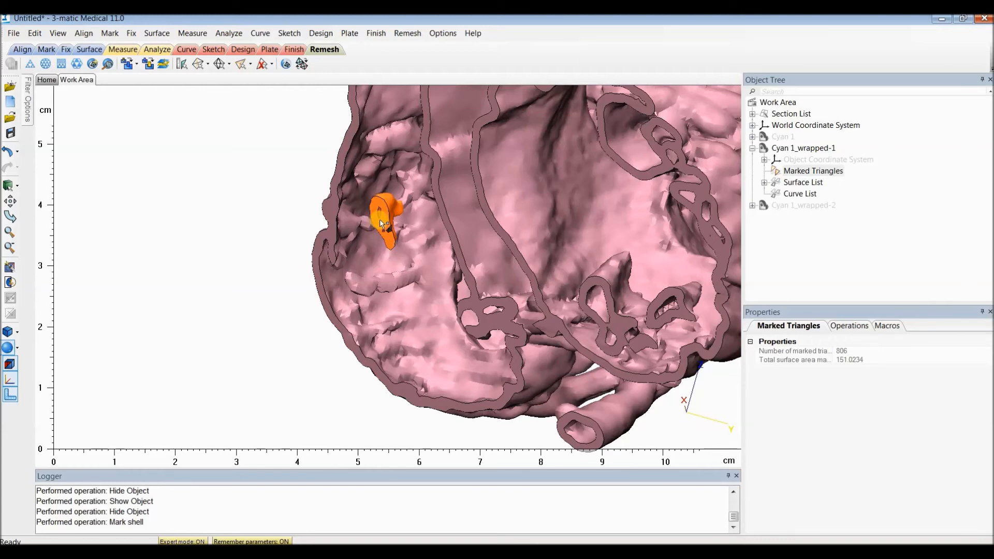
# Step: Move the marked ventricle fragment from Cyan 1_wrapped-1 to the existing part Cyan 1_wrapped-2
pyautogui.rightClick(382, 223)
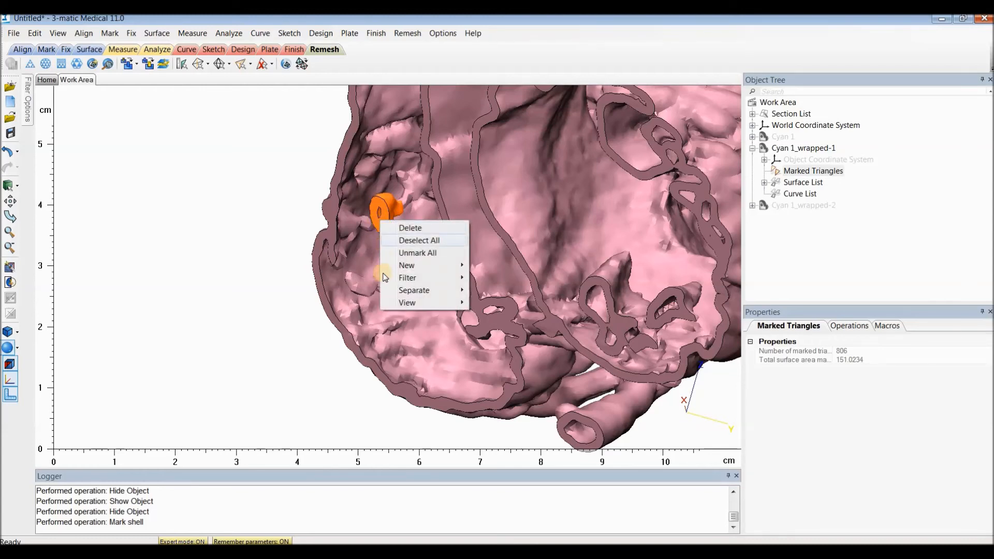
pyautogui.moveTo(417, 293)
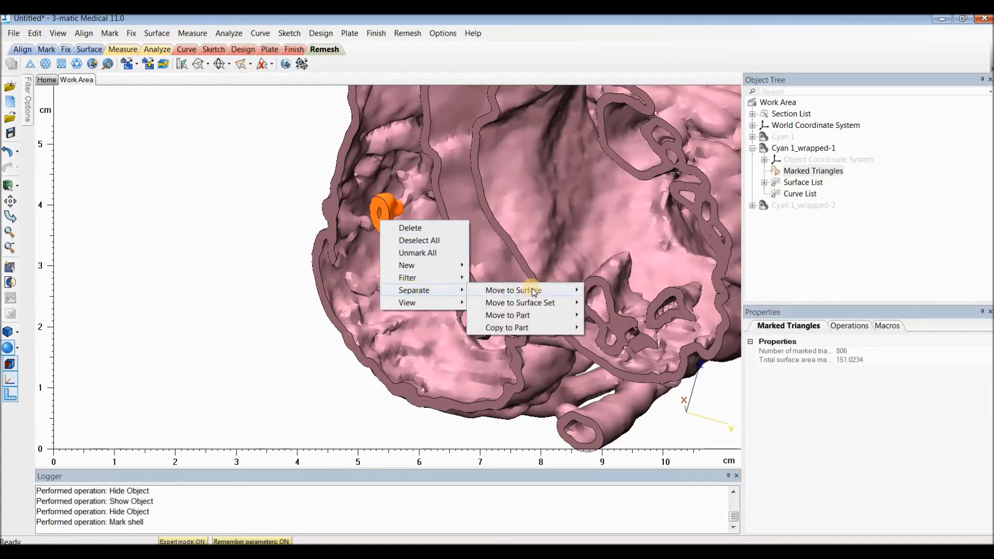
pyautogui.moveTo(539, 315)
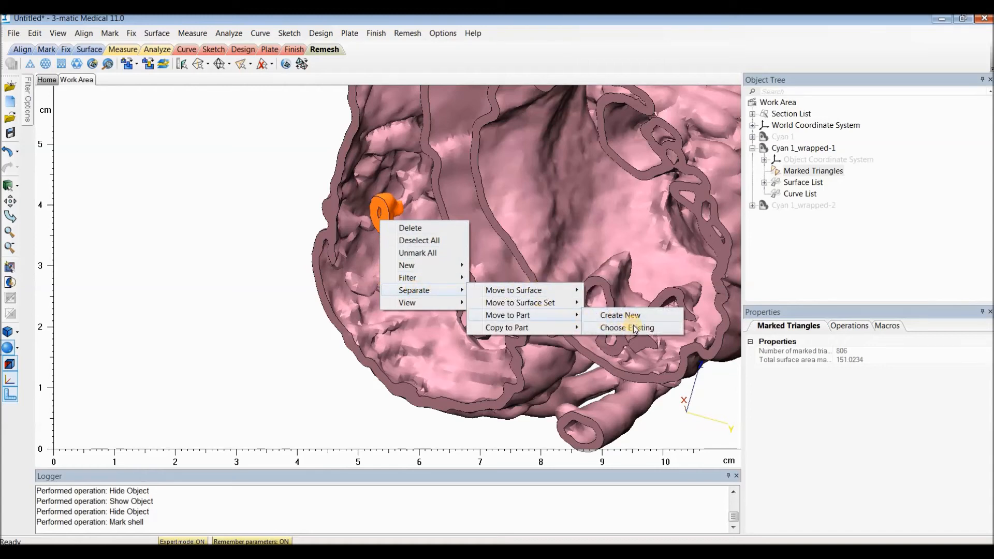
pyautogui.click(635, 327)
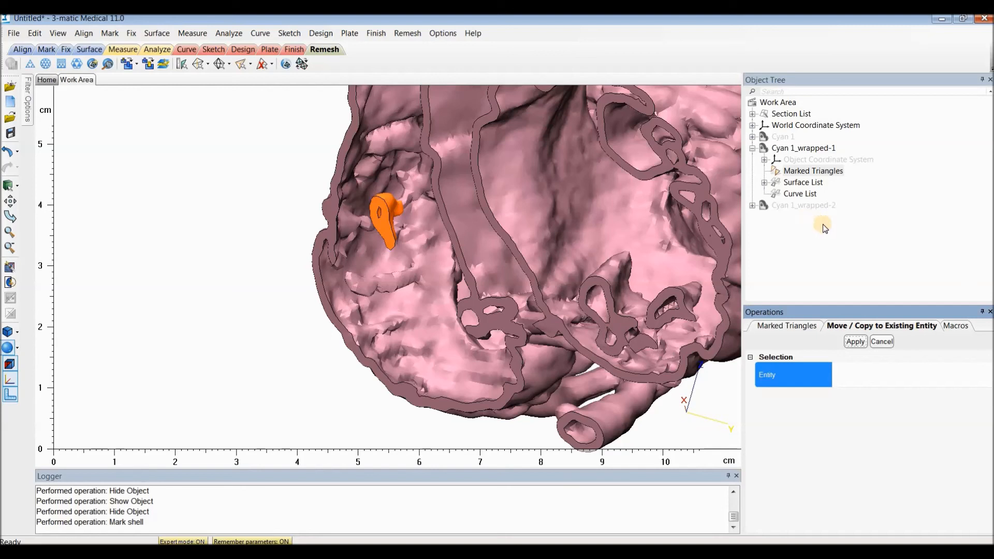
pyautogui.click(796, 207)
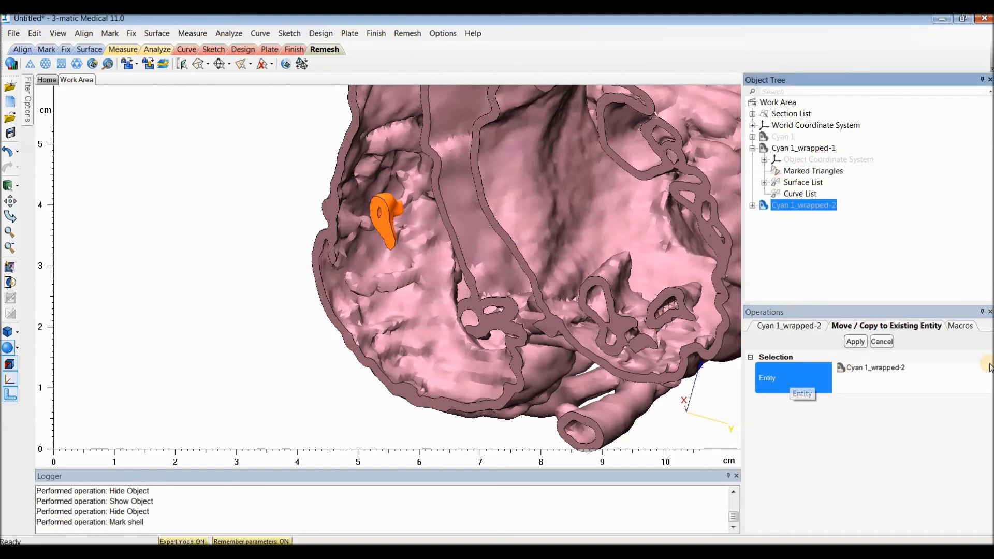
pyautogui.click(856, 342)
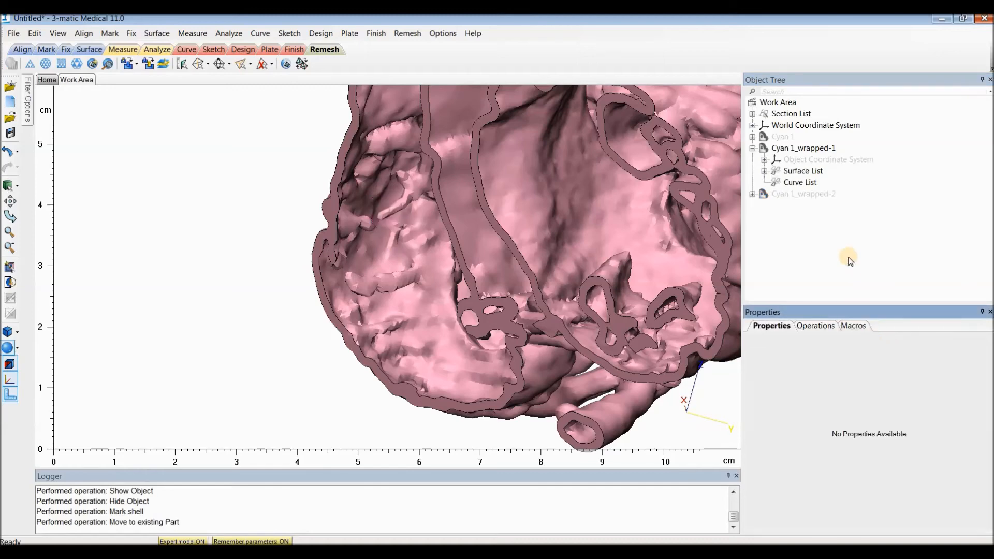
# Step: Show only Cyan 1_wrapped-2 and mark the two detached vessel shells on either side of the apex
pyautogui.rightClick(805, 149)
pyautogui.click(838, 192)
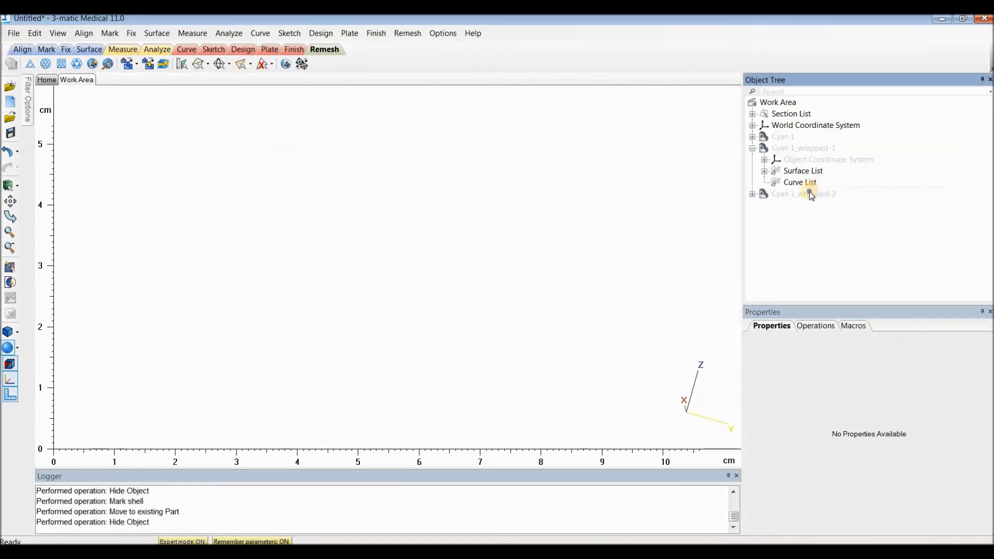
pyautogui.rightClick(809, 193)
pyautogui.click(842, 234)
pyautogui.moveTo(505, 222); pyautogui.dragTo(473, 286, button='right')
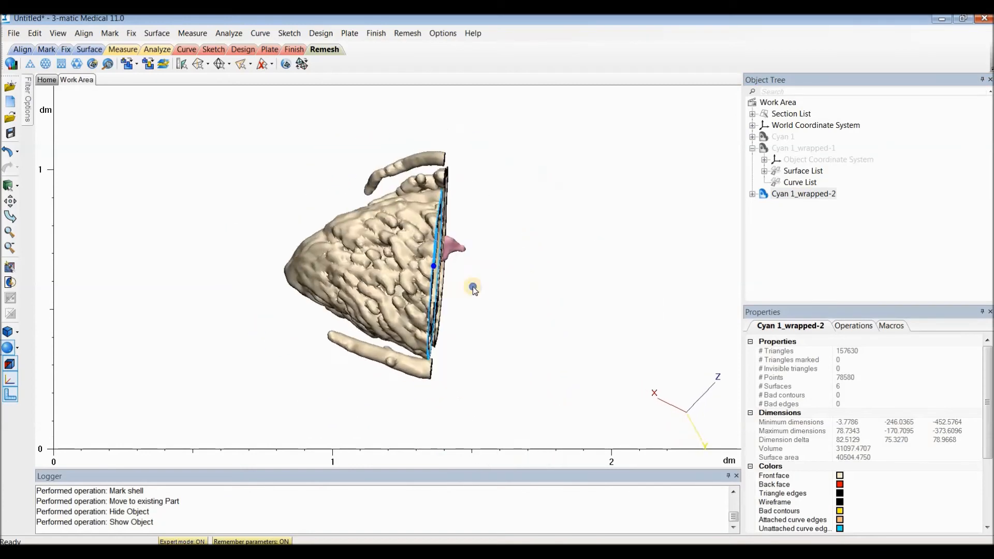
pyautogui.click(406, 171)
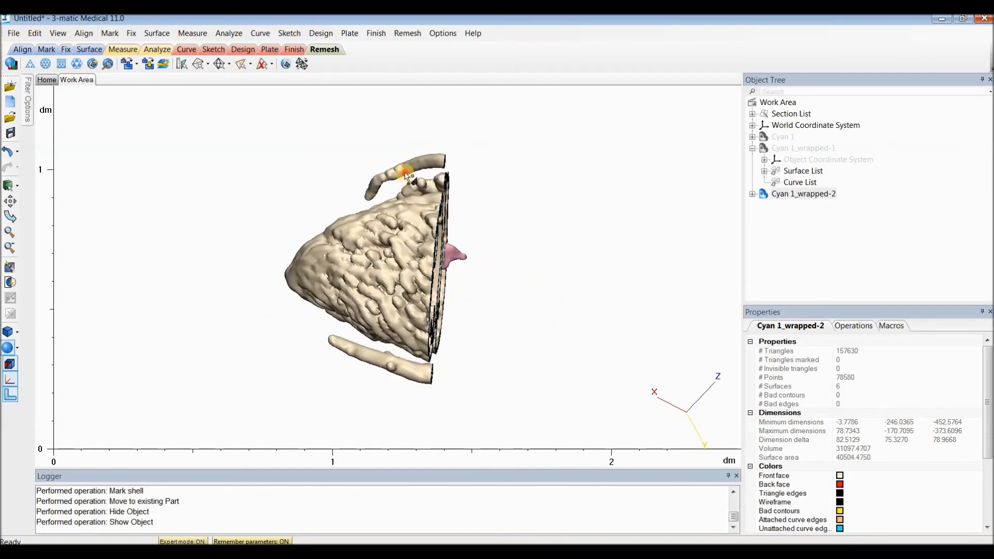
pyautogui.click(376, 360)
# Step: Move the two marked vessel shells from Cyan 1_wrapped-2 to the existing part Cyan 1_wrapped-1
pyautogui.rightClick(373, 361)
pyautogui.moveTo(432, 428)
pyautogui.moveTo(541, 446)
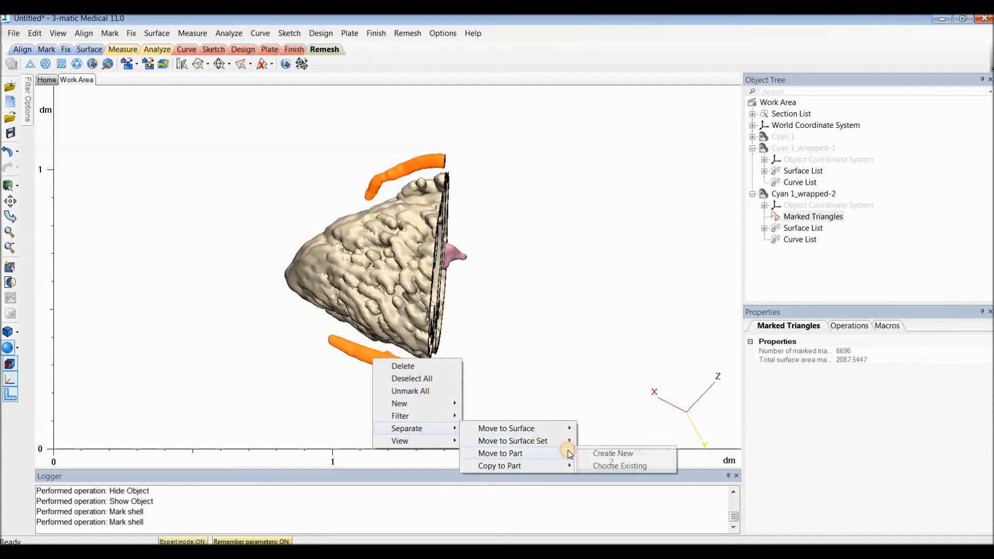
pyautogui.click(611, 465)
pyautogui.click(795, 150)
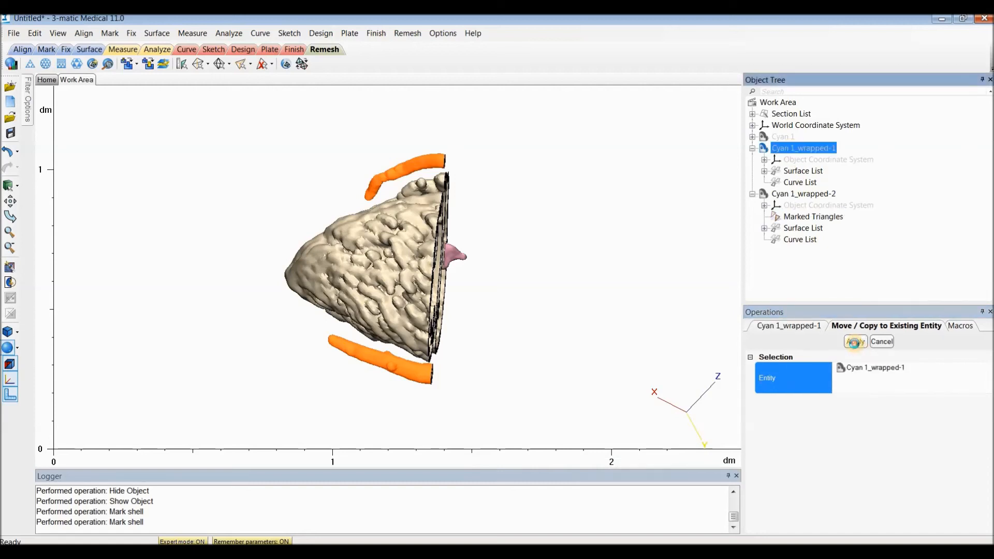
pyautogui.click(855, 342)
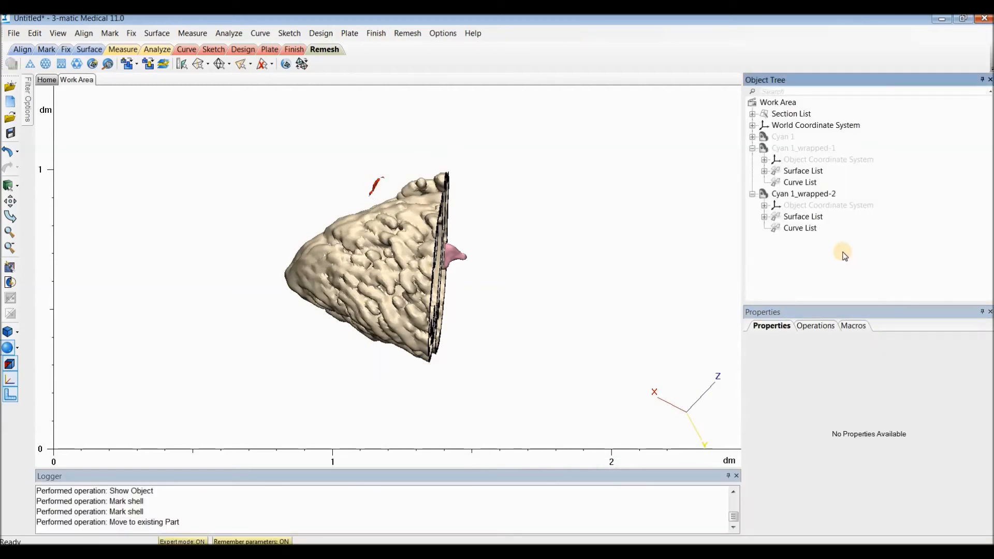
# Step: Show Cyan 1_wrapped-1 again and examine how both heart parts fit together from several sides
pyautogui.rightClick(817, 150)
pyautogui.click(849, 206)
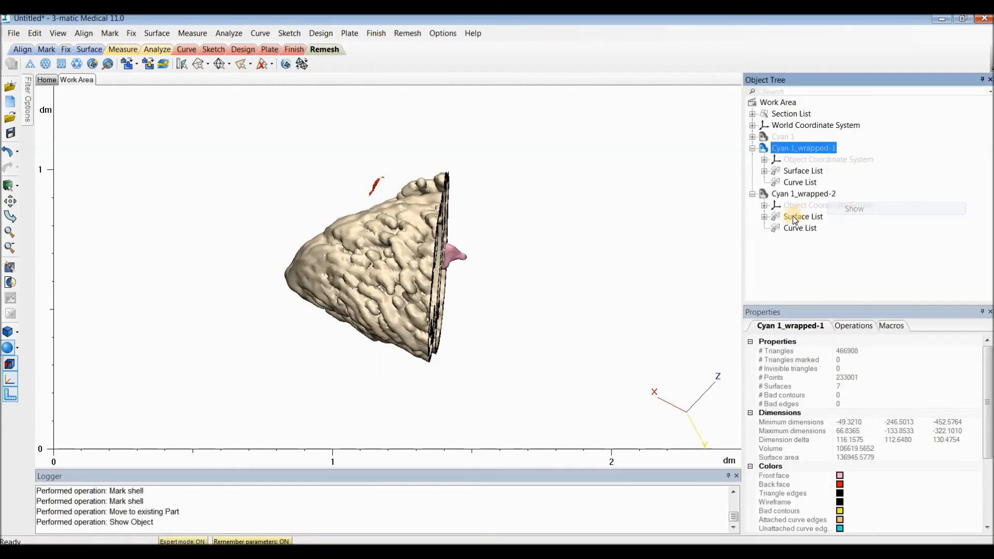
pyautogui.moveTo(396, 246); pyautogui.dragTo(568, 313, button='right')
pyautogui.scroll(-1, 559, 277)
pyautogui.scroll(-1, 374, 261)
pyautogui.moveTo(442, 296); pyautogui.dragTo(575, 354, button='middle')
pyautogui.moveTo(475, 263); pyautogui.dragTo(472, 325, button='right')
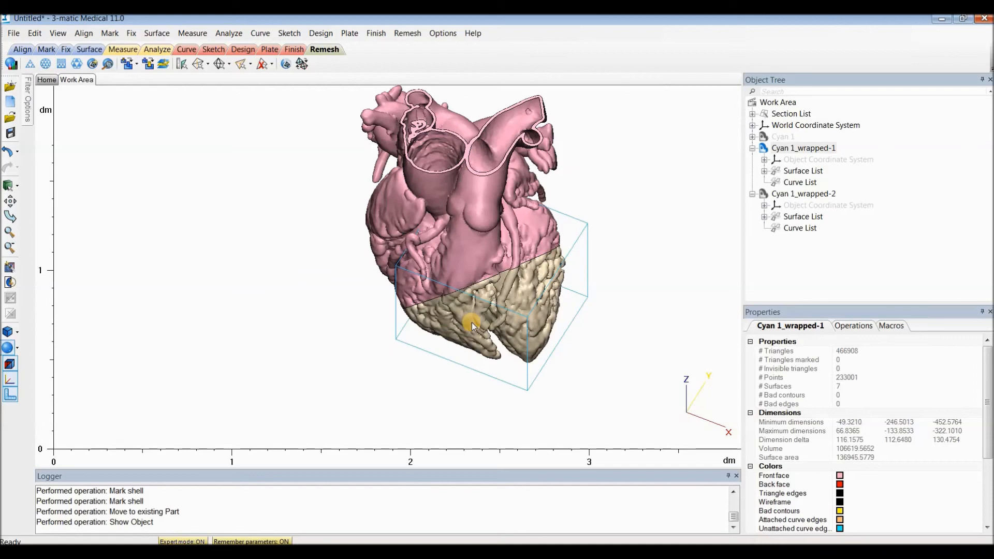
pyautogui.scroll(2, 443, 321)
pyautogui.moveTo(444, 322); pyautogui.dragTo(496, 256, button='right')
pyautogui.moveTo(390, 256); pyautogui.dragTo(414, 284, button='middle')
pyautogui.moveTo(424, 269); pyautogui.dragTo(420, 289, button='right')
pyautogui.scroll(-1, 419, 288)
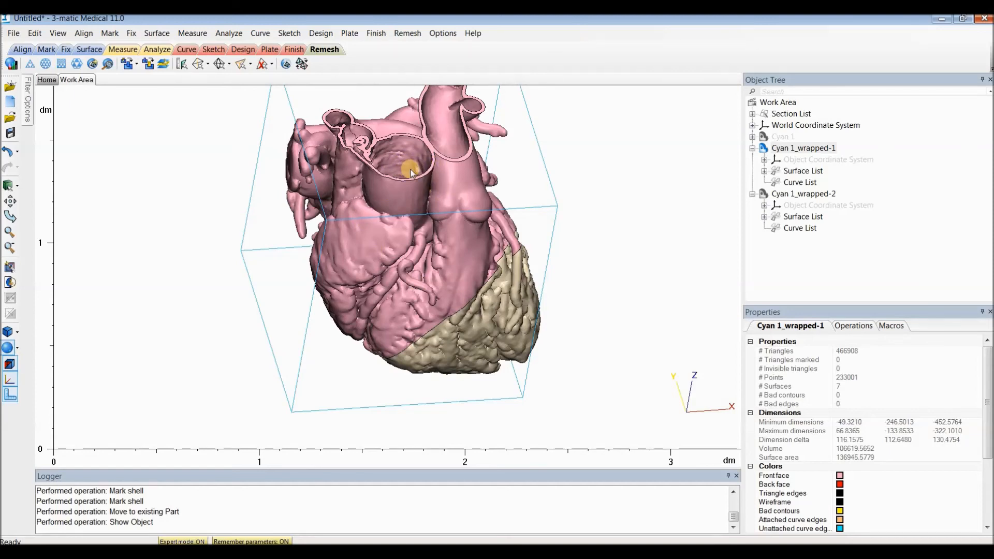
pyautogui.click(828, 149)
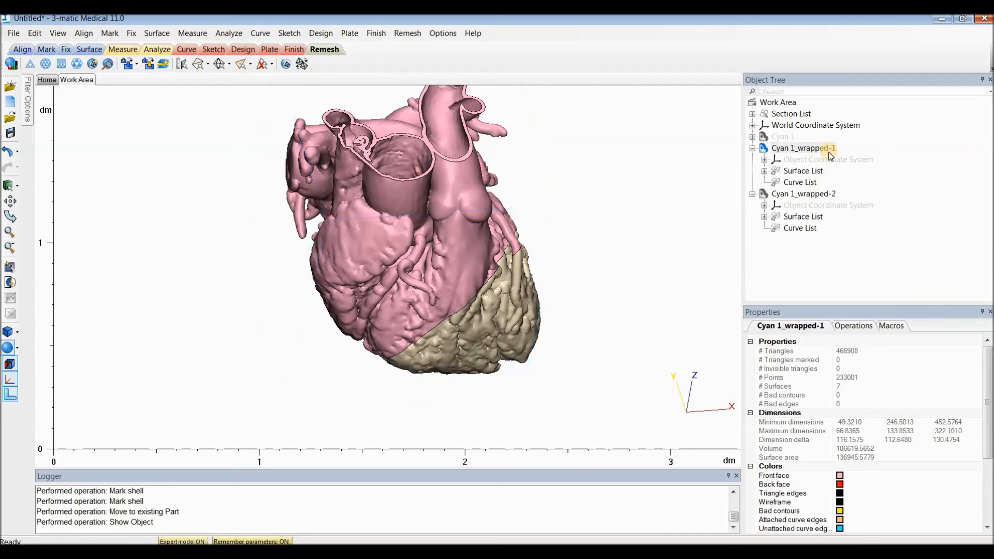
# Step: Hide Cyan 1_wrapped-2 to examine the reattached vessels and open ventricles, and show the lower part again
pyautogui.rightClick(814, 196)
pyautogui.click(854, 237)
pyautogui.moveTo(395, 300); pyautogui.dragTo(429, 288, button='right')
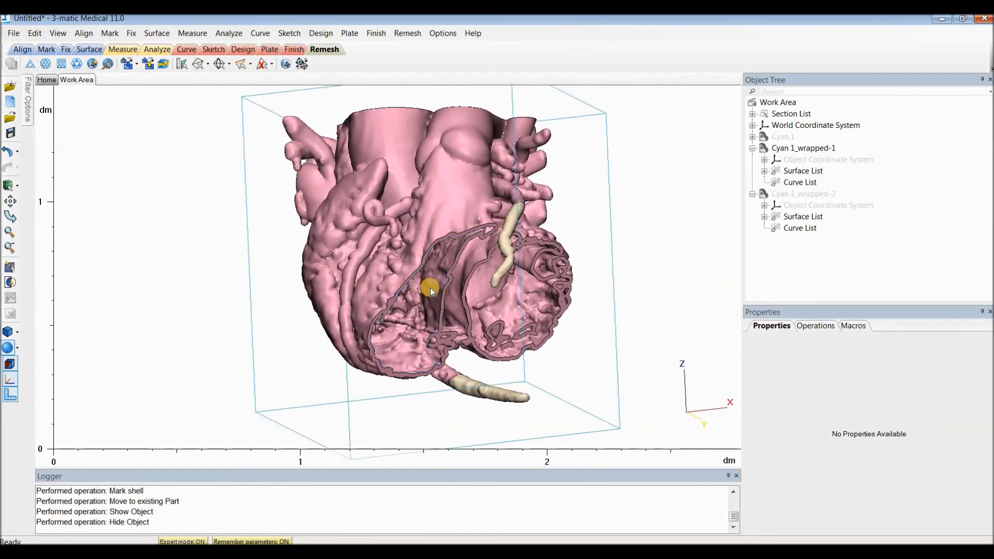
pyautogui.rightClick(798, 194)
pyautogui.click(833, 239)
pyautogui.moveTo(355, 229); pyautogui.dragTo(444, 317, button='right')
pyautogui.moveTo(373, 203); pyautogui.dragTo(416, 265, button='middle')
pyautogui.scroll(-3, 416, 265)
pyautogui.moveTo(416, 265); pyautogui.dragTo(539, 255, button='right')
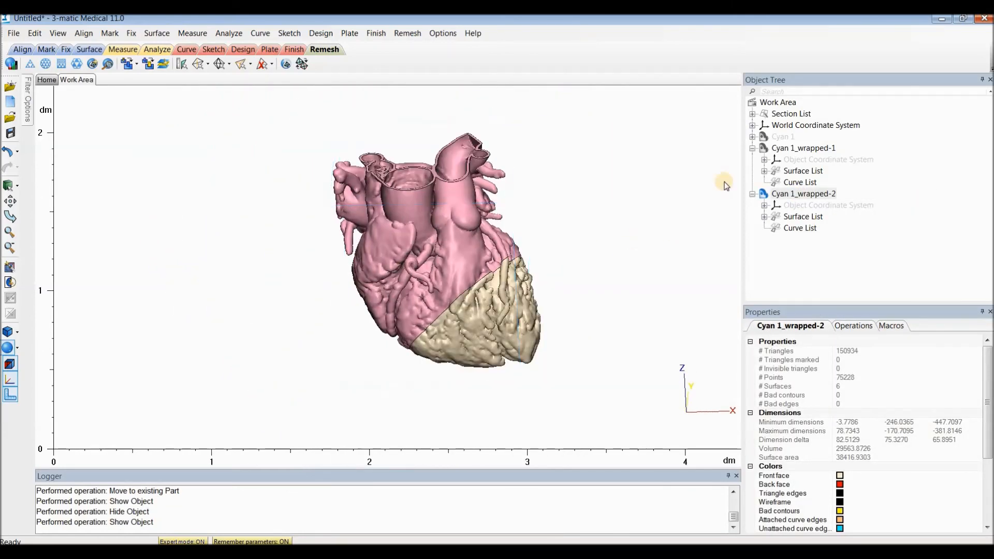
# Step: Run the Fix Wizard's full diagnostics on Cyan 1_wrapped-1
pyautogui.click(780, 149)
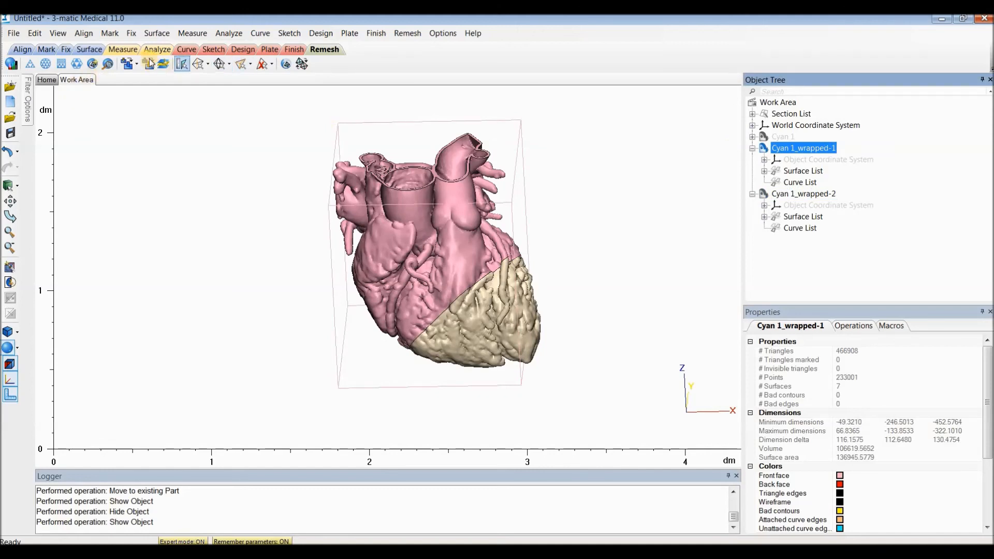
pyautogui.click(131, 33)
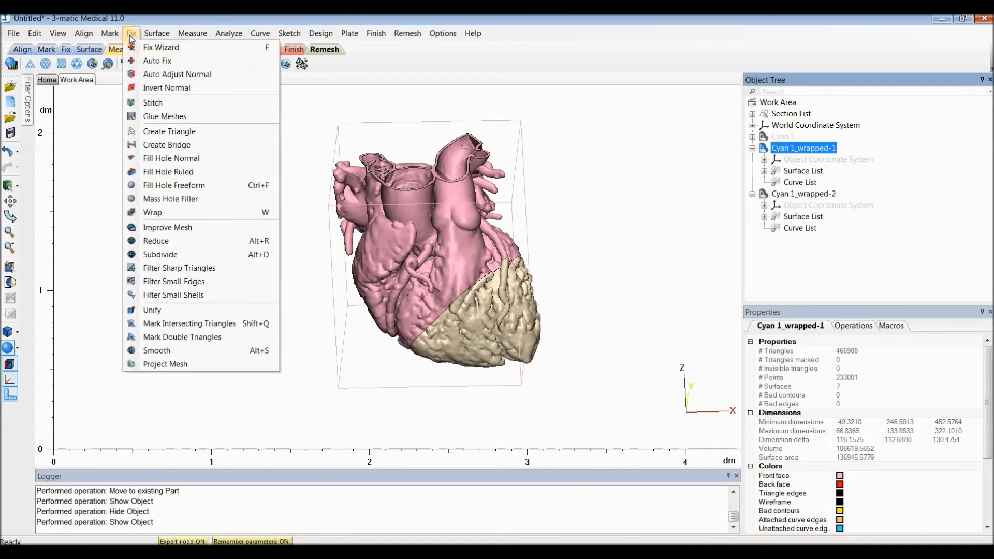
pyautogui.click(179, 49)
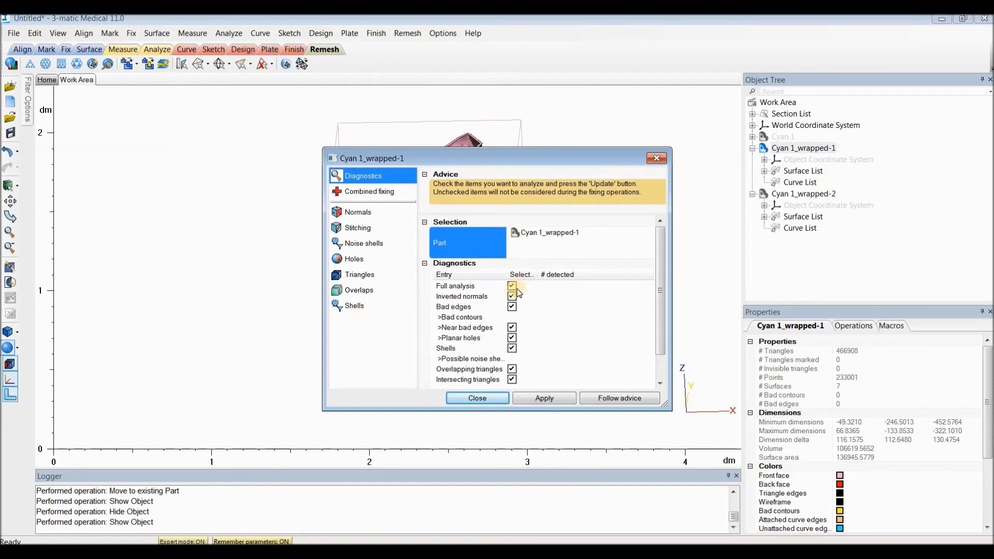
pyautogui.click(612, 398)
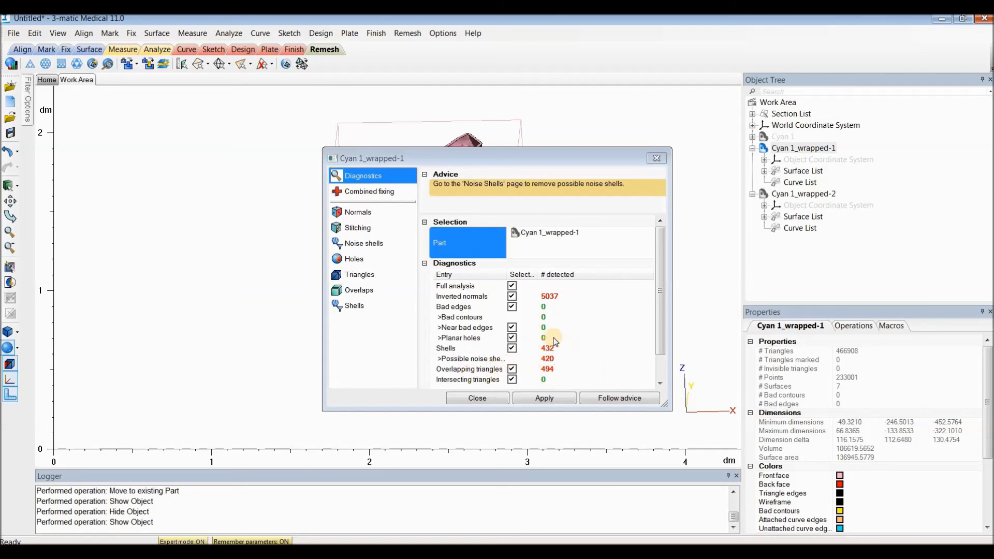
# Step: Remove the noise shells from Cyan 1_wrapped-1 with the Automatic method and update the diagnostics
pyautogui.click(623, 401)
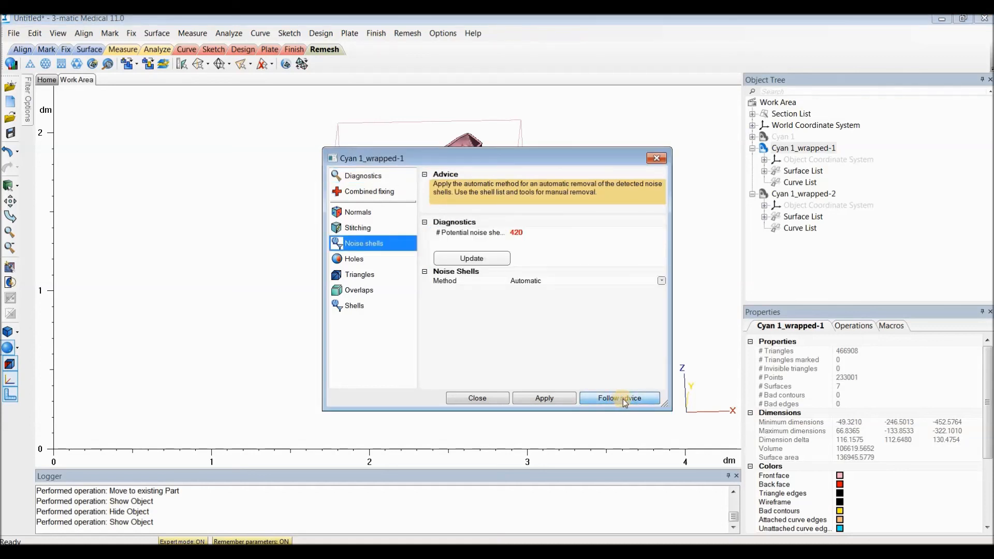
pyautogui.click(622, 402)
pyautogui.click(622, 402)
pyautogui.click(621, 402)
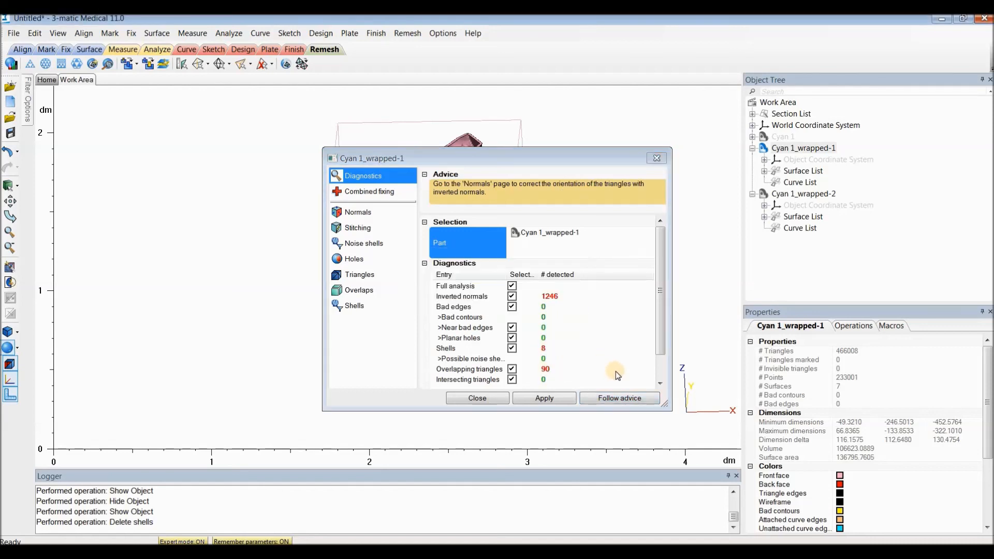
# Step: Correct the inverted normals of Cyan 1_wrapped-1 as advised, update the diagnostics and close the Fix Wizard
pyautogui.click(623, 401)
pyautogui.click(622, 400)
pyautogui.click(623, 402)
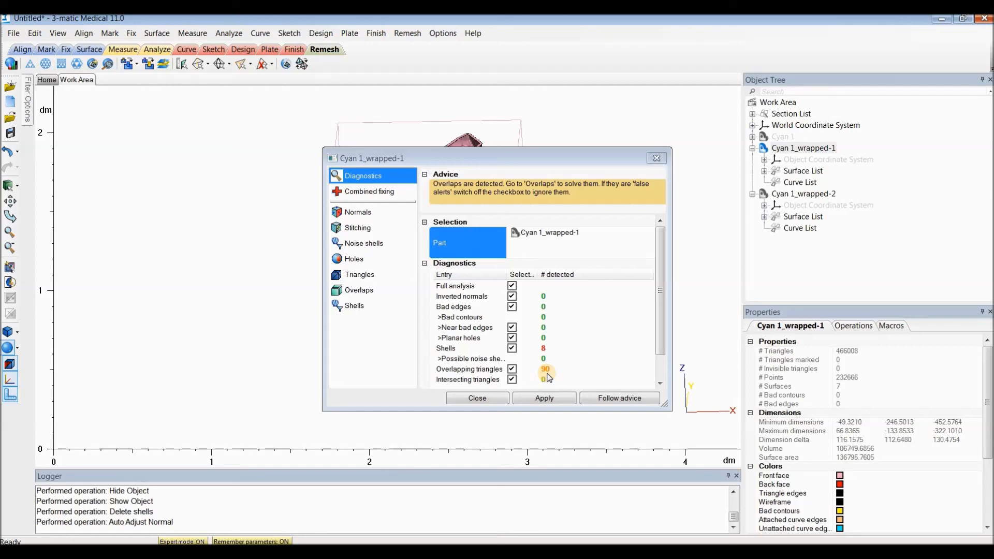
pyautogui.click(477, 398)
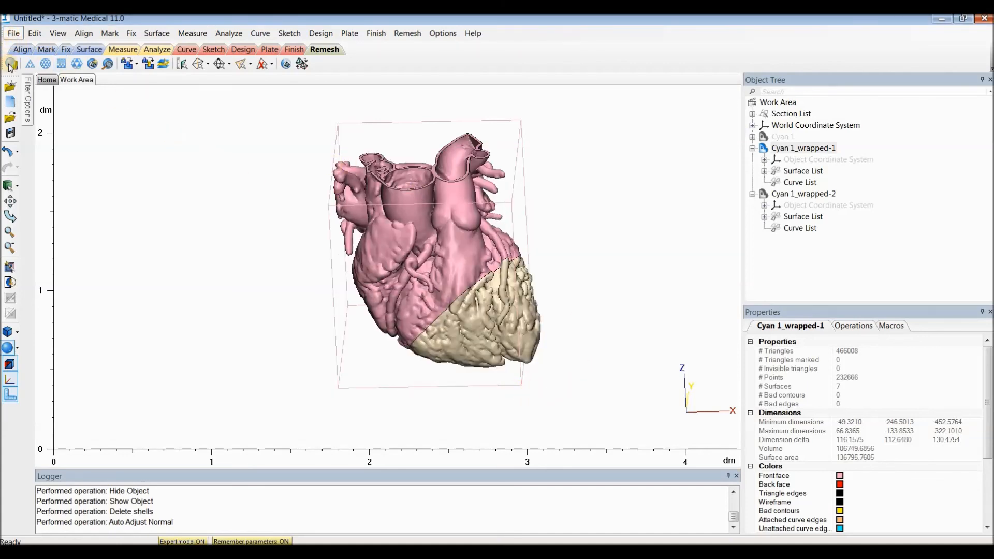
# Step: Open the STL export settings for Cyan 1_wrapped-1
pyautogui.click(14, 32)
pyautogui.moveTo(145, 145)
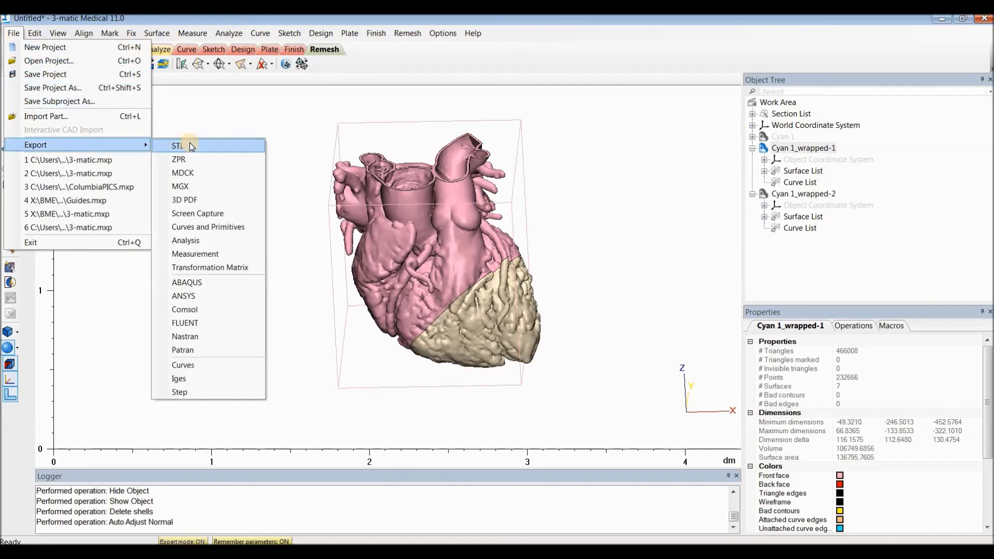
pyautogui.click(193, 146)
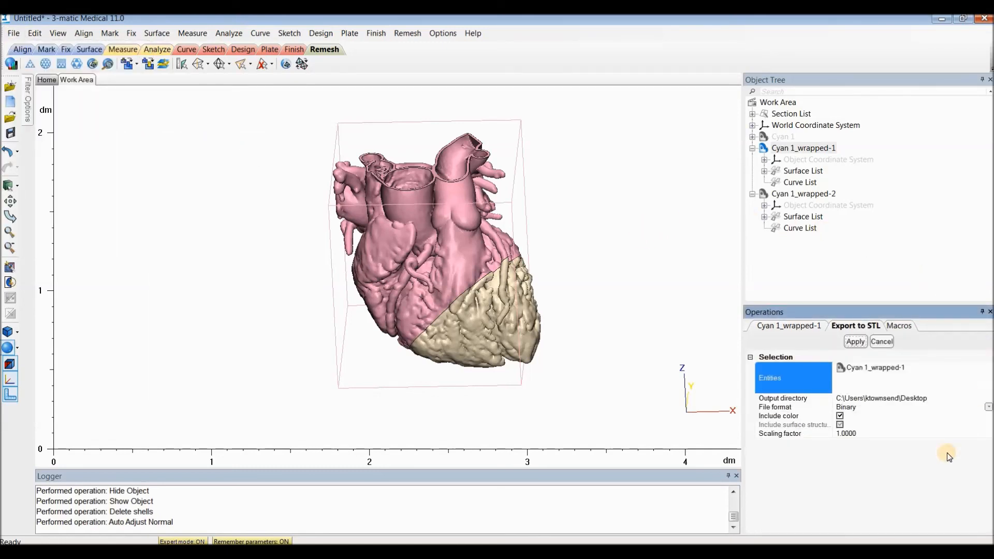